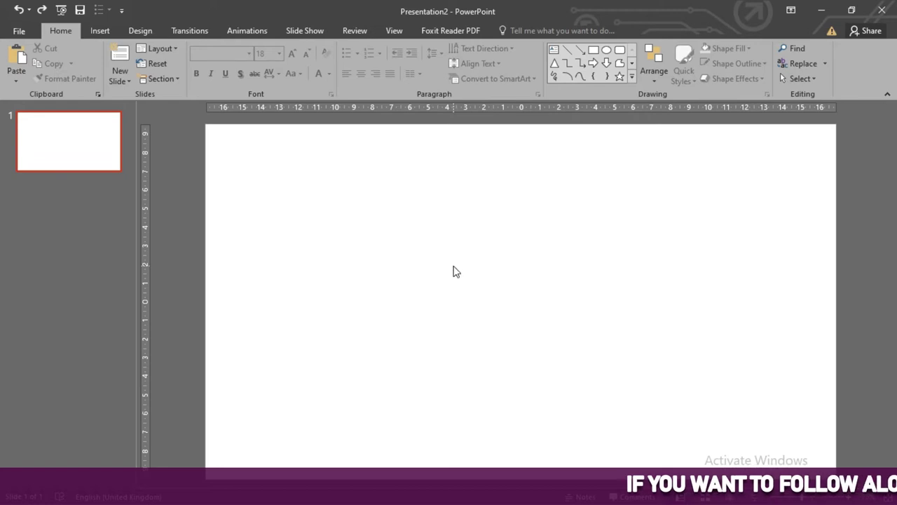
Set a custom 15.24 cm × 15.24 cm slide size and choose Ensure Fit.
click(137, 31)
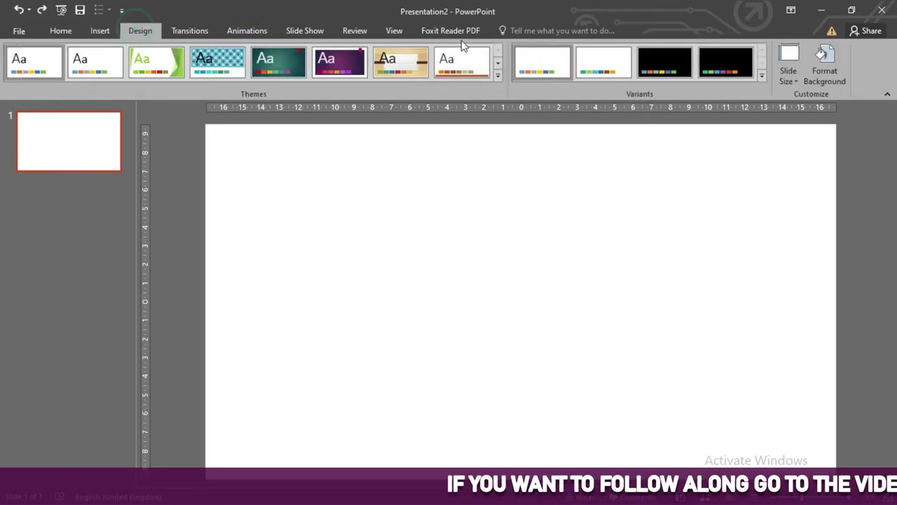
click(788, 76)
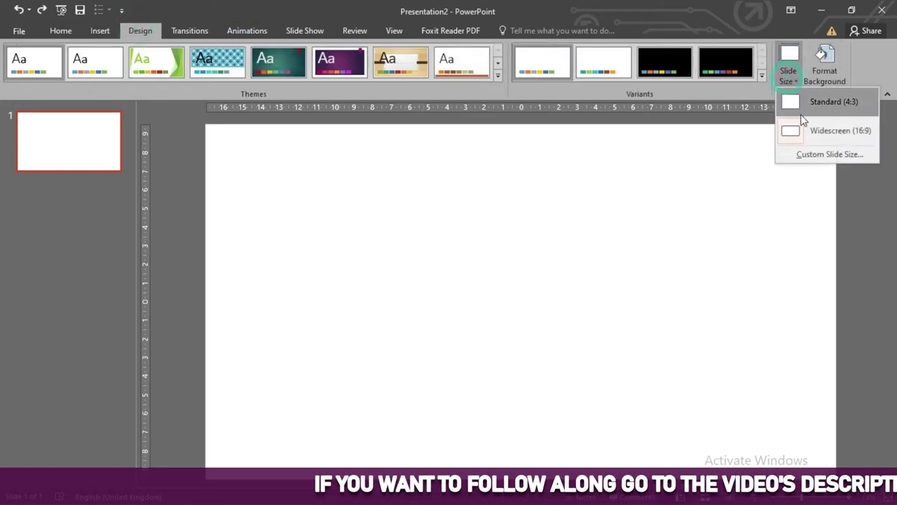
click(809, 155)
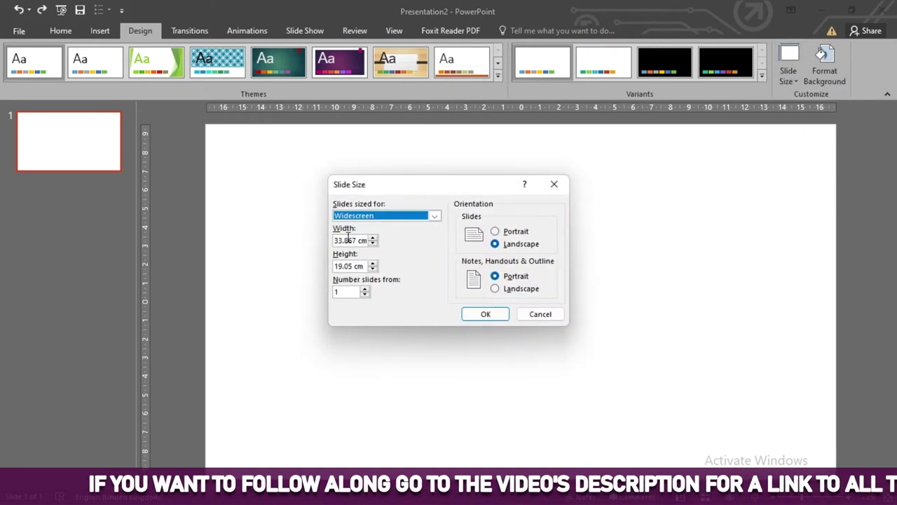
click(355, 240)
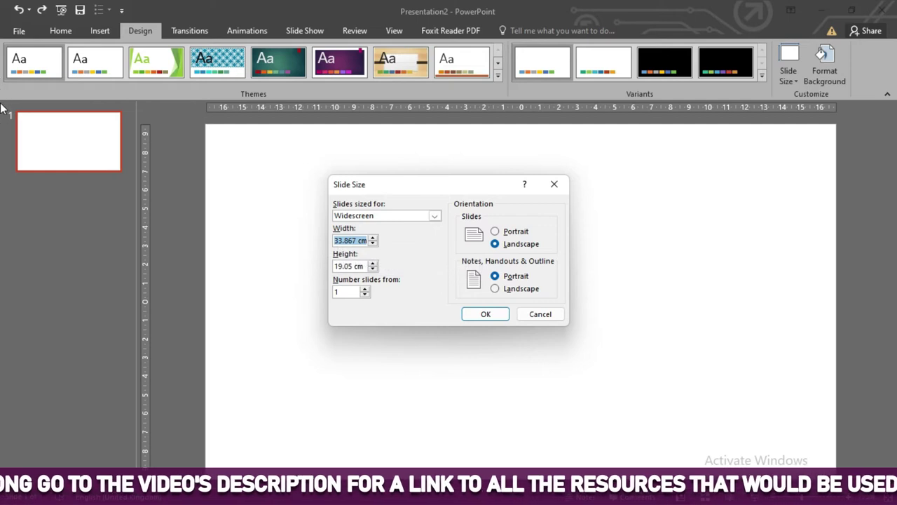
text(15.24)
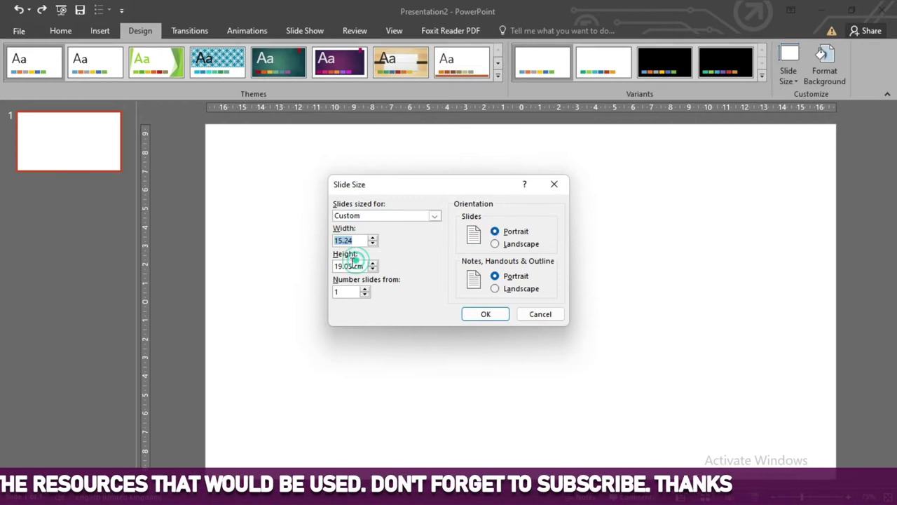
click(354, 267)
text(15.24)
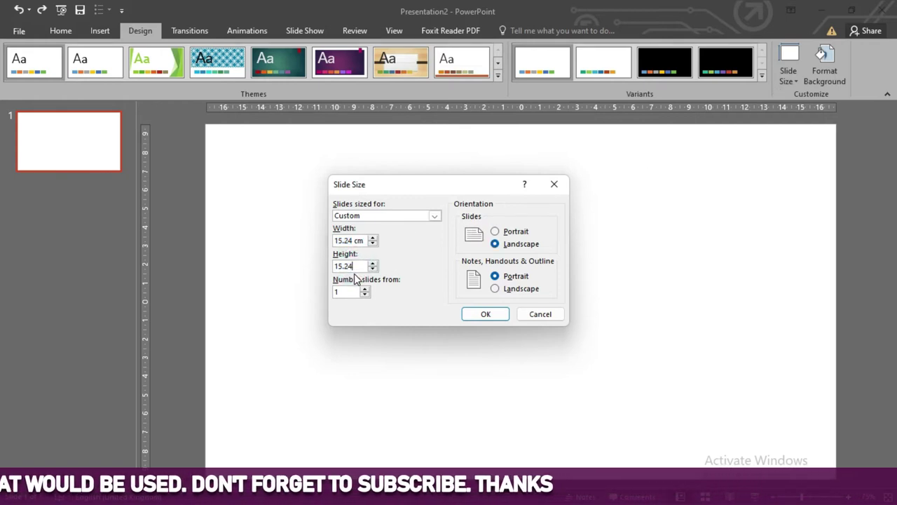
click(479, 319)
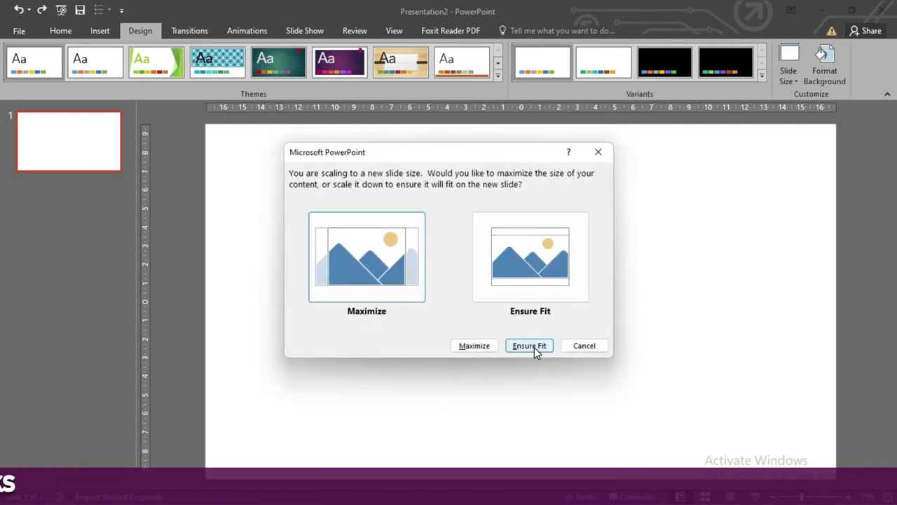
click(534, 347)
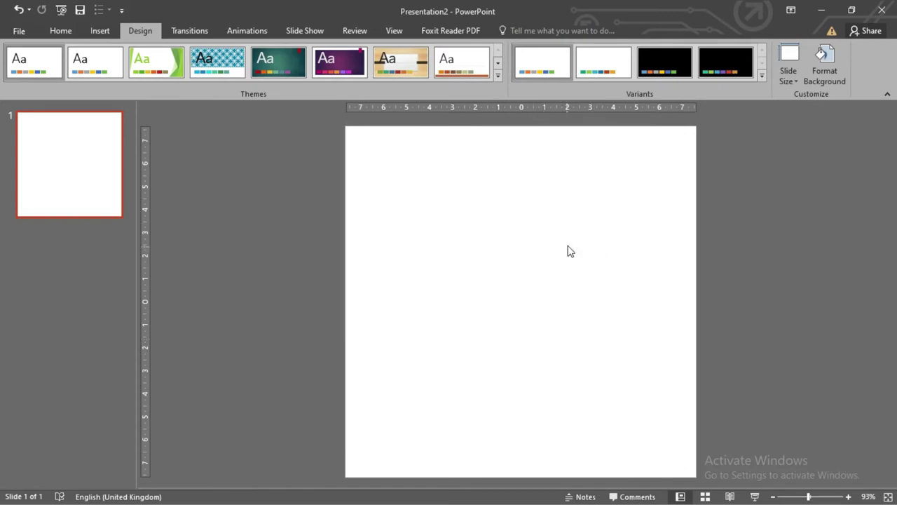
Insert the blue wavy background picture and shorten it to cover the slide's upper half.
click(98, 31)
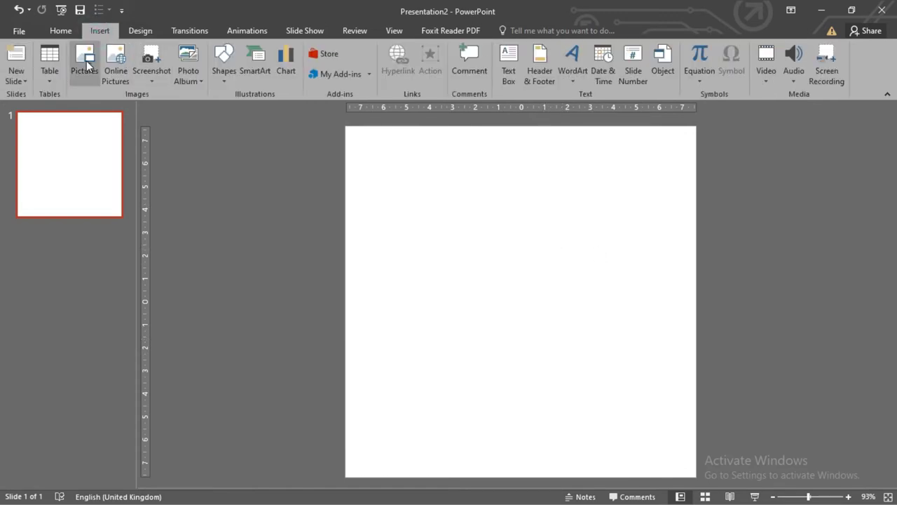
click(85, 64)
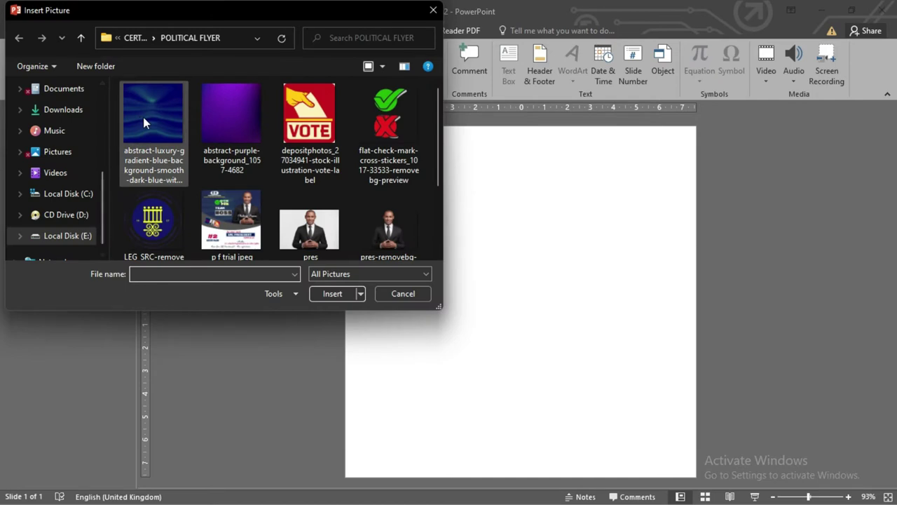
double_click(143, 117)
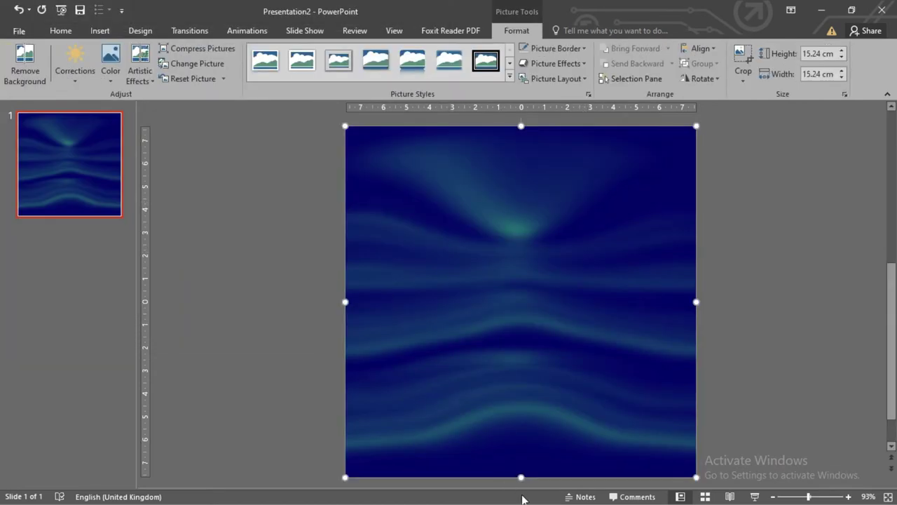
drag(518, 479, 521, 323)
click(765, 283)
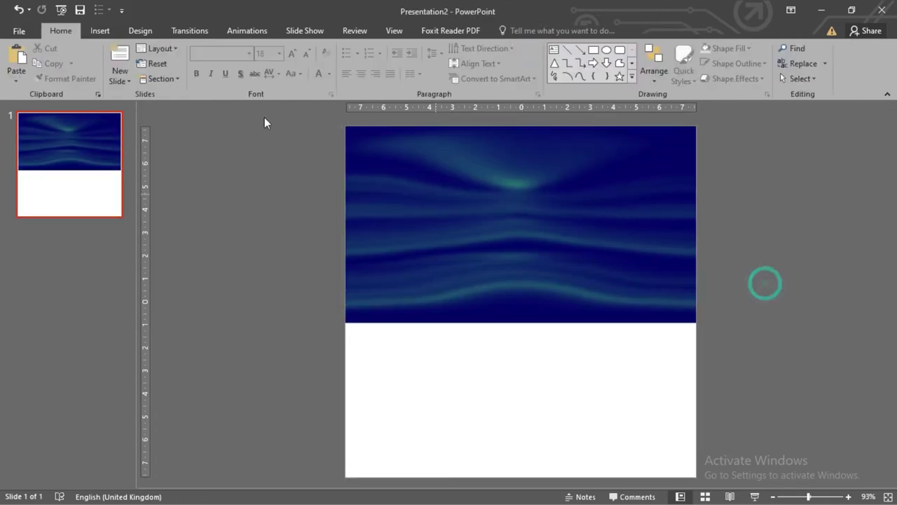
click(594, 50)
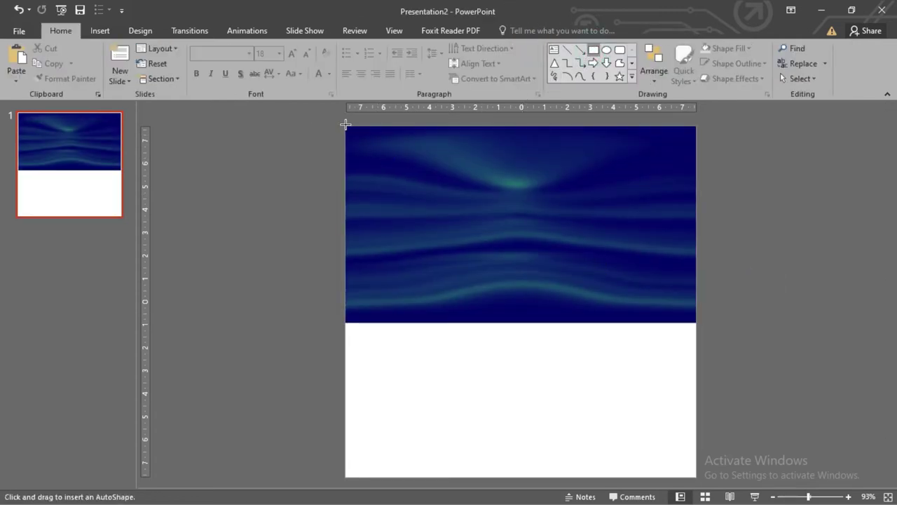
Draw a rectangle over the blue picture with a dark grey fill and no outline.
drag(345, 124, 696, 324)
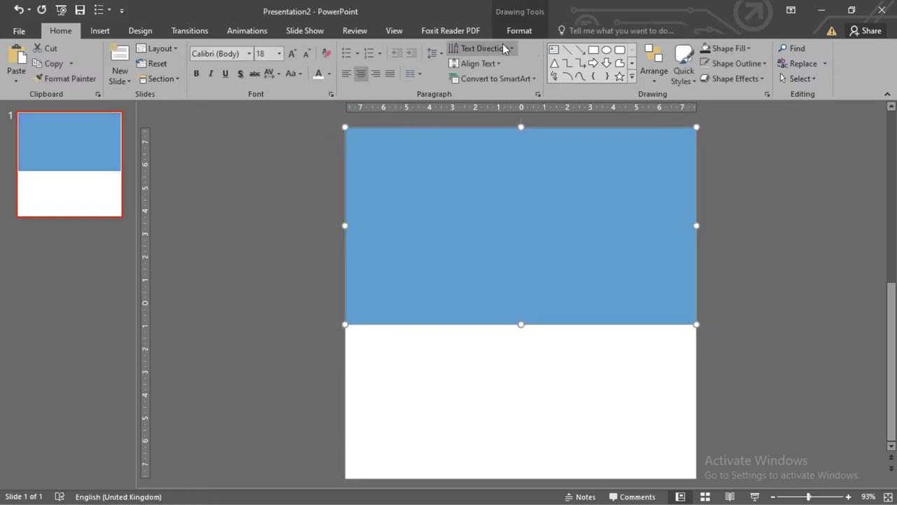
click(520, 31)
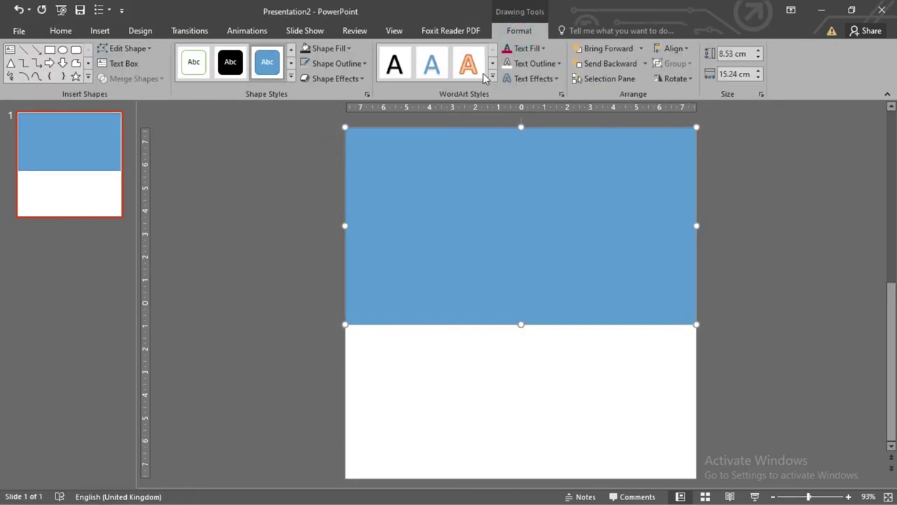
click(332, 49)
click(345, 247)
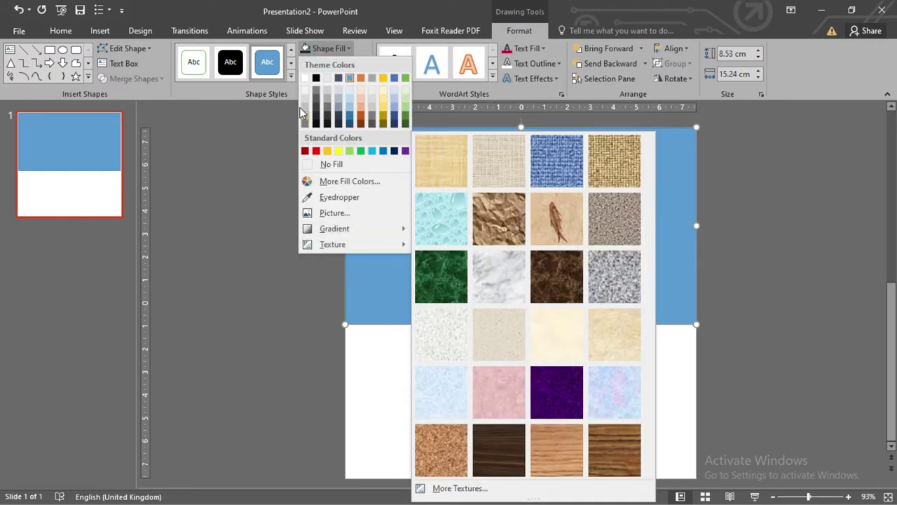
click(316, 115)
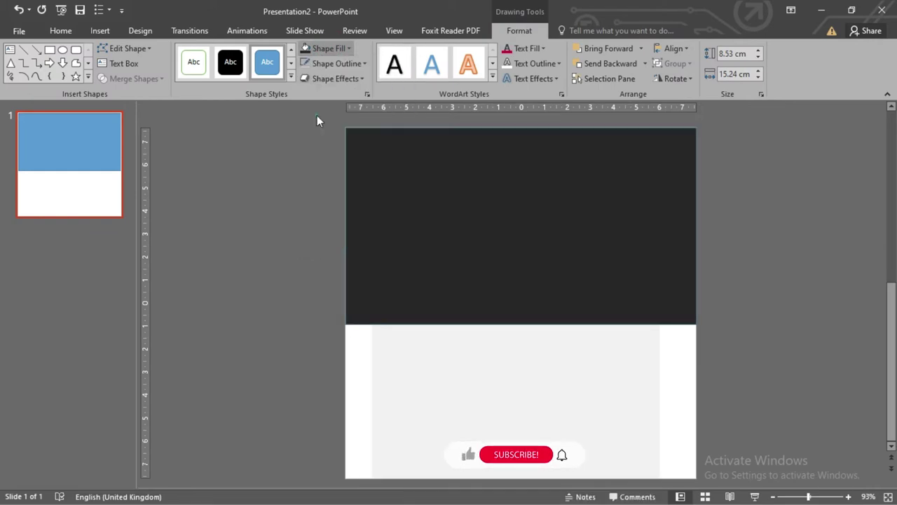
click(349, 64)
click(341, 178)
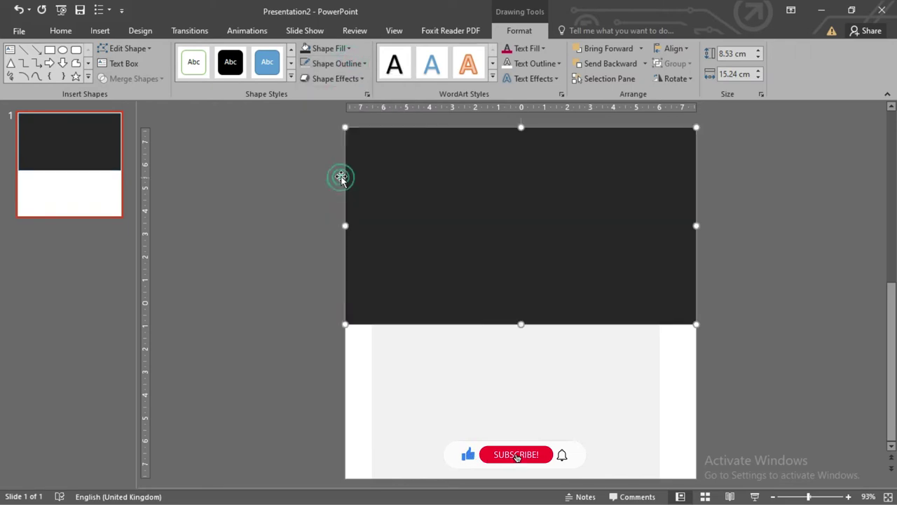
Set the dark rectangle's fill transparency to 36% in Format Shape.
click(330, 48)
click(332, 249)
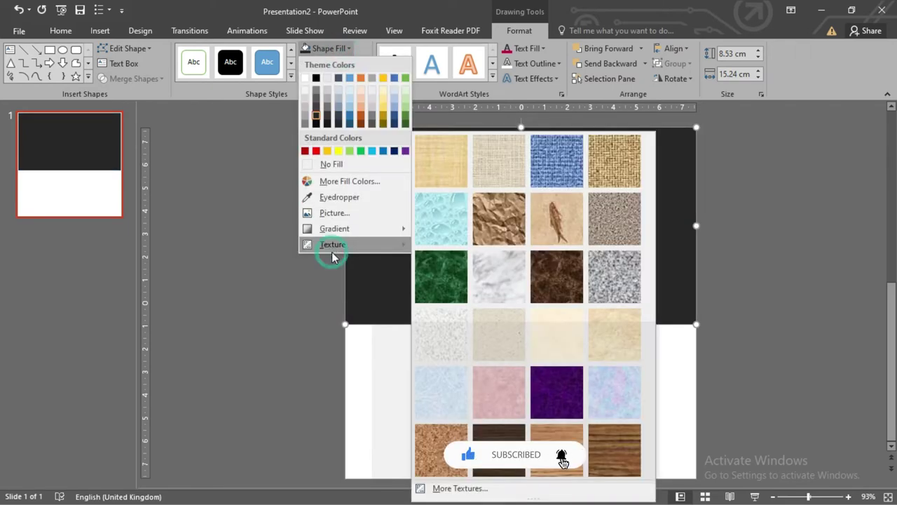
click(445, 488)
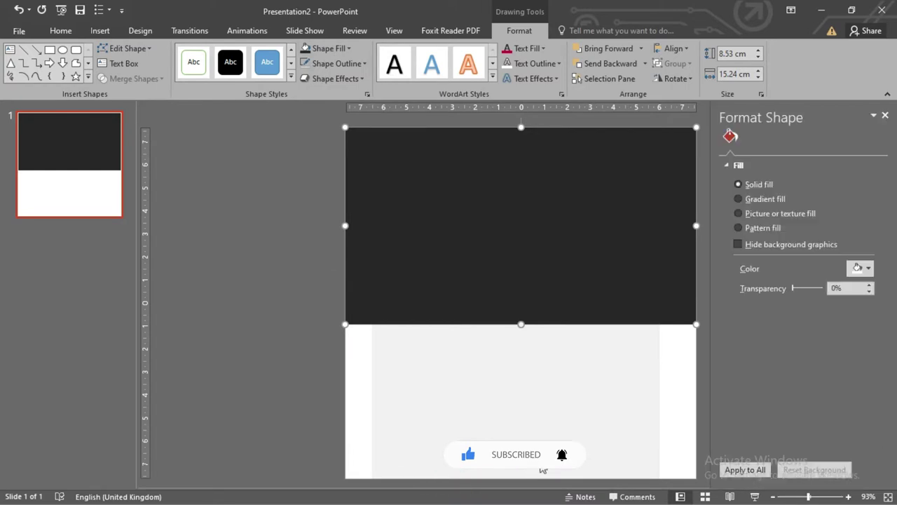
click(872, 317)
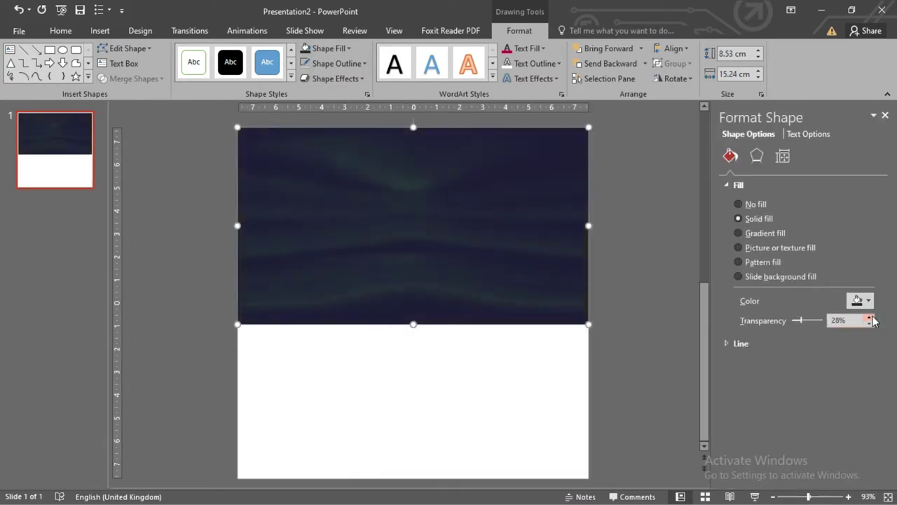
click(871, 316)
click(871, 316)
click(640, 253)
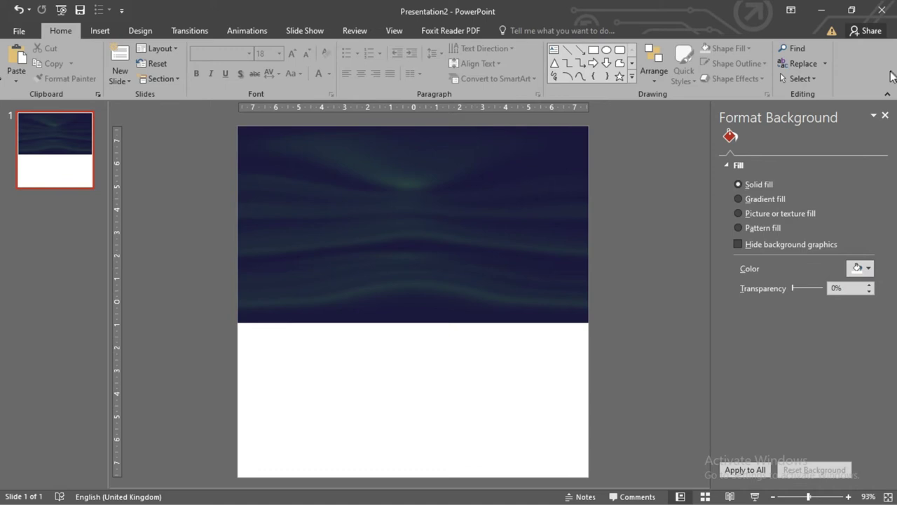
click(885, 117)
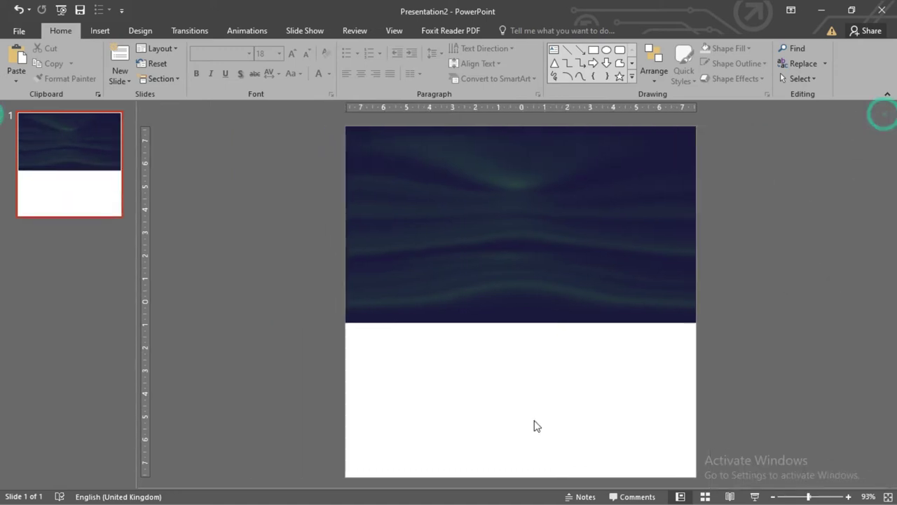
Draw a wide ellipse across the slide's middle, tilt it and shift it left.
click(606, 51)
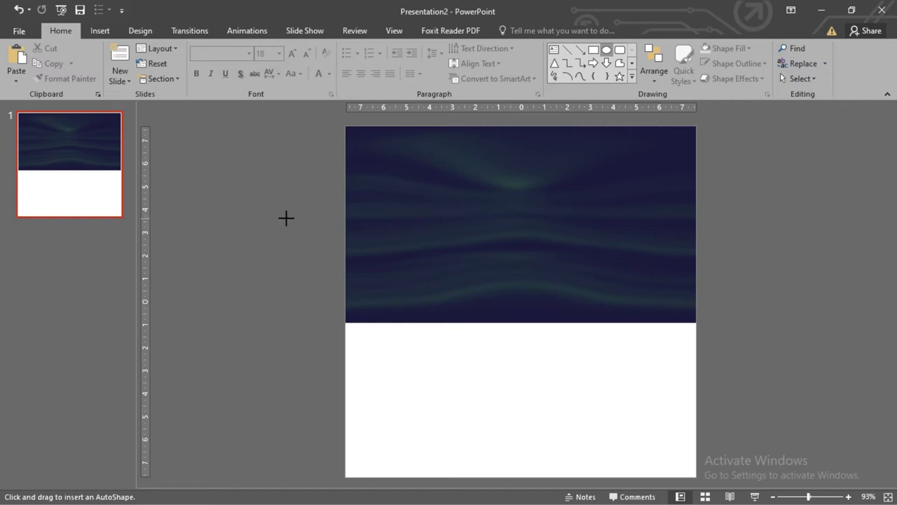
mouse_move(286, 218)
mouse_down()
mouse_move(460, 407)
mouse_move(773, 371)
mouse_move(852, 389)
mouse_up()
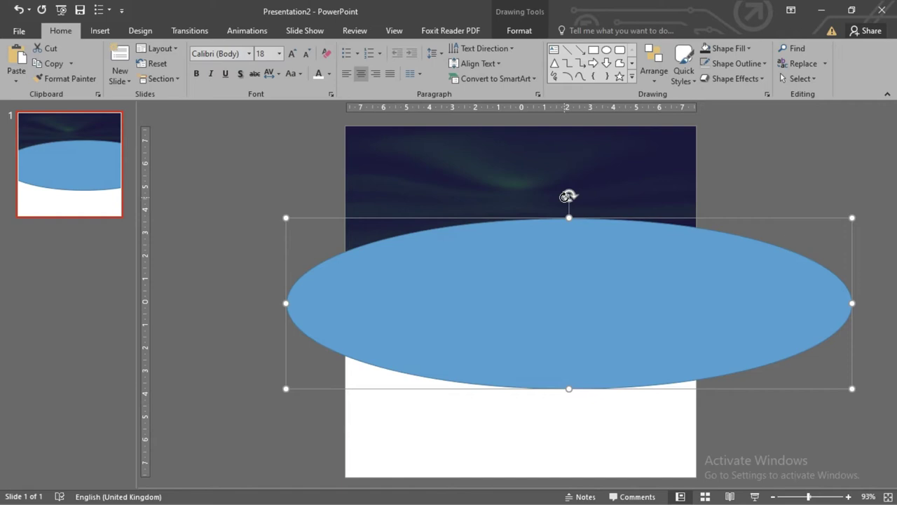
mouse_move(568, 196)
mouse_down()
mouse_move(619, 194)
mouse_move(566, 201)
mouse_move(582, 200)
mouse_up()
drag(550, 310, 531, 320)
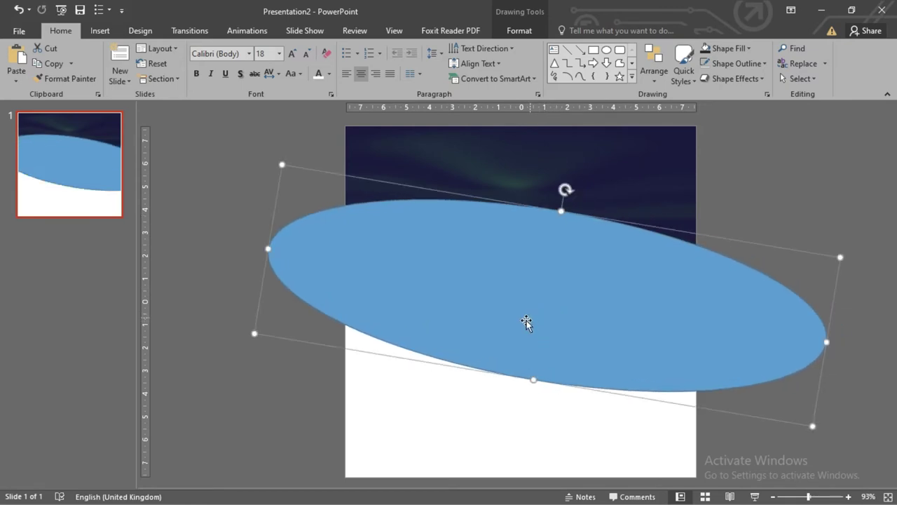
Draw a rectangle covering the ellipse's left overhang.
click(233, 184)
click(480, 268)
click(593, 50)
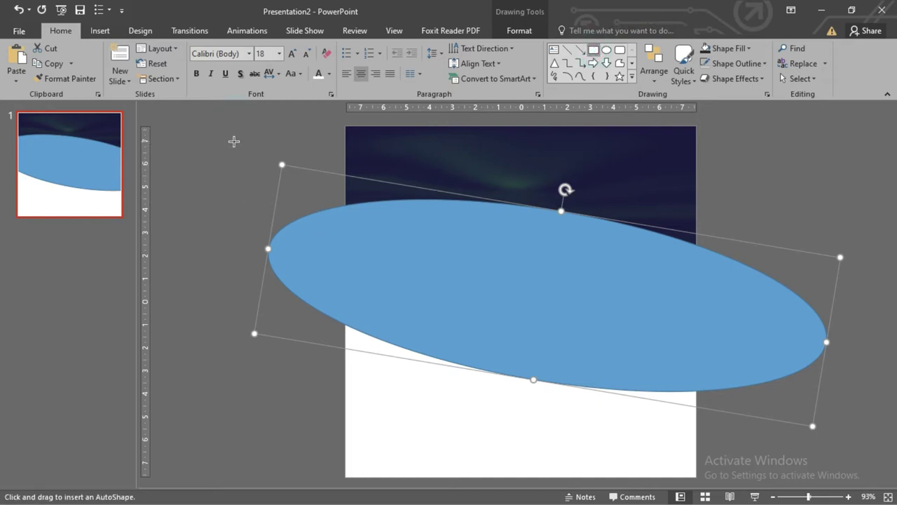
drag(234, 141, 347, 383)
Subtract the left rectangle from the ellipse to trim its left overhang.
click(461, 286)
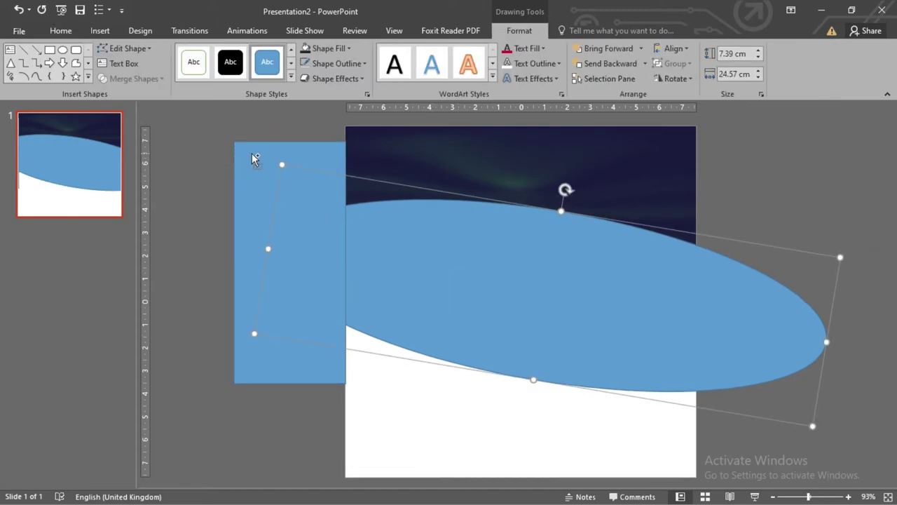
shift+click(252, 153)
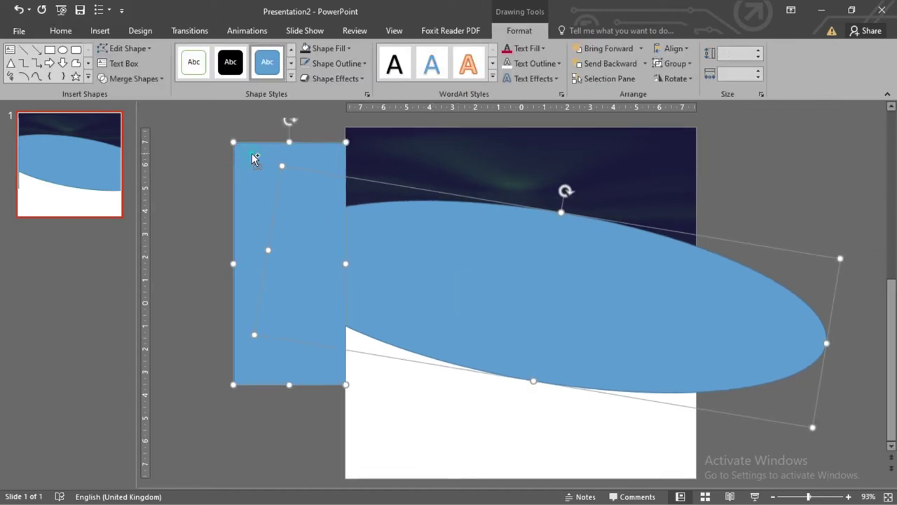
click(120, 79)
click(131, 158)
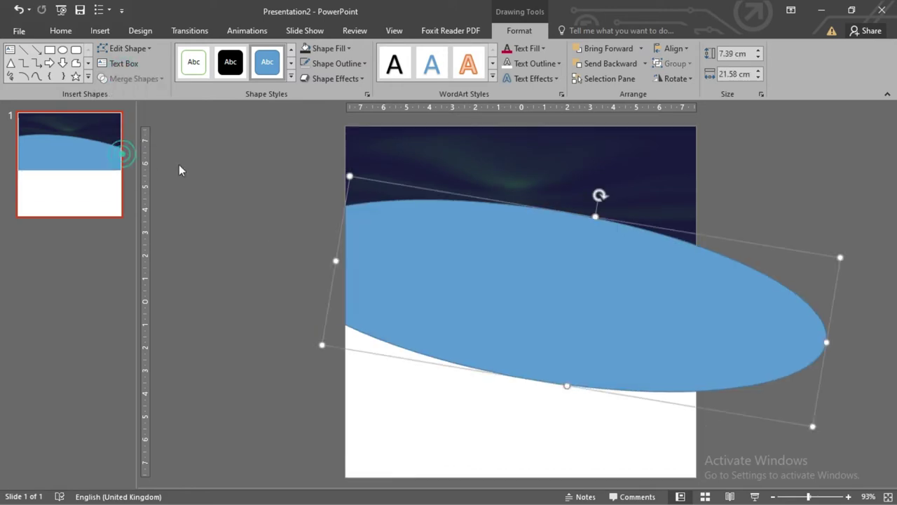
Trim the ellipse's right overhang at the slide edge with another subtracted rectangle.
click(49, 49)
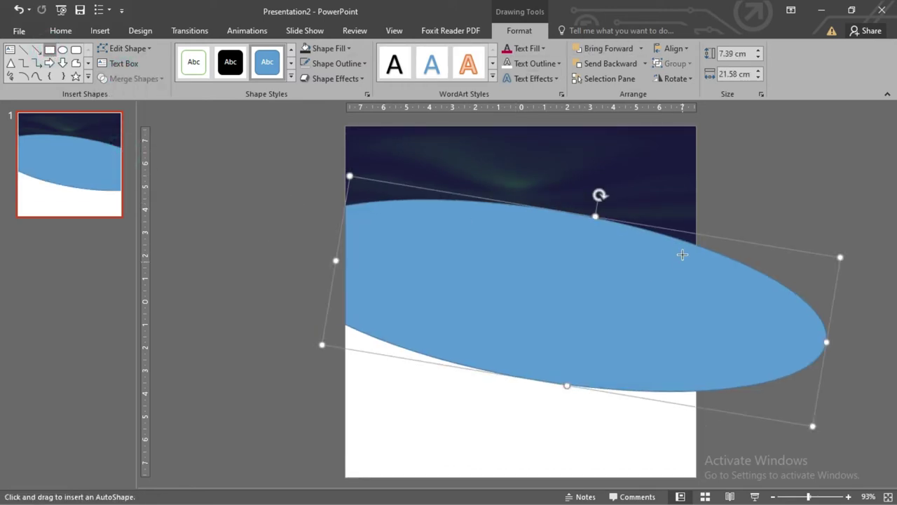
mouse_move(699, 195)
mouse_down()
mouse_move(763, 444)
mouse_move(860, 476)
mouse_up()
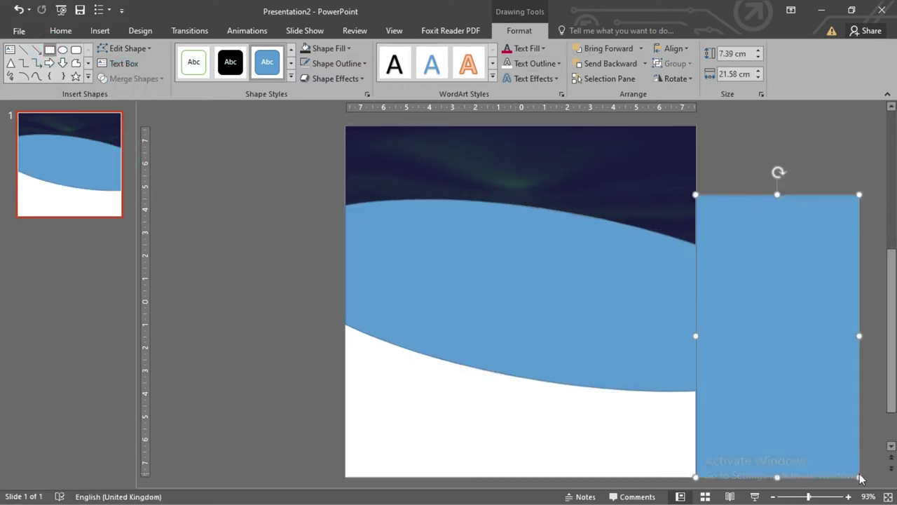
shift+click(630, 285)
click(133, 78)
click(119, 159)
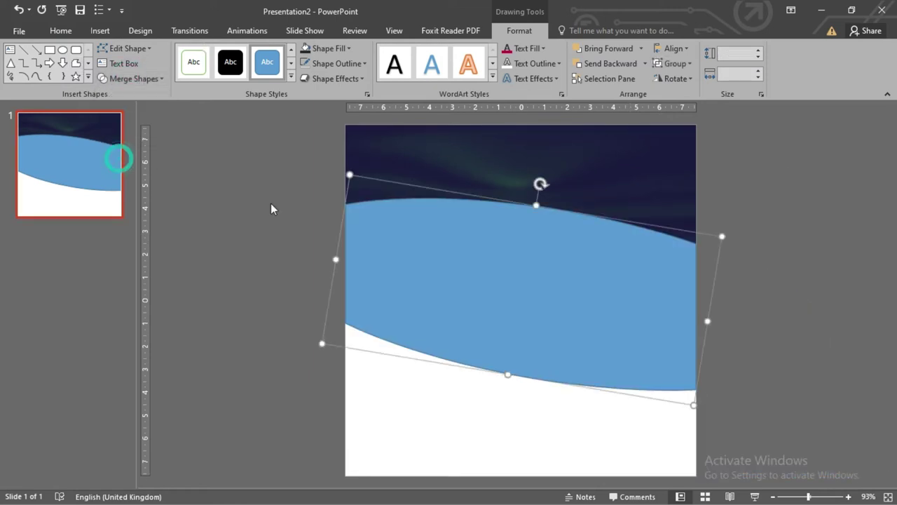
right_click(777, 181)
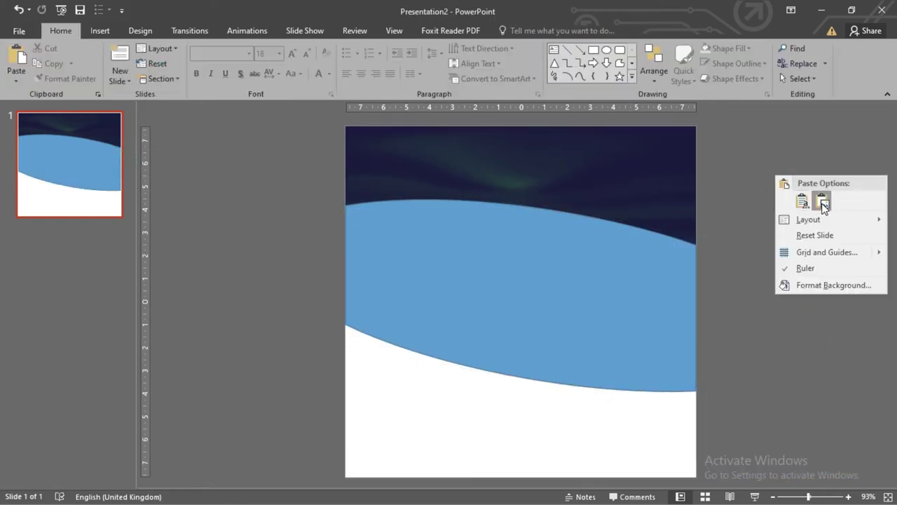
Paste a copy of the ellipse and reposition and tilt it over the blue shape.
click(800, 202)
click(801, 203)
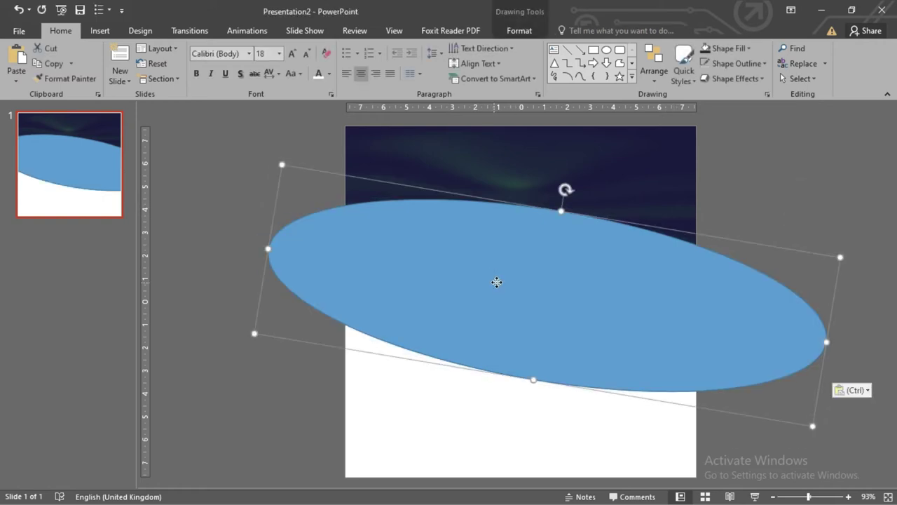
drag(497, 280, 503, 256)
drag(572, 166, 572, 231)
click(575, 261)
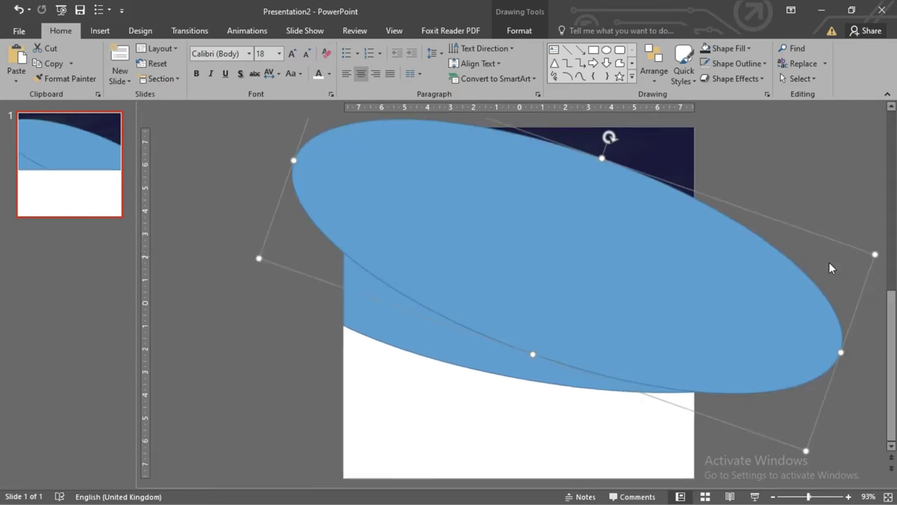
drag(607, 137, 604, 134)
click(637, 231)
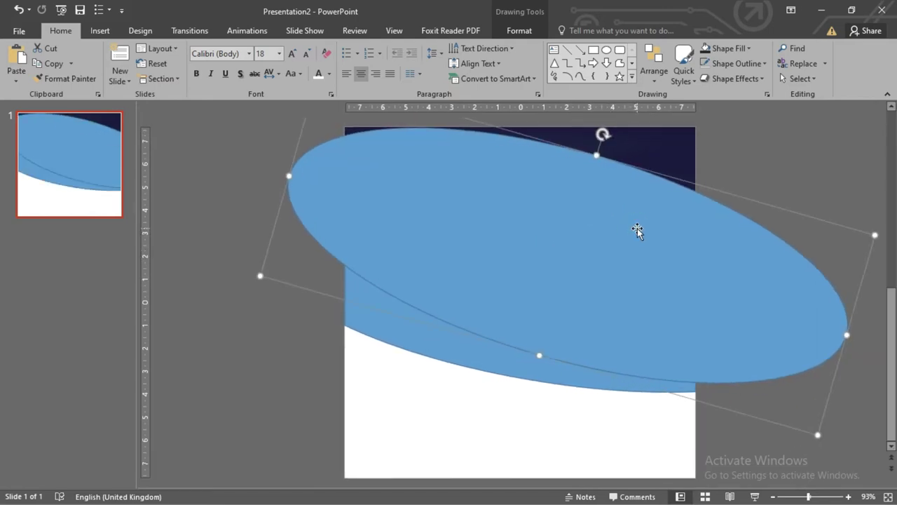
Subtract the ellipse copy from the blue shape, leaving a thin curved band.
click(485, 362)
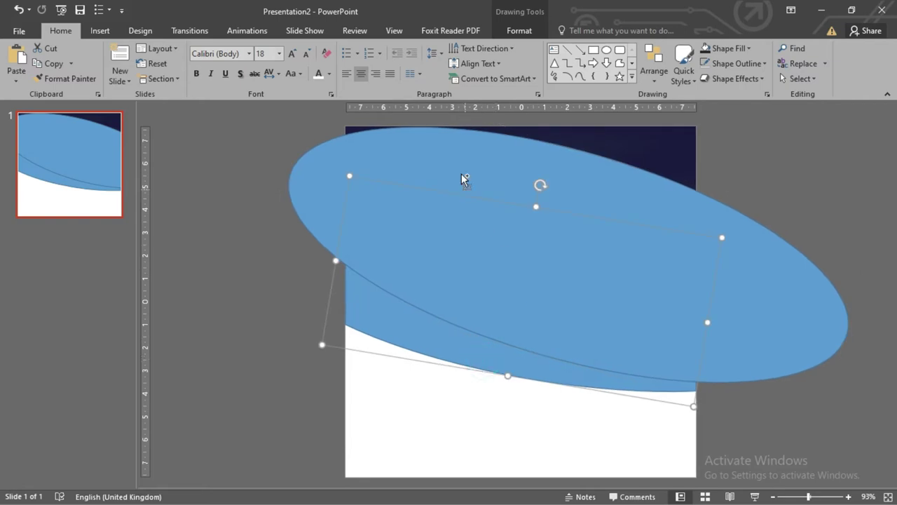
shift+click(459, 150)
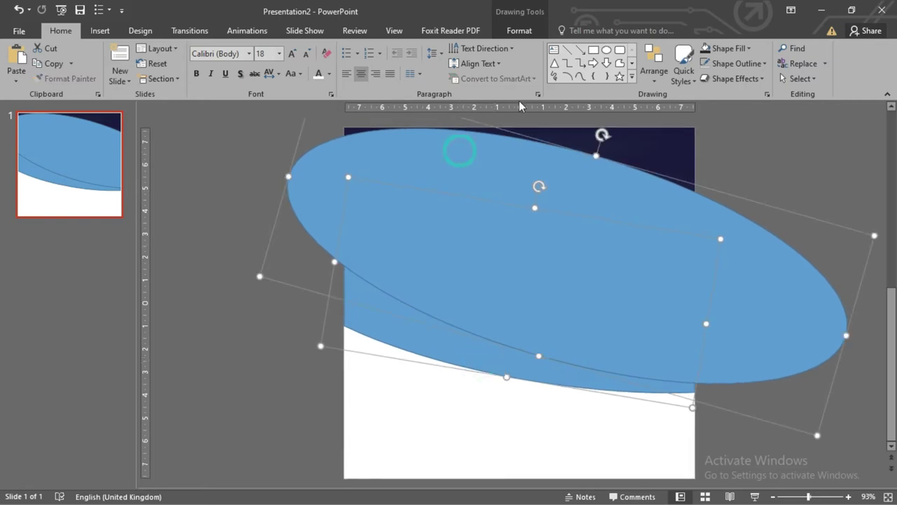
click(519, 30)
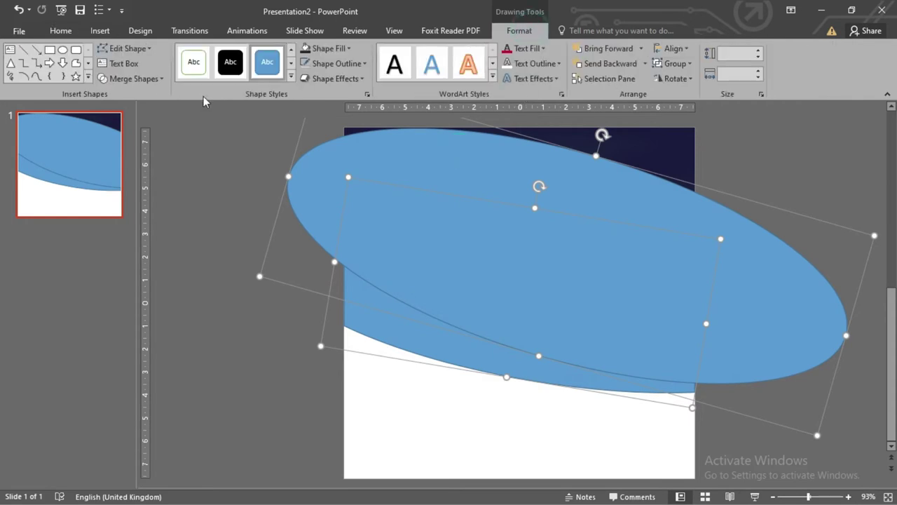
click(154, 78)
click(110, 158)
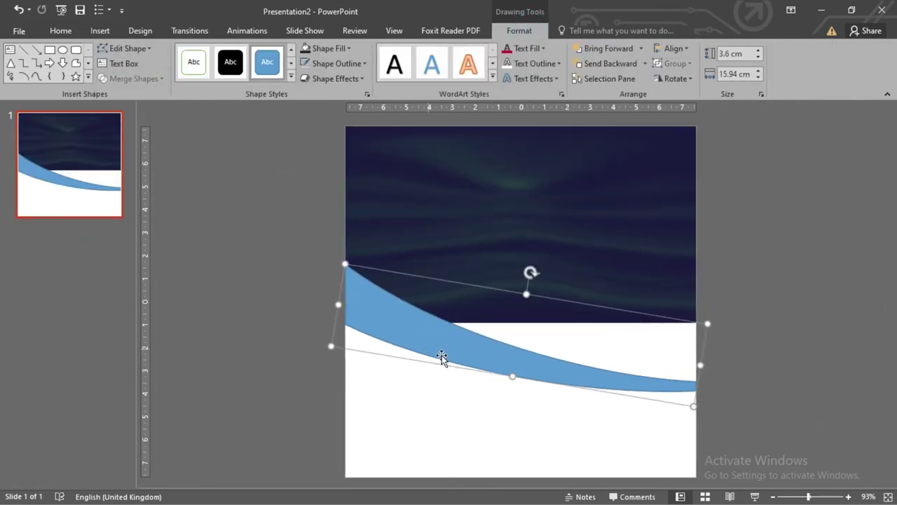
Rotate the band into a flatter arc and stretch it leftward past the slide edge.
mouse_move(453, 348)
mouse_down()
mouse_move(441, 330)
mouse_move(450, 342)
mouse_up()
drag(527, 268, 503, 316)
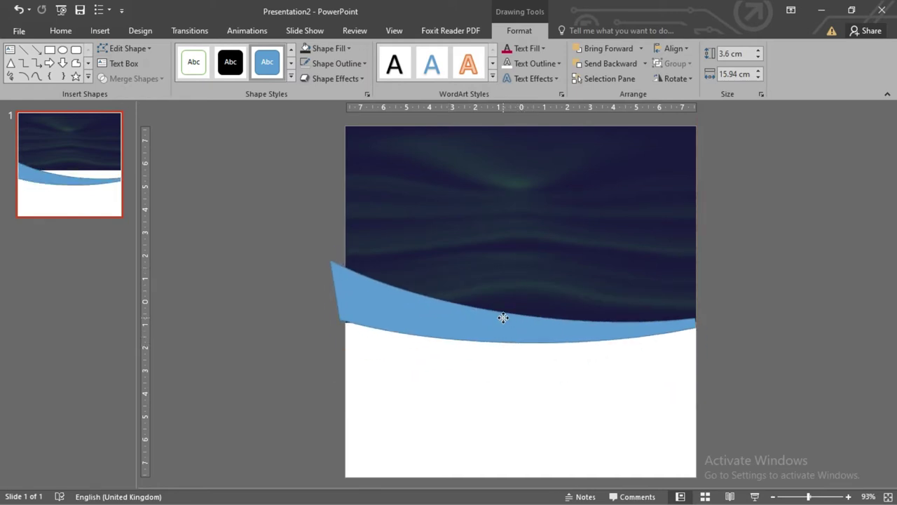
drag(330, 300, 322, 300)
key(Escape)
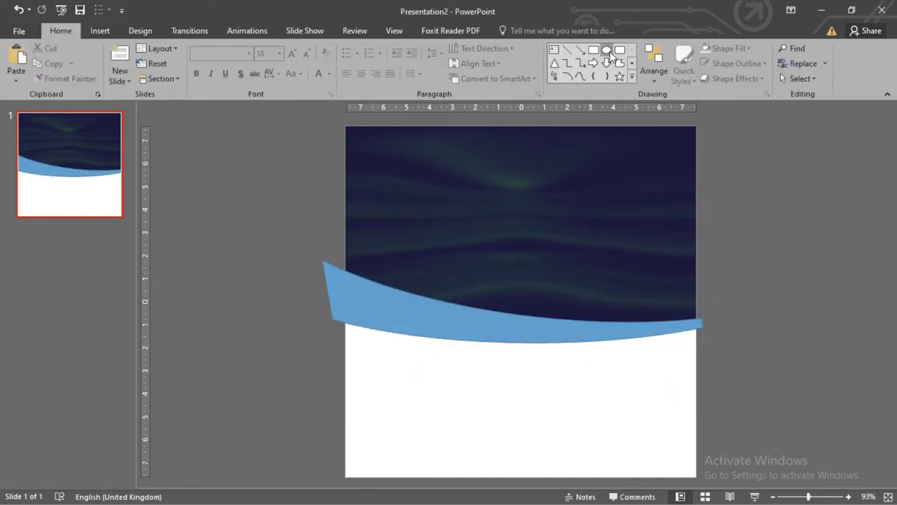
Trim the wave's right end flush with the slide using a subtracted rectangle.
click(594, 50)
scroll(710, 333, up, 3)
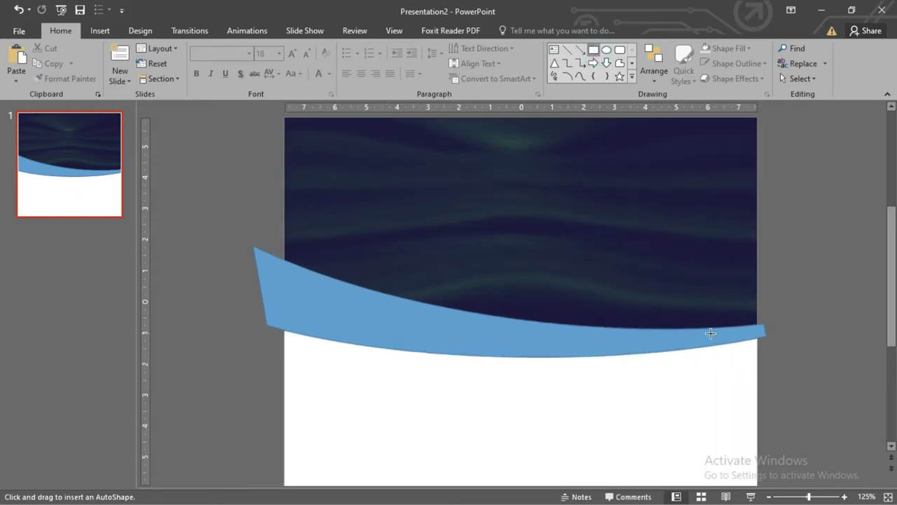
drag(839, 269, 859, 393)
drag(837, 327, 763, 315)
click(740, 337)
shift+click(771, 280)
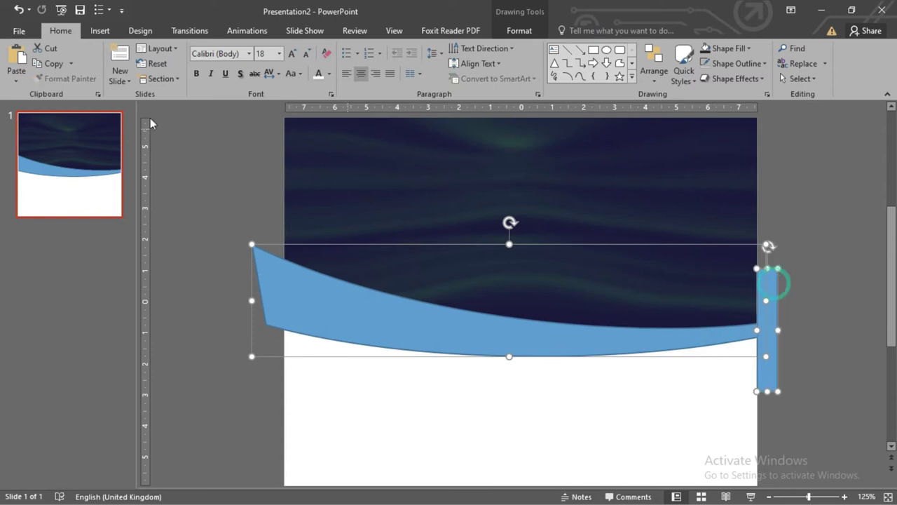
click(520, 30)
click(133, 79)
click(129, 159)
click(627, 147)
Trim the wave's left end flush with the slide the same way.
click(597, 47)
drag(240, 197, 284, 356)
shift+click(365, 318)
click(520, 30)
click(136, 82)
click(130, 154)
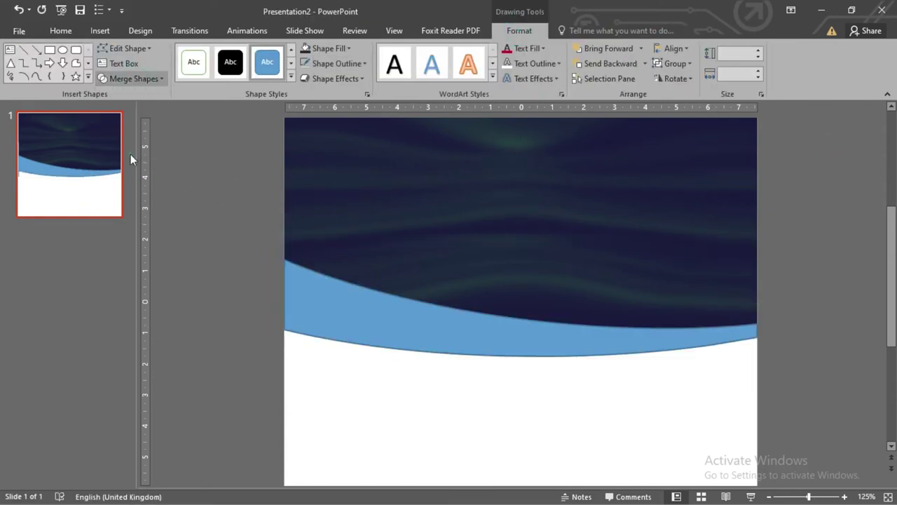
Give the wave no outline and a standard blue fill.
click(339, 62)
click(336, 181)
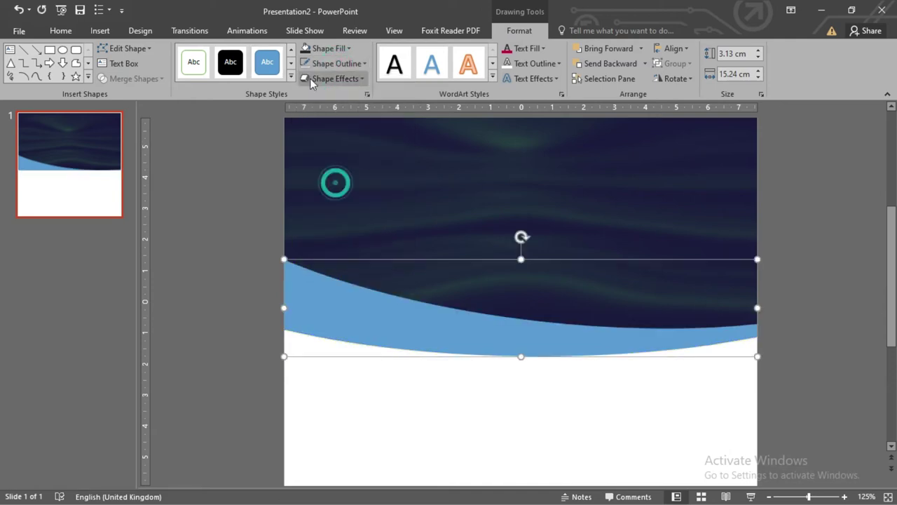
click(328, 48)
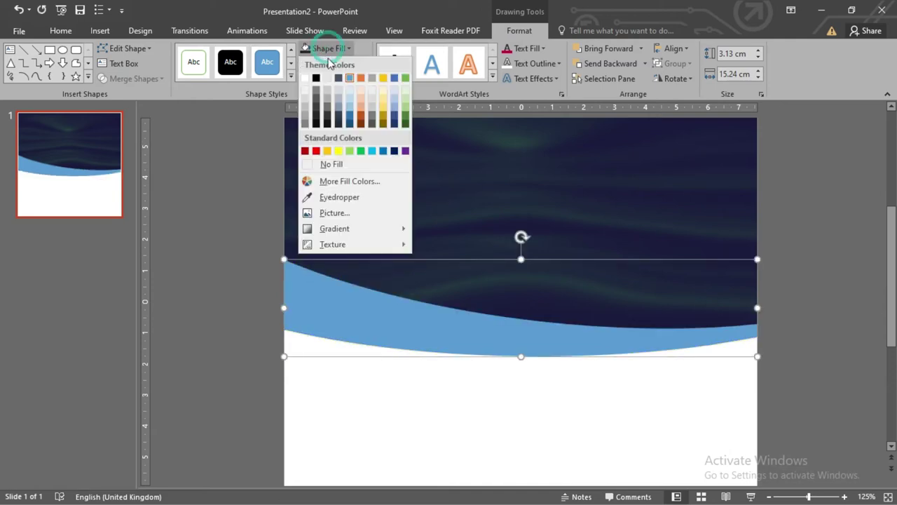
click(385, 152)
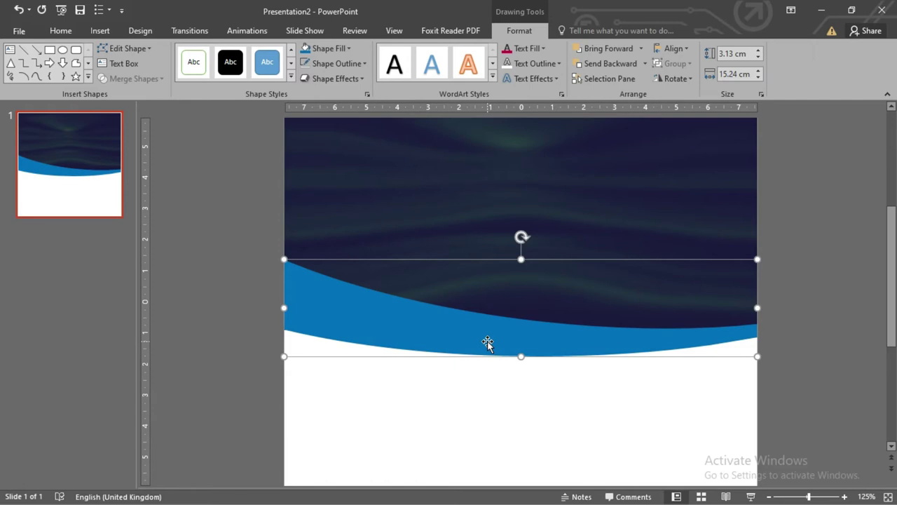
scroll(487, 341, down, 5)
scroll(491, 347, down, 1)
scroll(491, 347, up, 1)
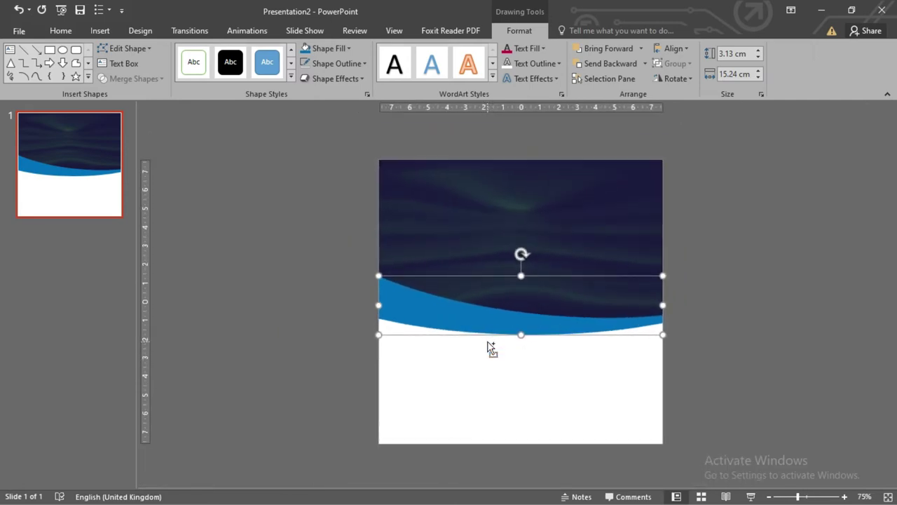
click(731, 215)
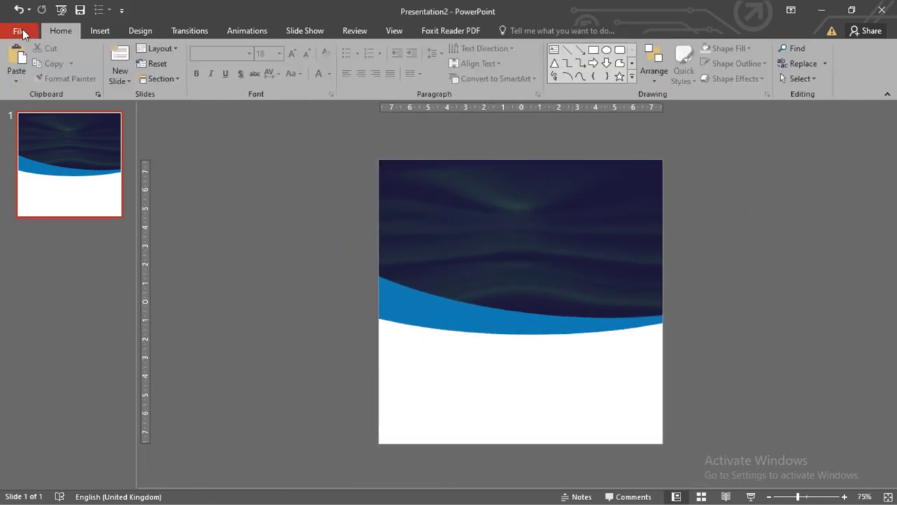
Insert the pres-removebg-preview man cutout and size it to about 8.44 × 12.67 cm above the wave.
click(101, 32)
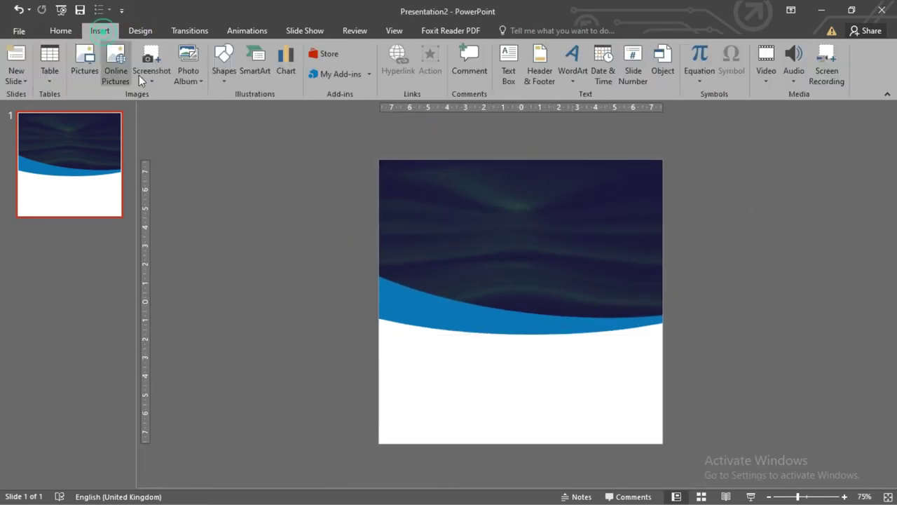
click(83, 72)
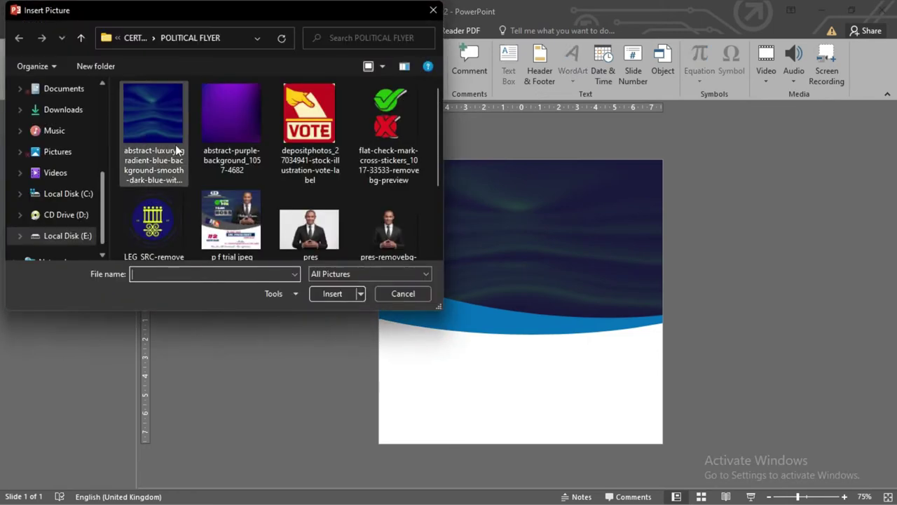
scroll(273, 168, down, 1)
double_click(386, 241)
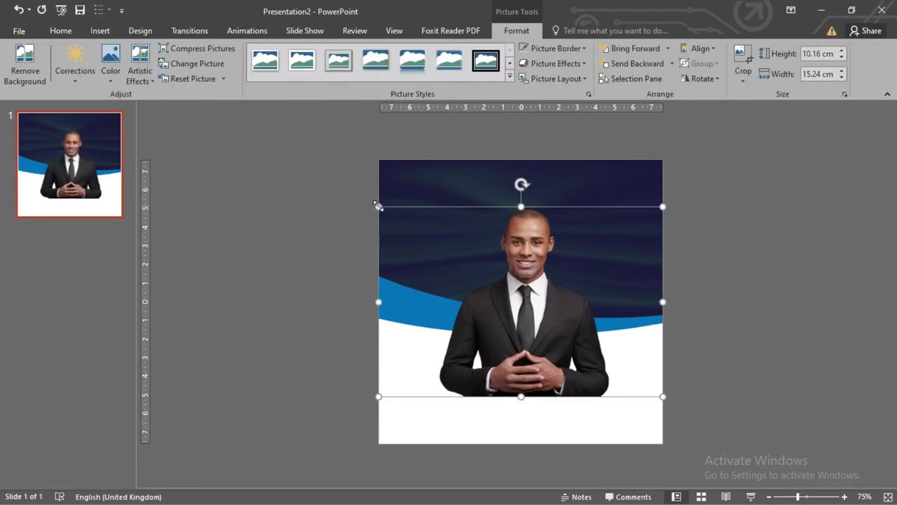
drag(377, 205, 436, 244)
drag(533, 333, 580, 258)
drag(477, 168, 460, 157)
drag(596, 212, 605, 206)
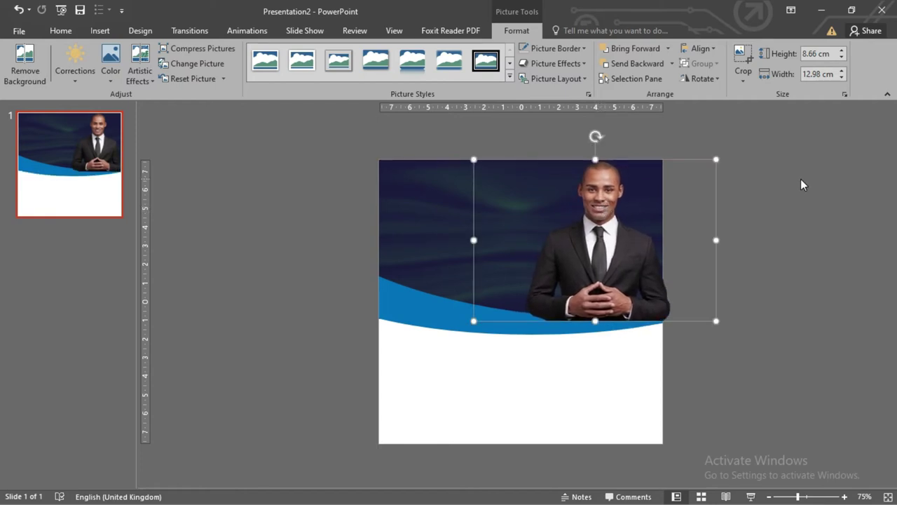
drag(715, 160, 710, 162)
drag(618, 221, 624, 220)
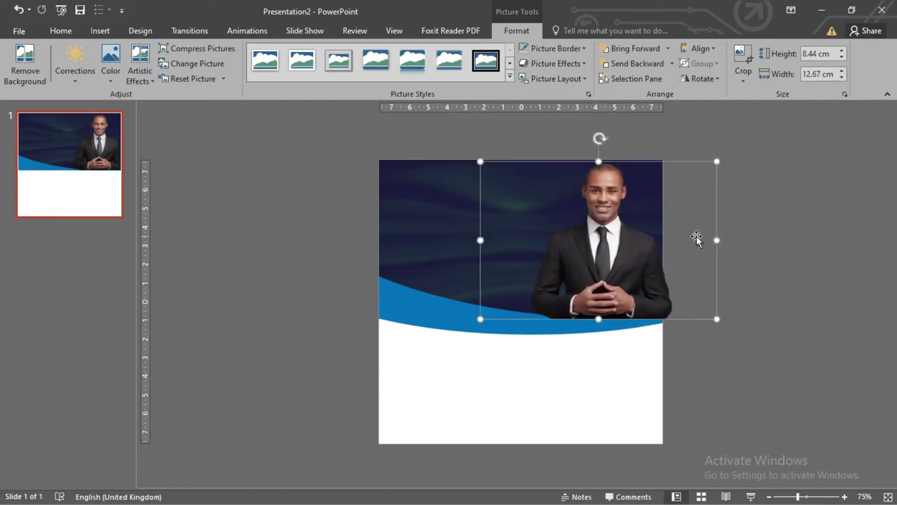
click(234, 110)
click(517, 319)
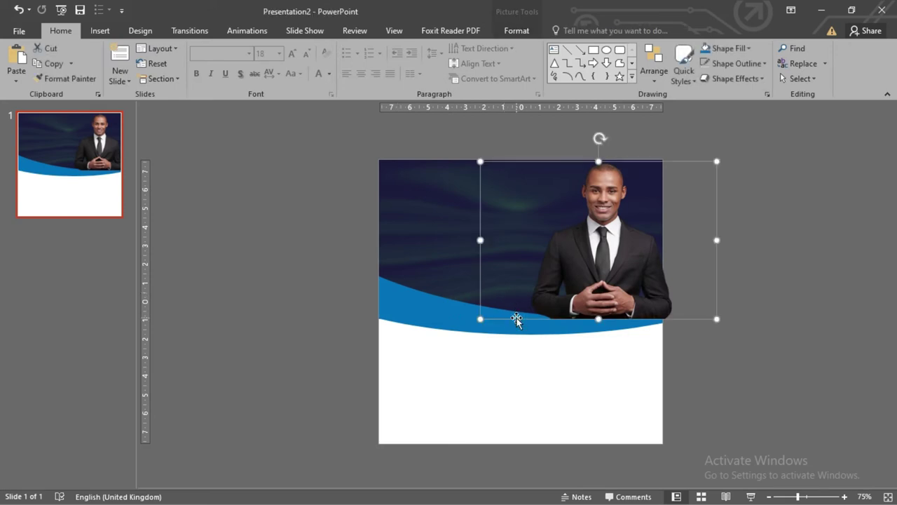
Copy the man's photo and the wave onto a new, emptied second slide.
shift+click(447, 323)
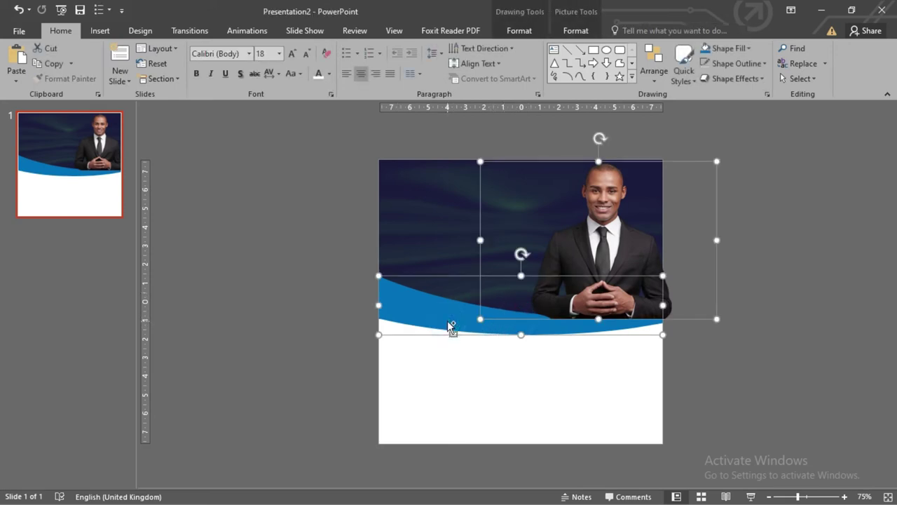
right_click(447, 322)
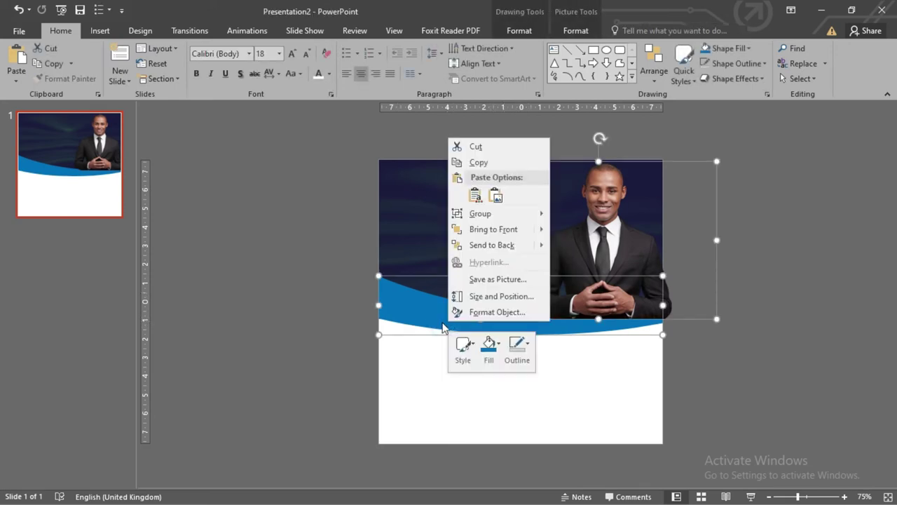
click(487, 166)
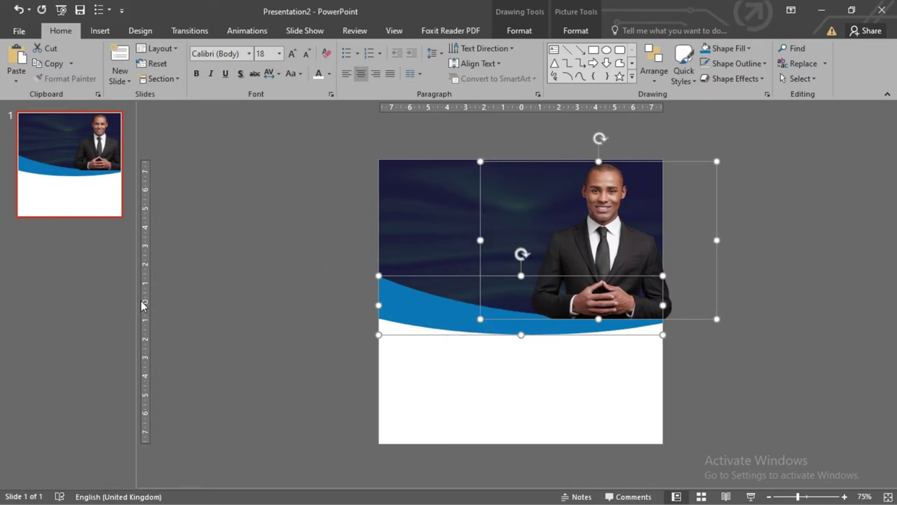
key(ctrl+m)
click(390, 225)
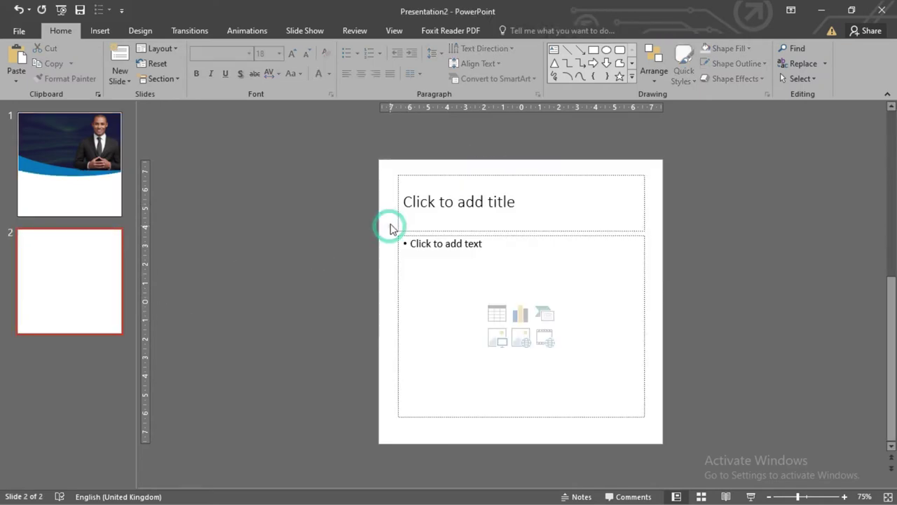
key(ctrl+a)
key(Delete)
key(ctrl+v)
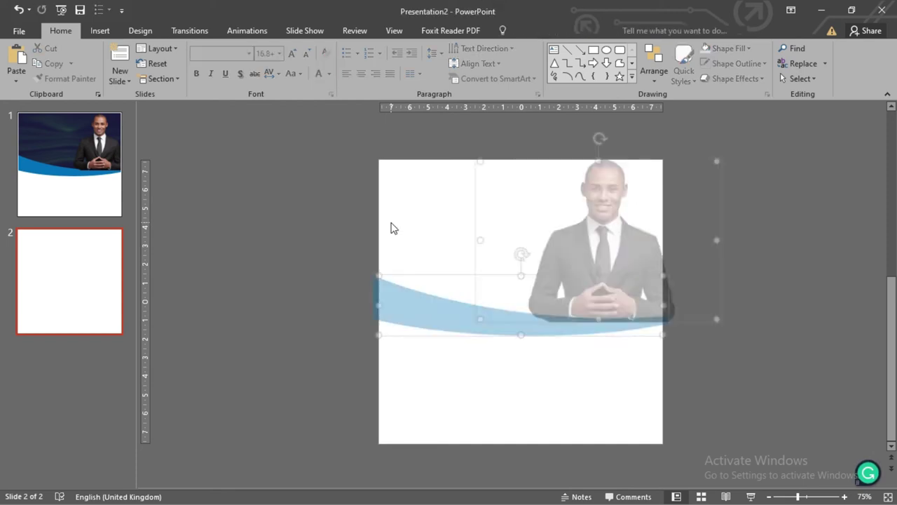
Fragment the pasted photo and wave together with Merge Shapes > Fragment.
click(484, 374)
click(603, 231)
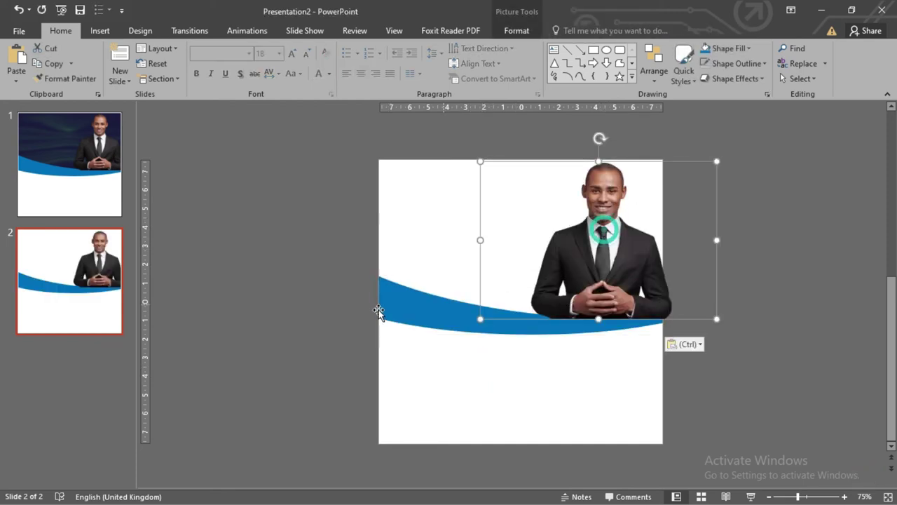
shift+click(386, 304)
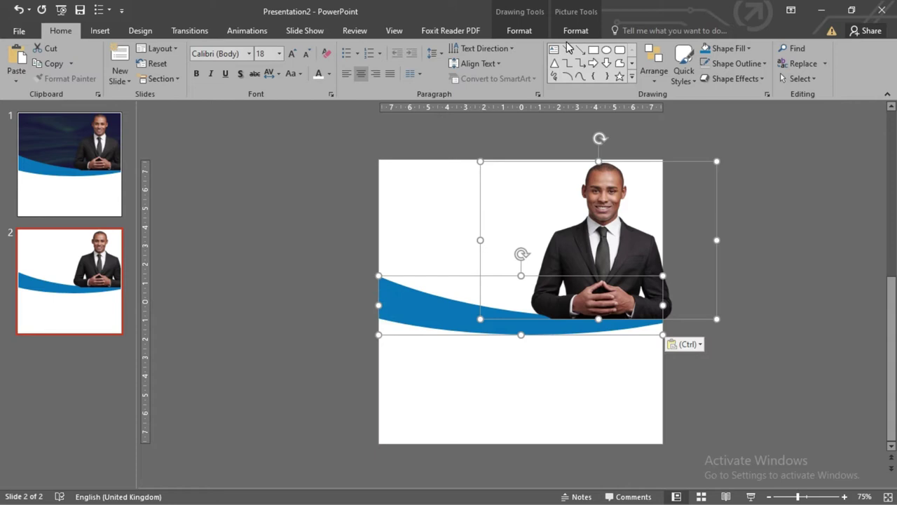
click(575, 31)
click(503, 33)
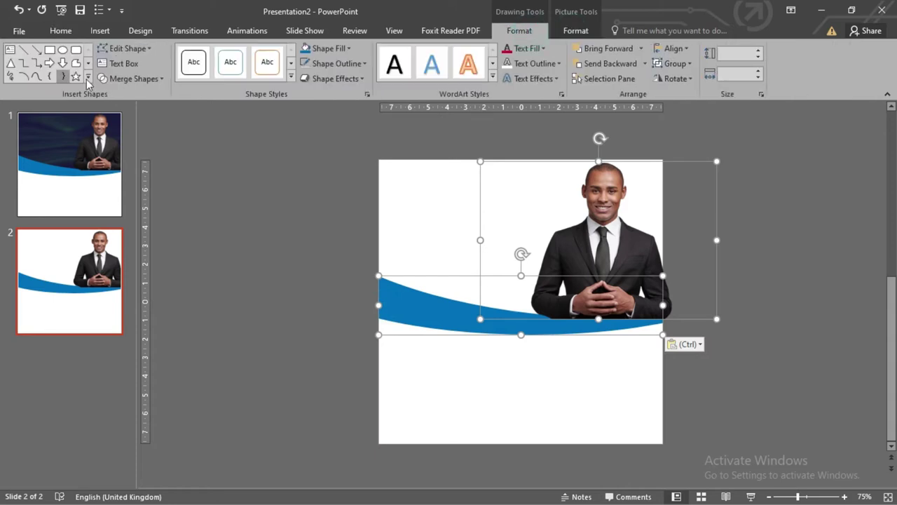
click(149, 82)
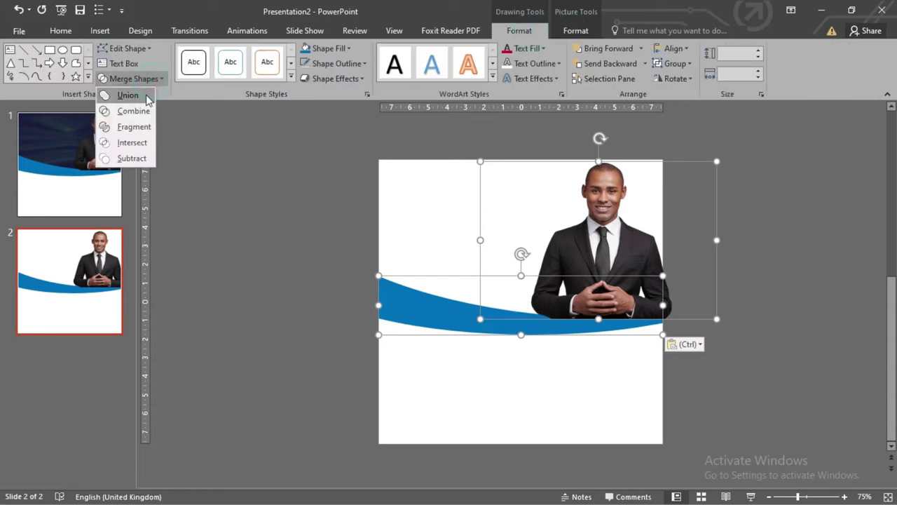
click(125, 131)
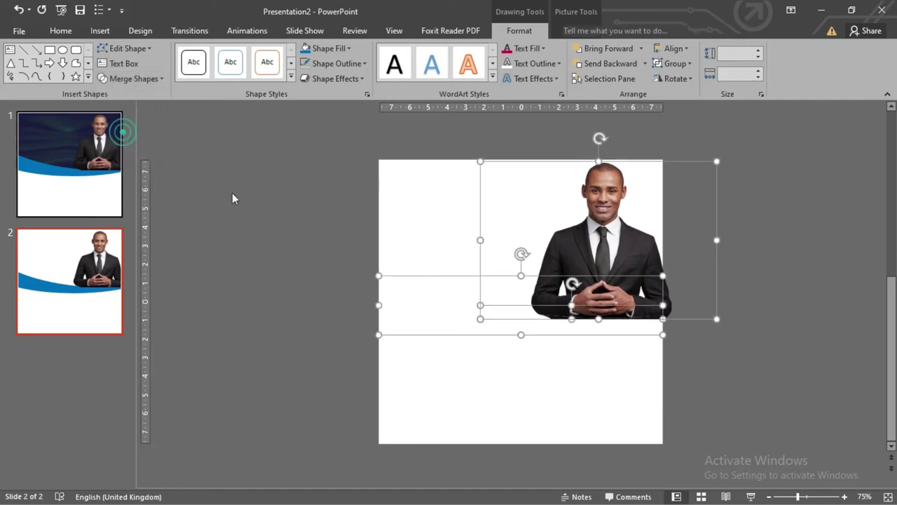
Delete the two leftover white fragment pieces on slide 2.
click(607, 364)
ctrl+scroll(623, 340, up, 5)
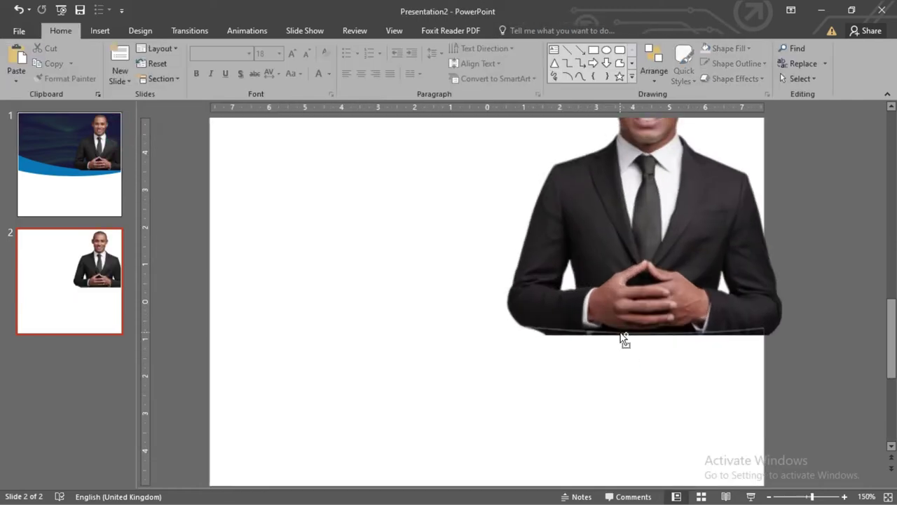
click(589, 341)
key(Delete)
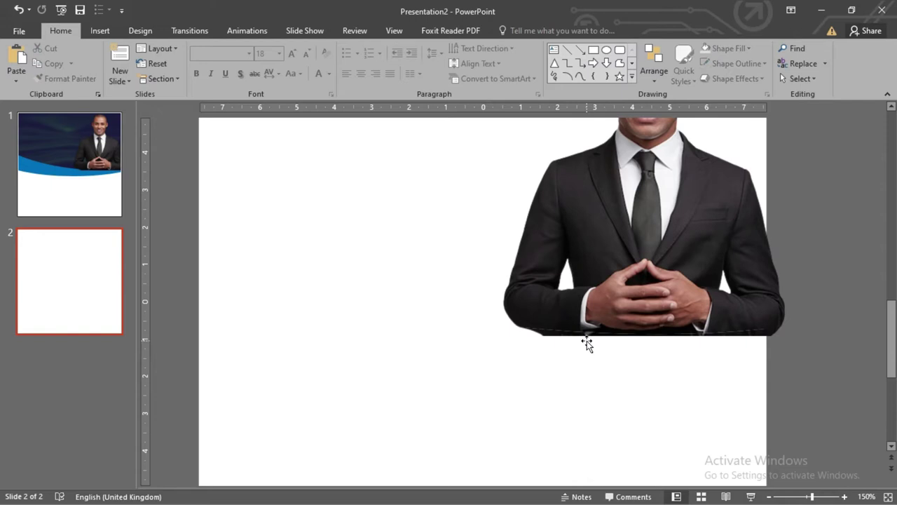
click(581, 337)
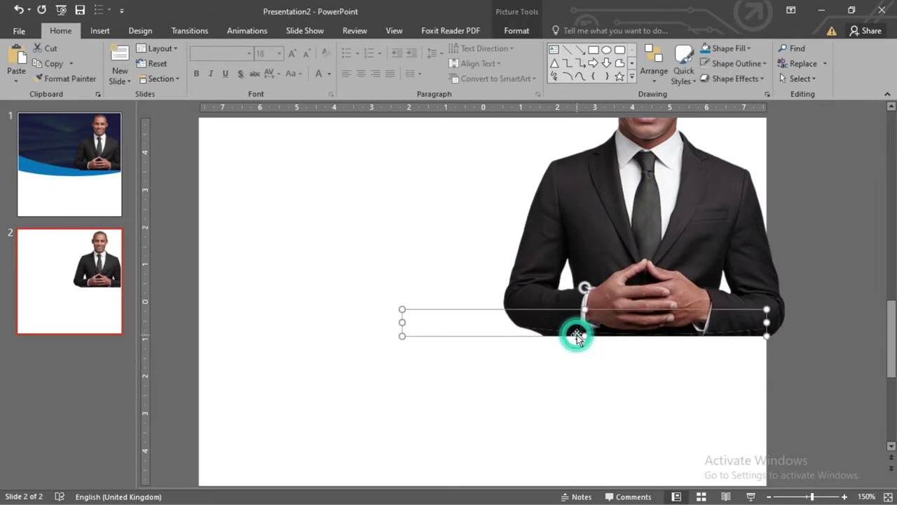
key(Delete)
Replace slide 1's original photo with the trimmed photo from slide 2.
click(617, 310)
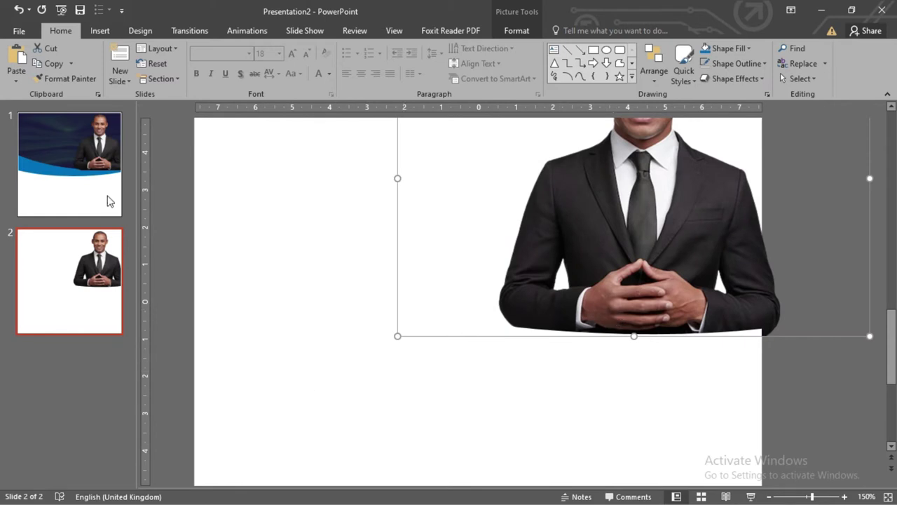
click(63, 180)
scroll(579, 212, down, 5)
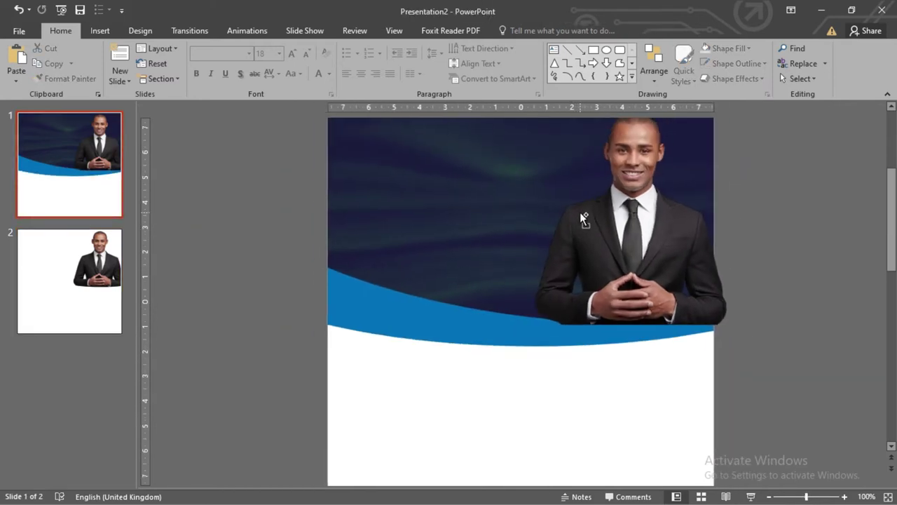
click(651, 215)
key(ctrl+x)
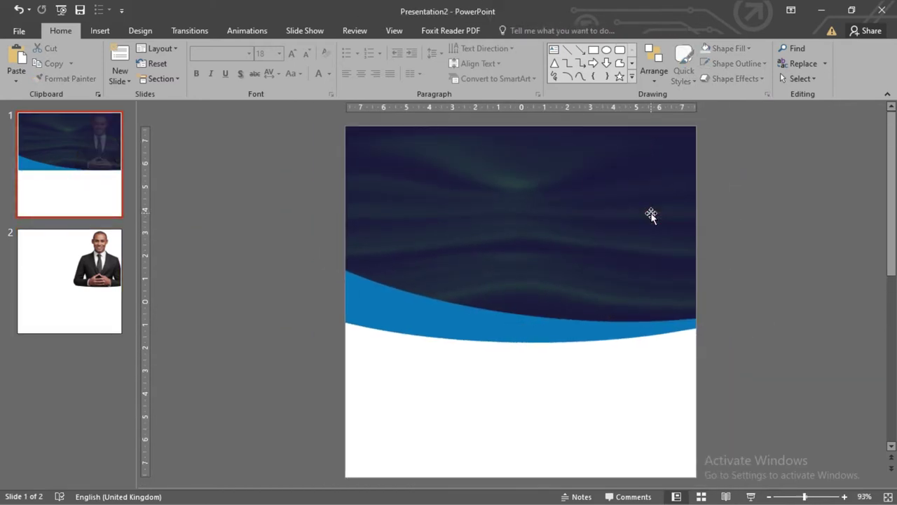
key(ctrl+v)
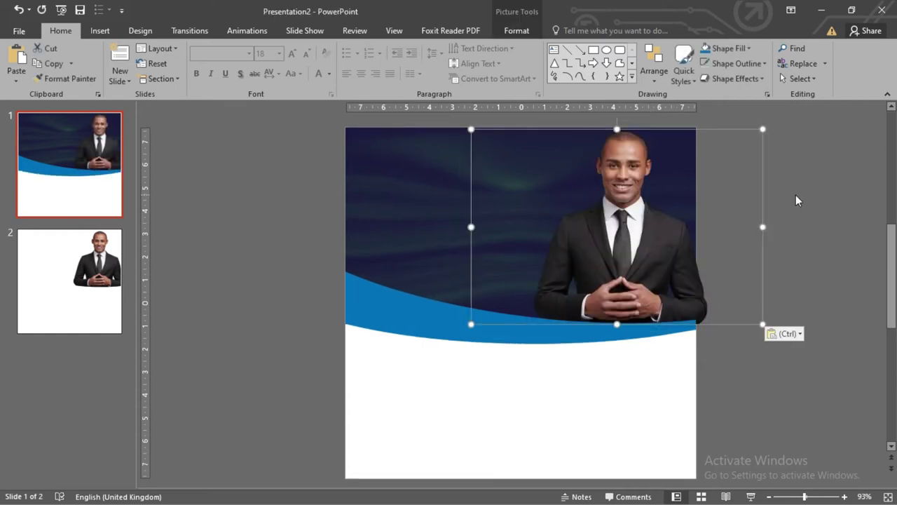
Subtract a rectangle drawn over the slide's right edge from the man's photo to trim the overhang.
click(795, 195)
click(593, 50)
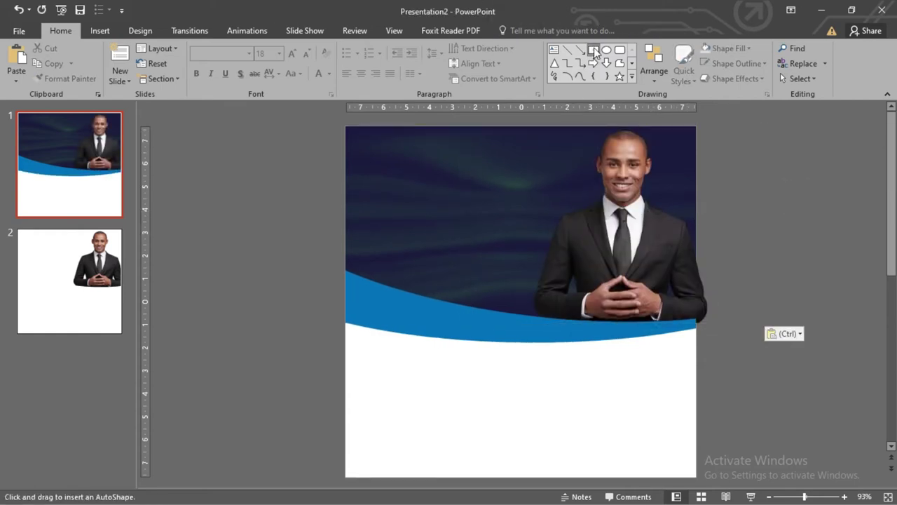
drag(697, 196, 720, 344)
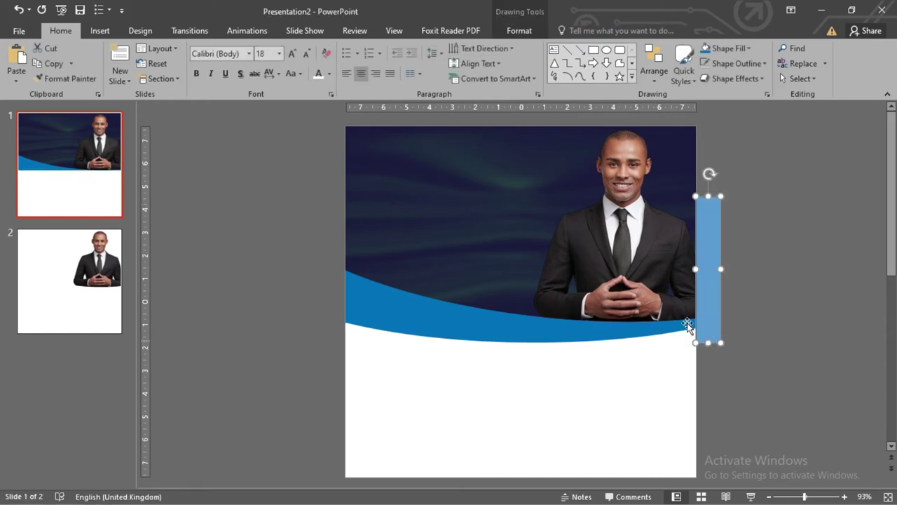
click(628, 231)
click(708, 238)
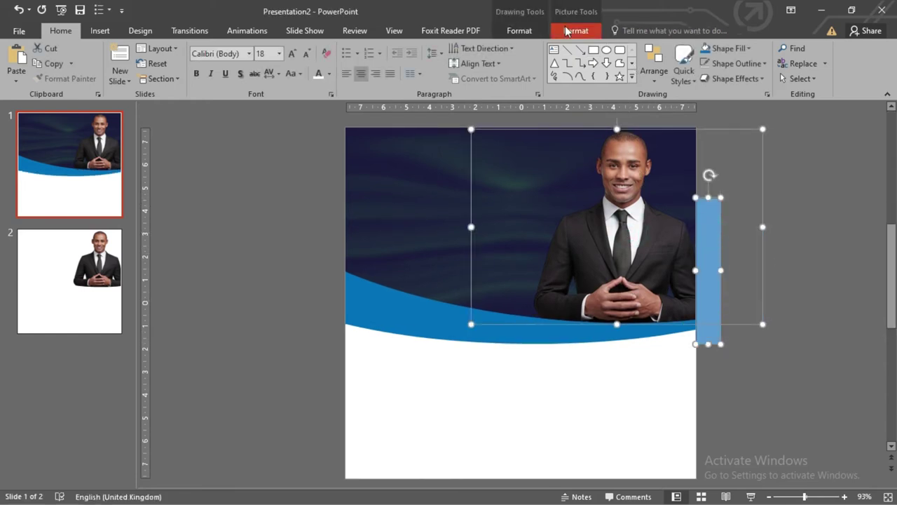
click(519, 31)
click(162, 81)
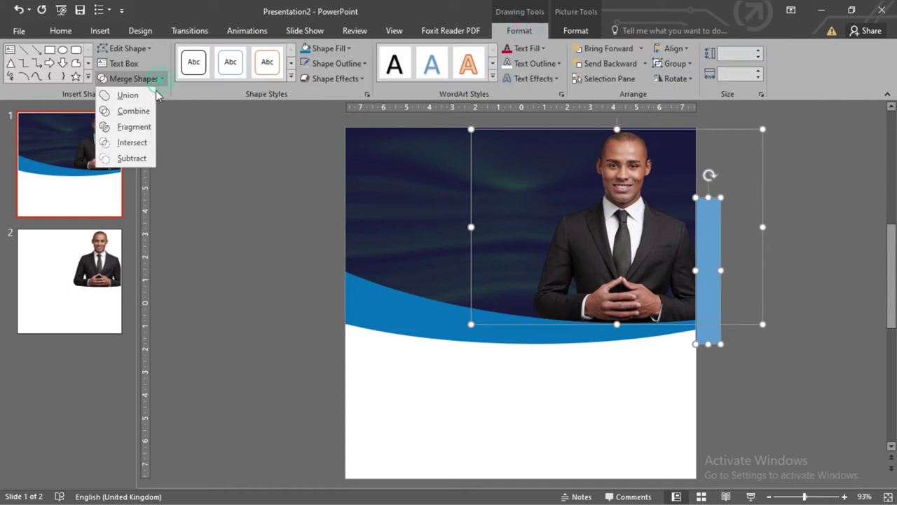
click(130, 158)
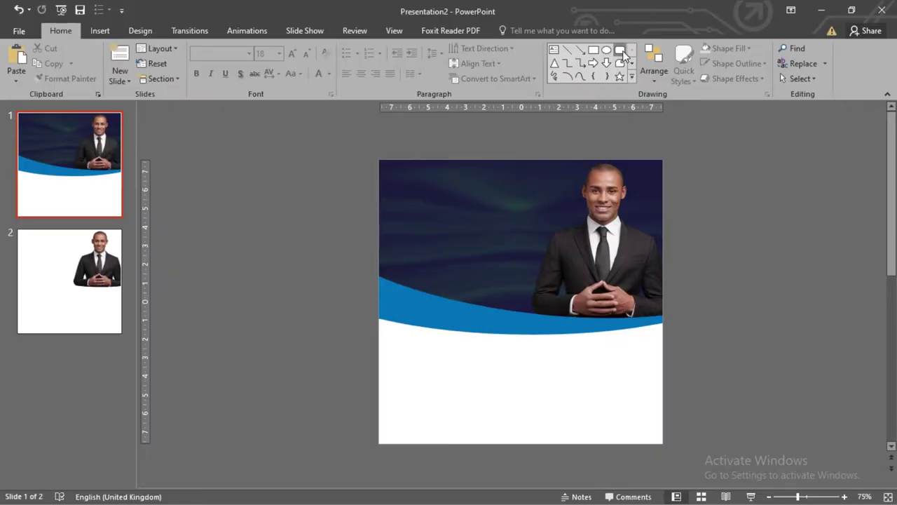
Draw a small fully rounded pill box near the slide's top-left.
click(621, 50)
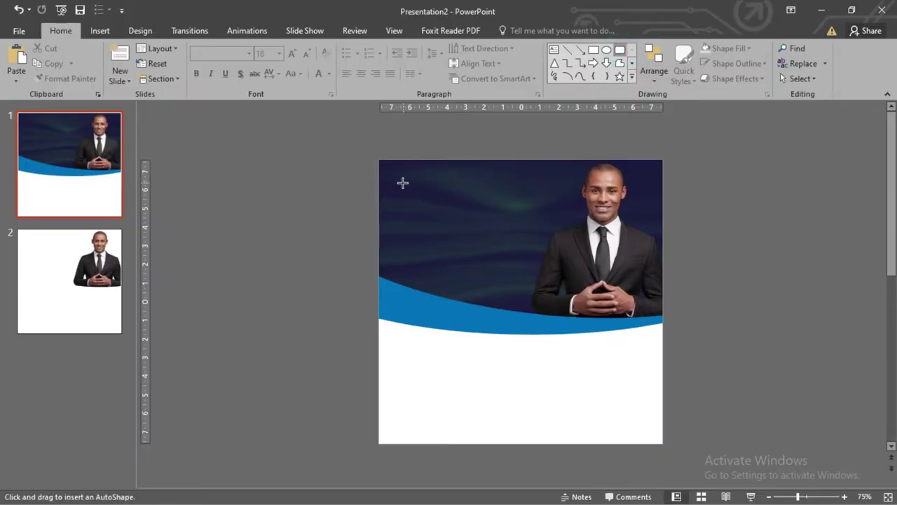
drag(397, 173, 457, 189)
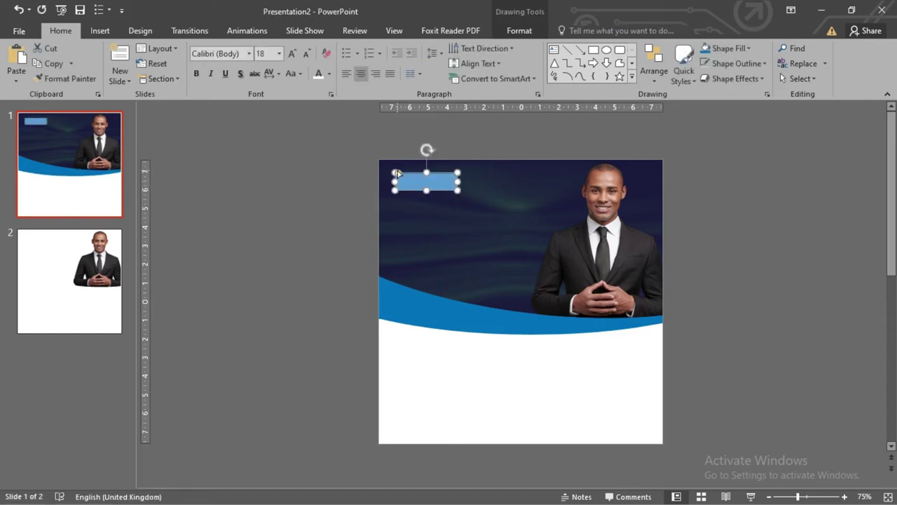
drag(396, 173, 405, 172)
drag(456, 183, 443, 184)
scroll(421, 207, up, 2)
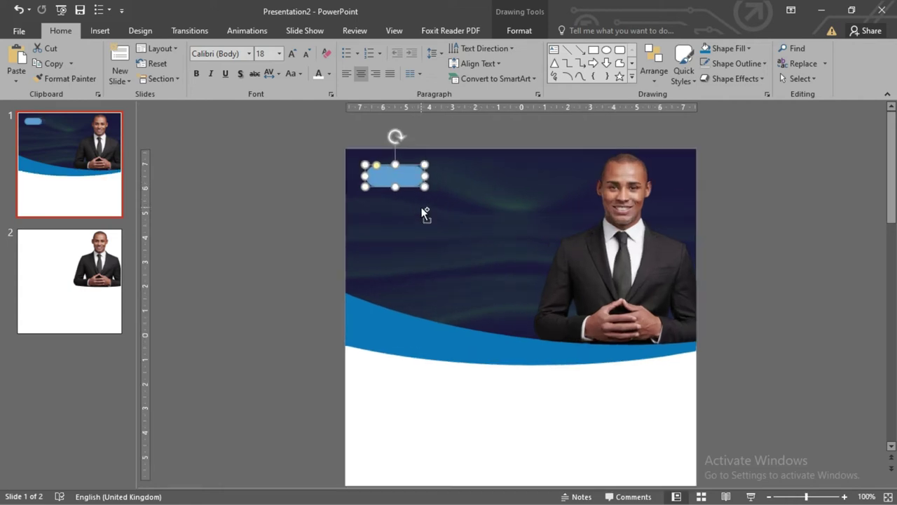
scroll(422, 206, up, 5)
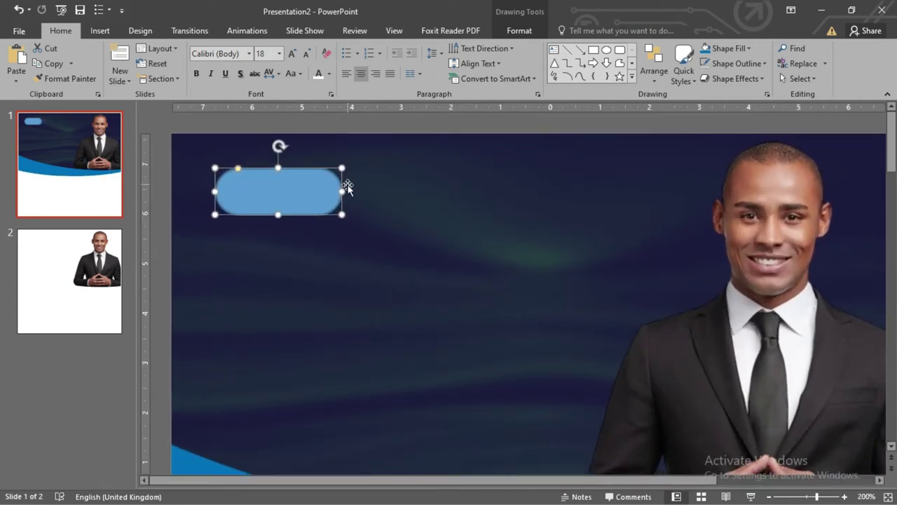
drag(342, 190, 338, 191)
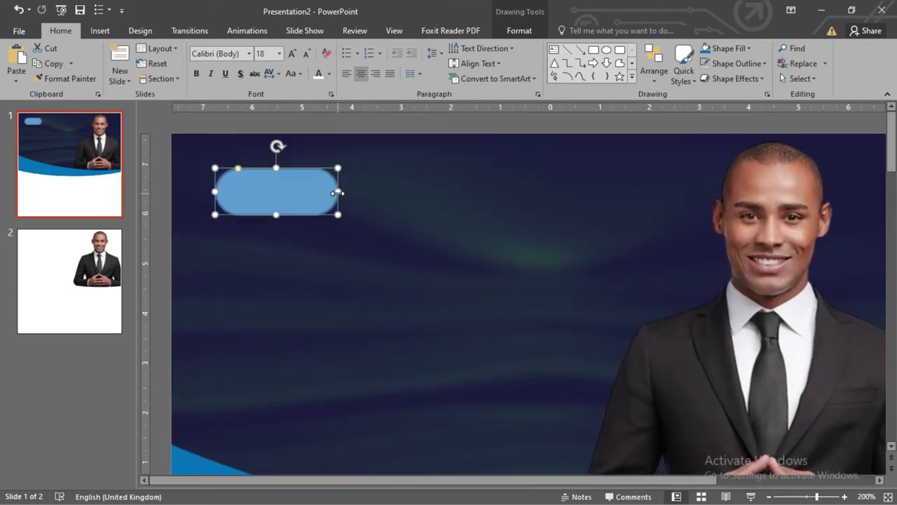
Fill the pill box with white, remove its outline, and nudge it right.
click(520, 33)
click(325, 48)
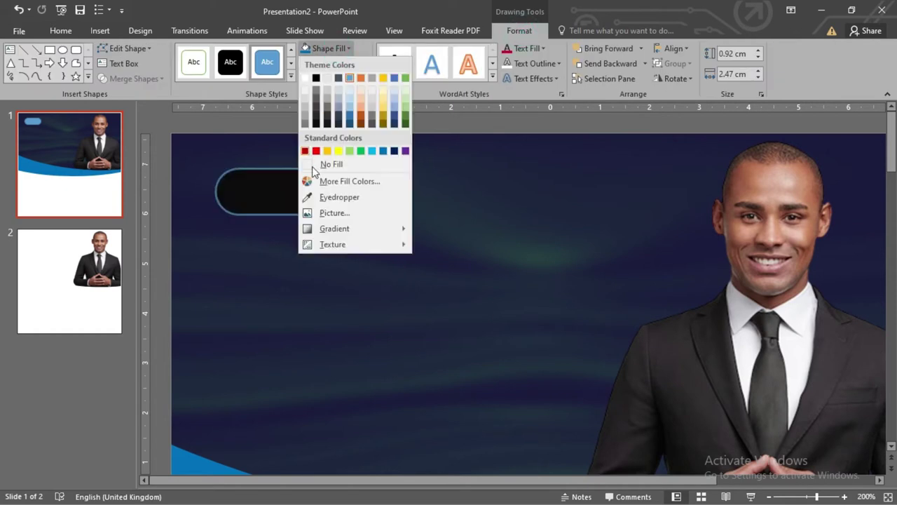
click(305, 79)
click(335, 63)
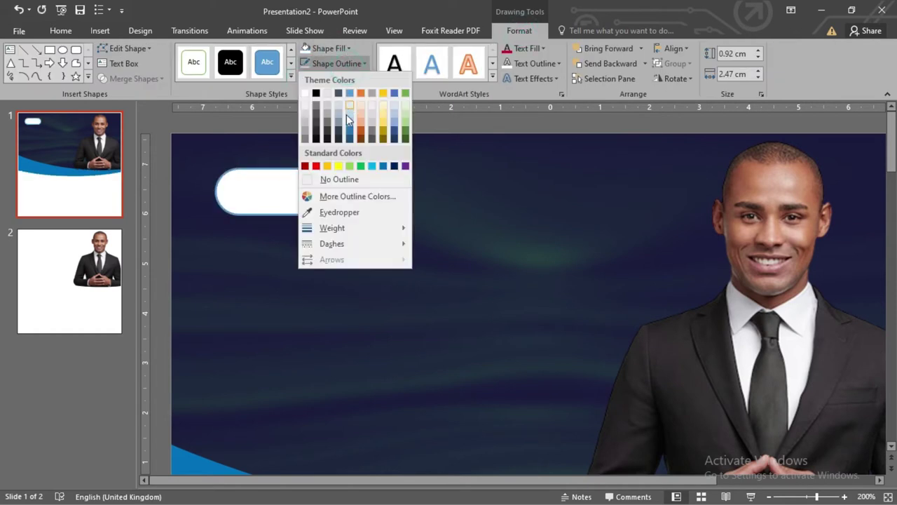
click(333, 177)
drag(320, 192, 352, 189)
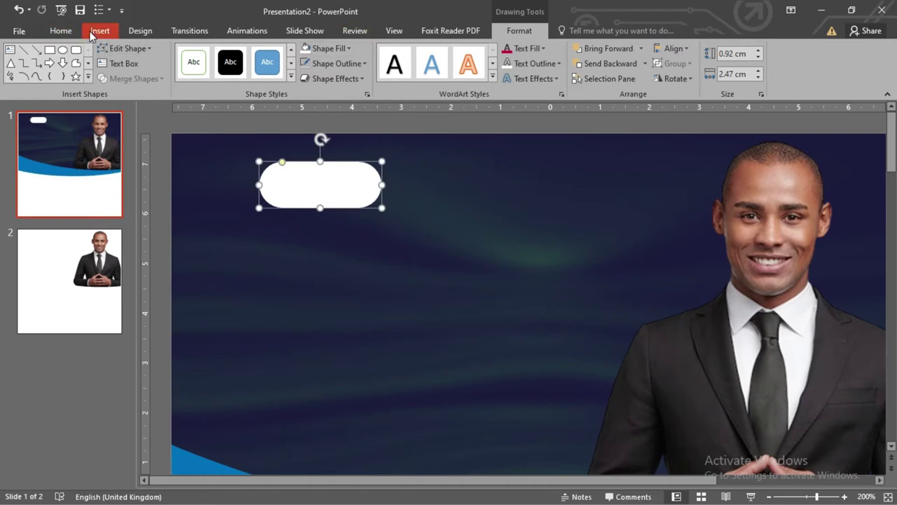
click(99, 31)
Insert the two university logo images, shrink them and move them toward the slide top.
click(83, 67)
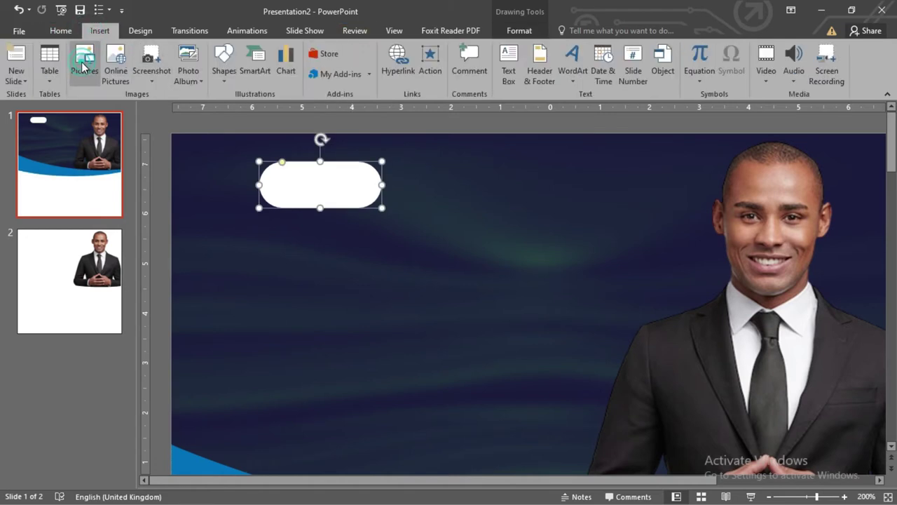
scroll(273, 173, down, 2)
drag(278, 174, 193, 179)
click(350, 293)
scroll(388, 170, down, 5)
drag(387, 171, 593, 364)
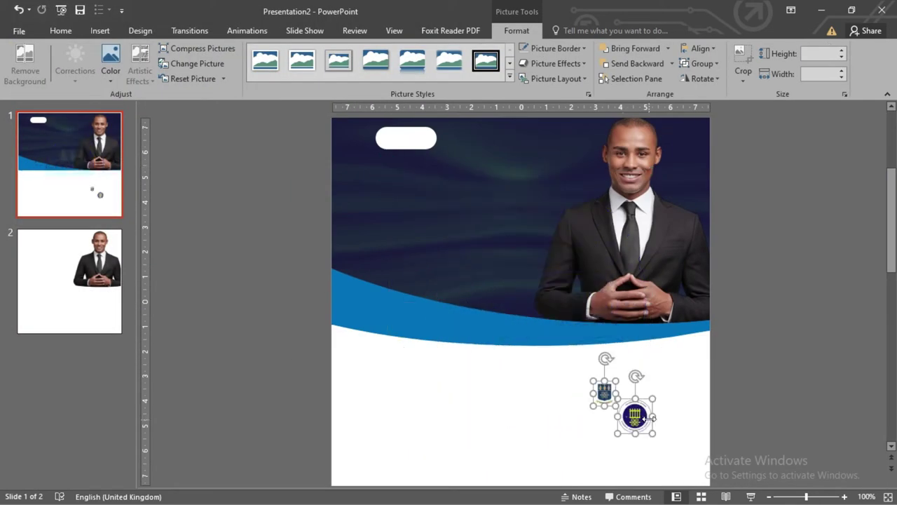
drag(642, 415, 489, 179)
scroll(488, 179, up, 3)
Place the crest and the round council logo side by side inside the white box.
shift+click(367, 181)
drag(367, 181, 287, 158)
scroll(675, 244, up, 5)
click(675, 245)
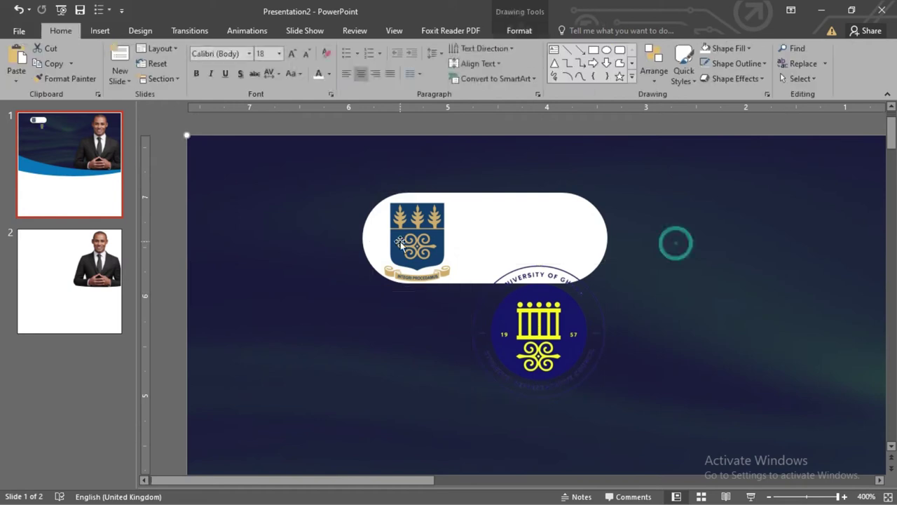
click(420, 238)
drag(516, 312, 474, 219)
click(426, 228)
drag(360, 203, 393, 203)
Fit the white box around the logos, group all three, and move the badge top-left.
click(545, 262)
drag(607, 238, 557, 238)
drag(362, 238, 369, 238)
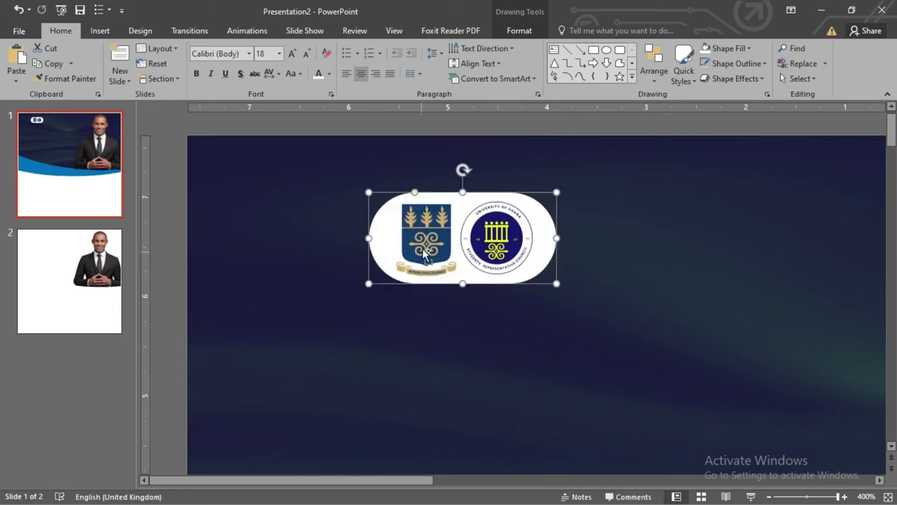
shift+click(421, 256)
shift+click(518, 249)
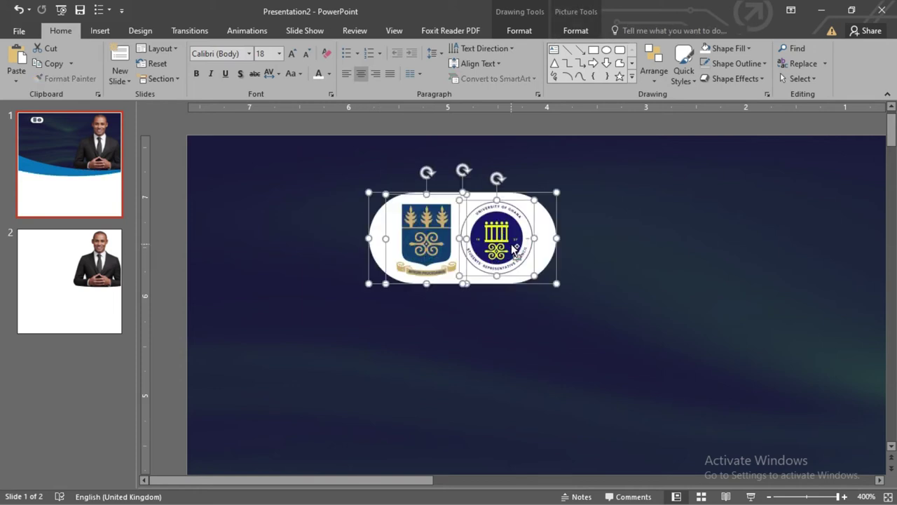
key(ctrl+g)
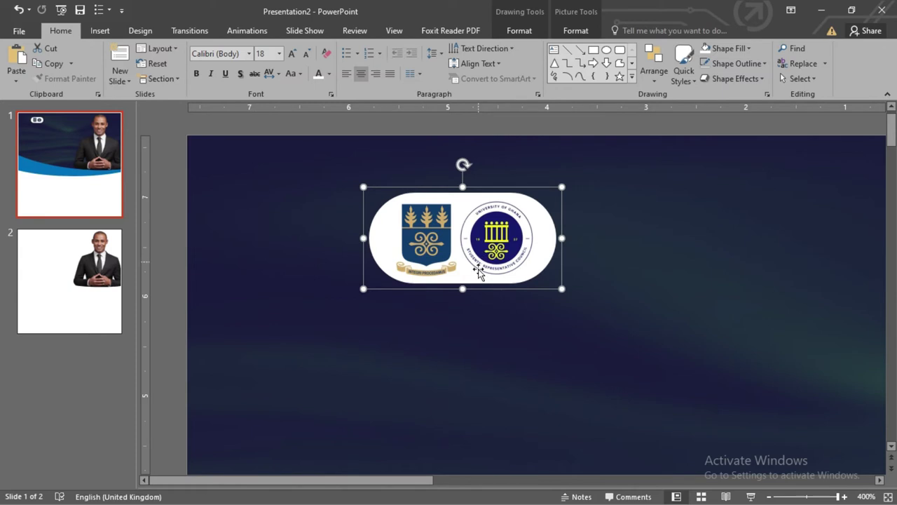
drag(497, 278, 450, 243)
ctrl+scroll(496, 252, down, 5)
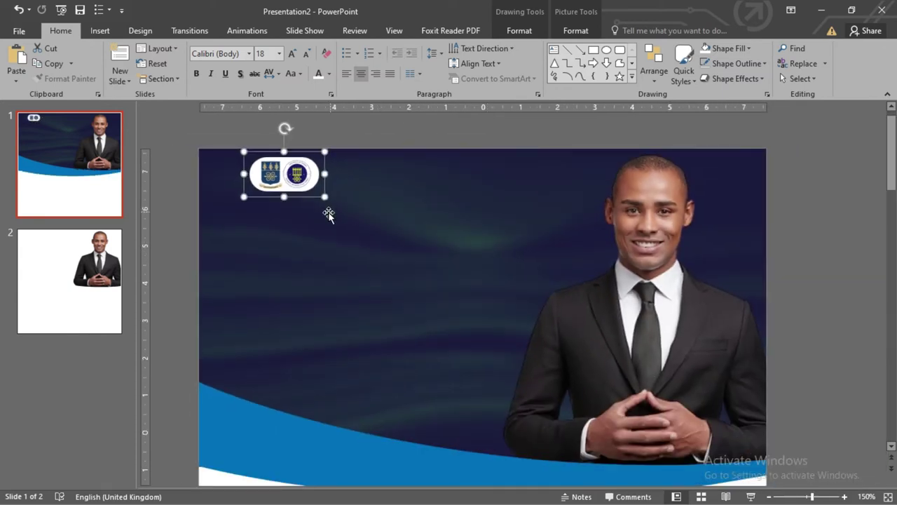
drag(303, 195, 357, 183)
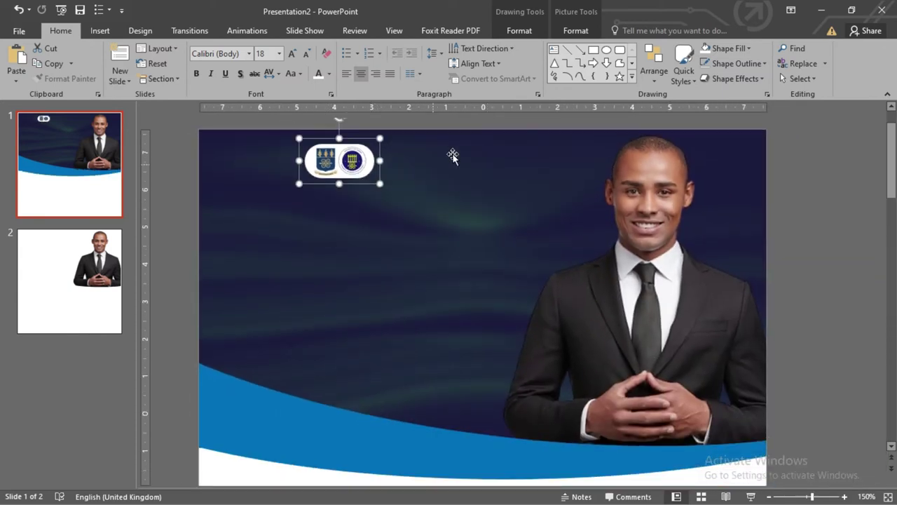
Draw a text box below the logo badge set to Bungee at size 6.
click(553, 50)
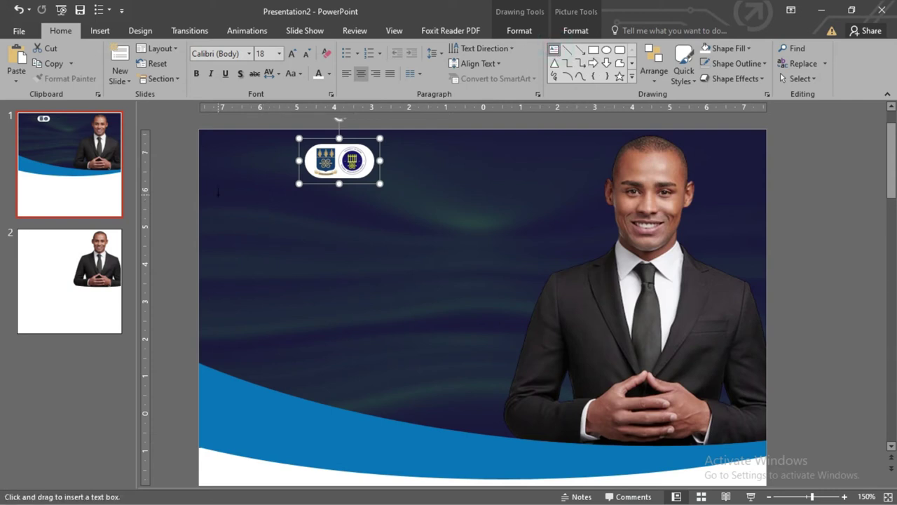
mouse_move(218, 195)
mouse_down()
mouse_move(418, 240)
mouse_move(436, 233)
mouse_up()
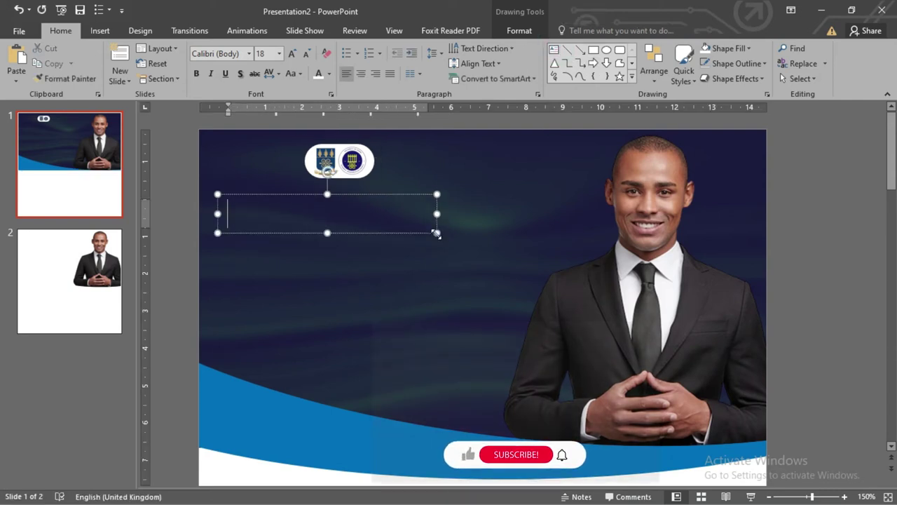
click(248, 53)
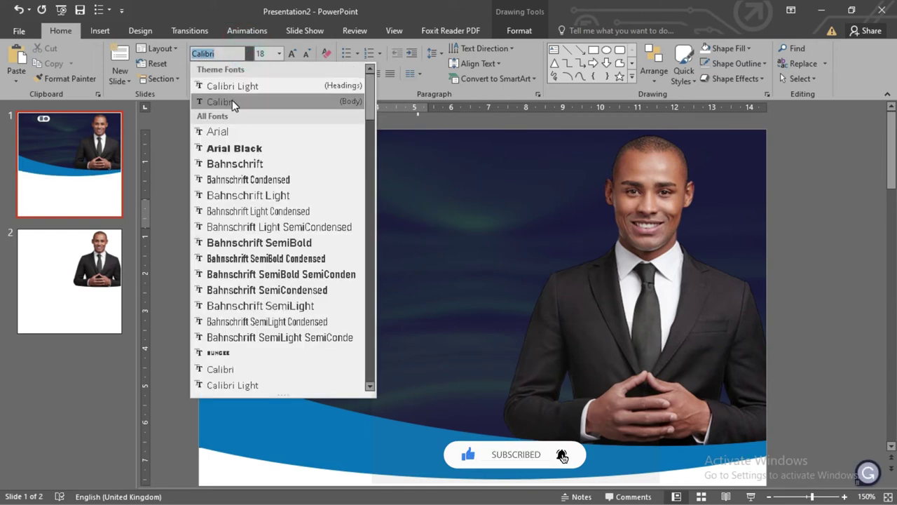
text(Bungee)
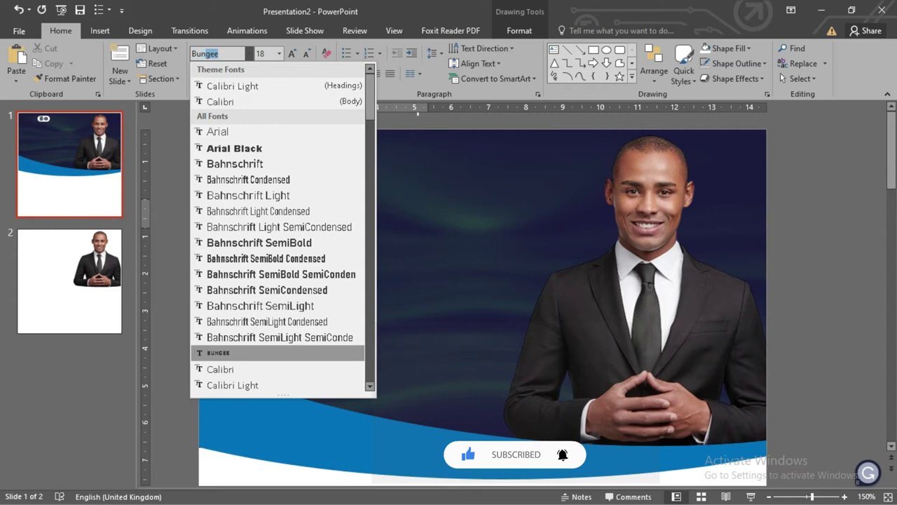
key(Return)
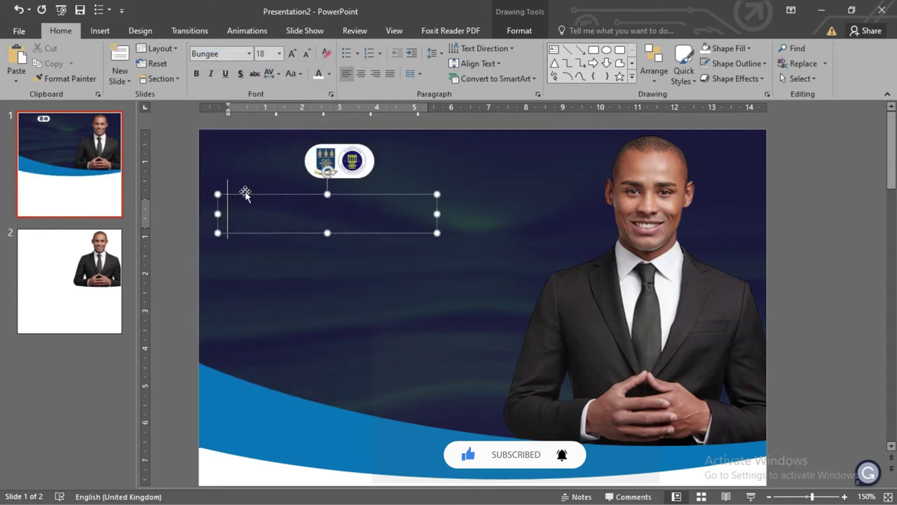
key(ctrl+shift+less)
key(ctrl+shift+less)
key(ctrl+shift+less)
key(ctrl+shift+less)
key(ctrl+shift+less)
key(ctrl+shift+less)
key(ctrl+shift+less)
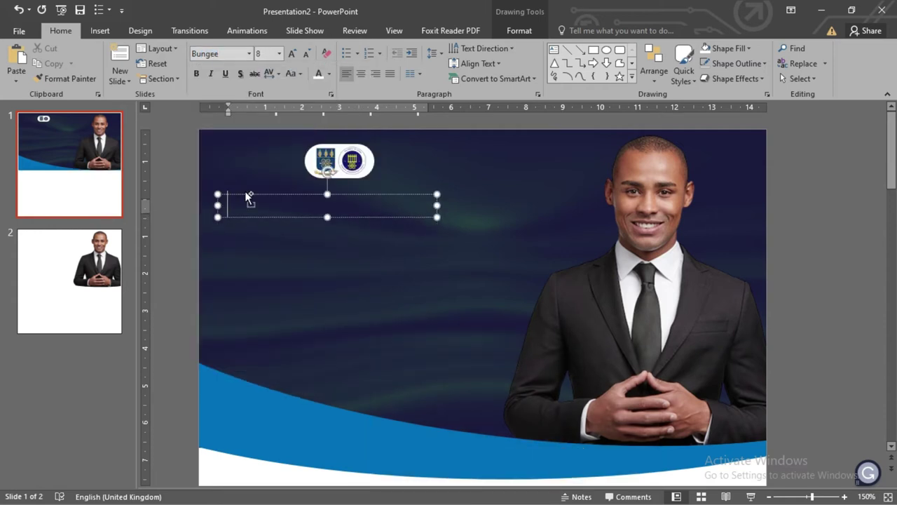
key(ctrl+shift+less)
key(ctrl+shift+less)
Paste the University of Ghana council text from clipboard history, all caps and centred.
key(super+v)
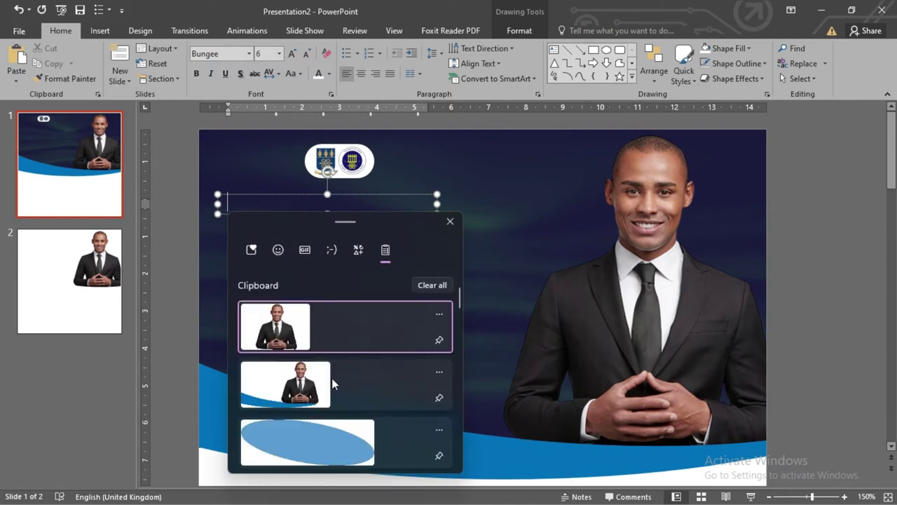
scroll(331, 378, down, 10)
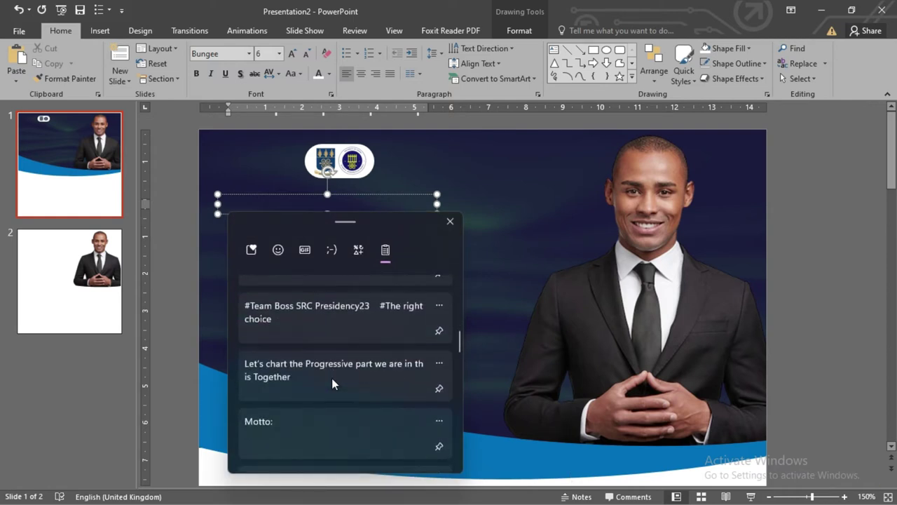
scroll(332, 377, down, 8)
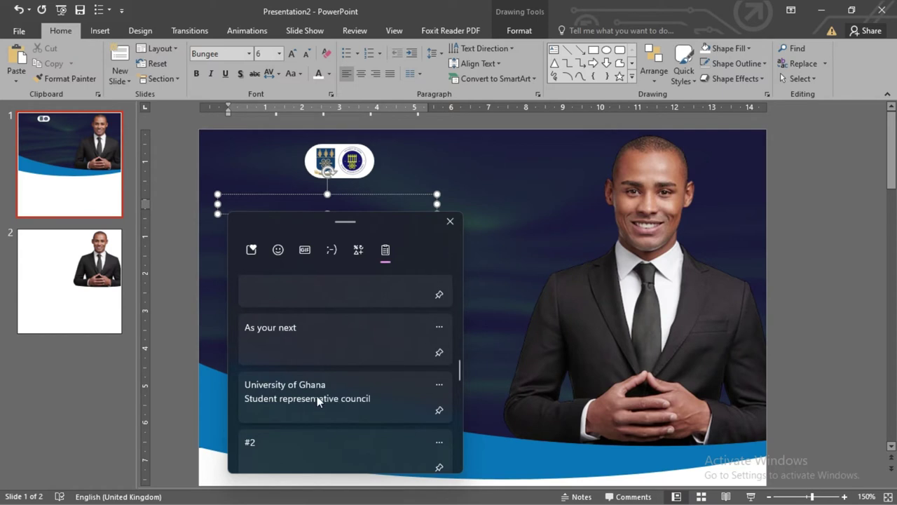
click(317, 398)
key(ctrl+a)
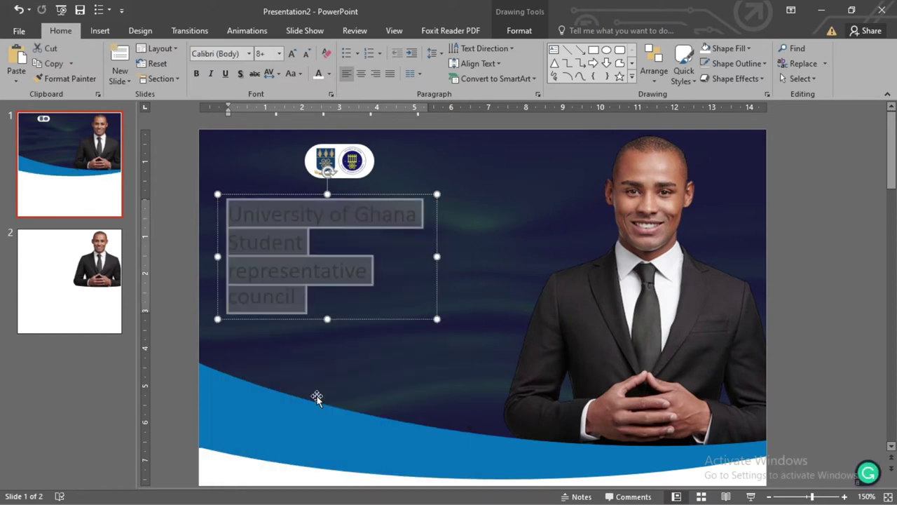
key(ctrl+shift+a)
key(ctrl+e)
Apply Bungee to the title, shrink its text, and fit the box under the badge.
click(248, 54)
click(224, 105)
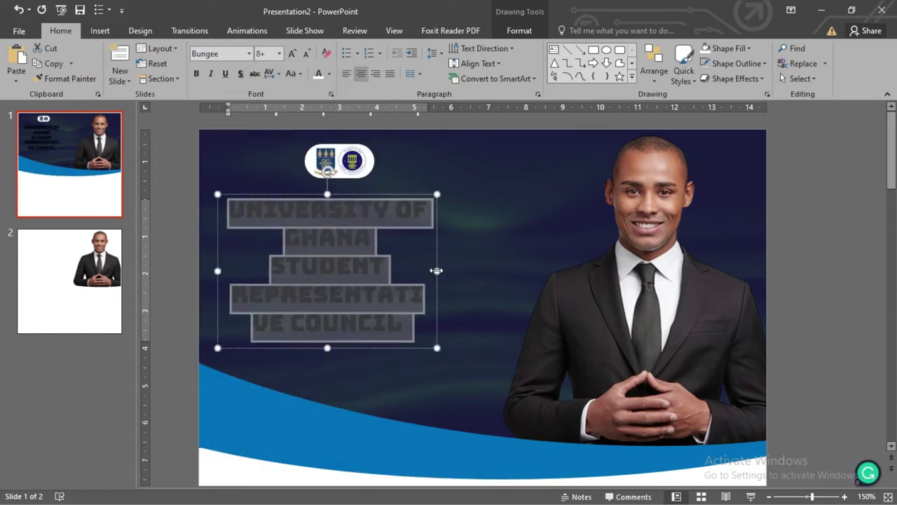
drag(437, 270, 593, 261)
key(ctrl+shift+comma)
key(ctrl+shift+comma)
drag(587, 212, 461, 214)
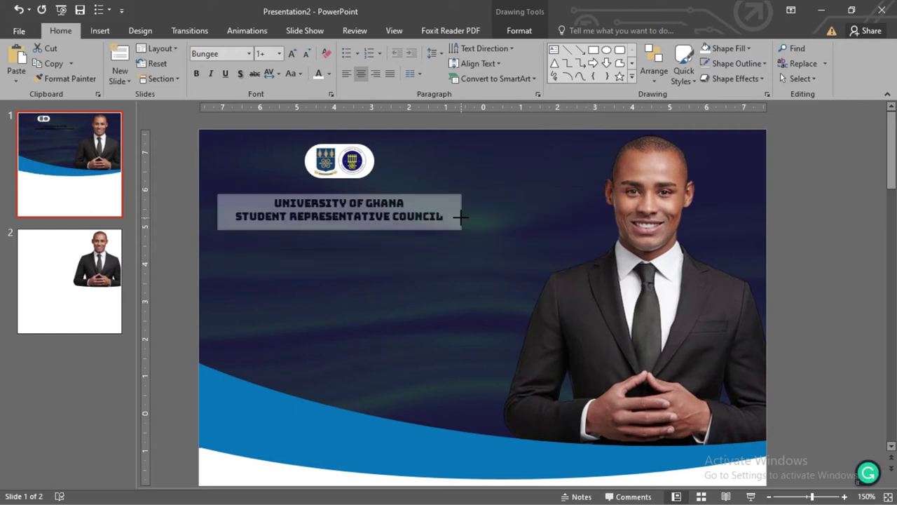
drag(371, 229, 376, 217)
click(421, 219)
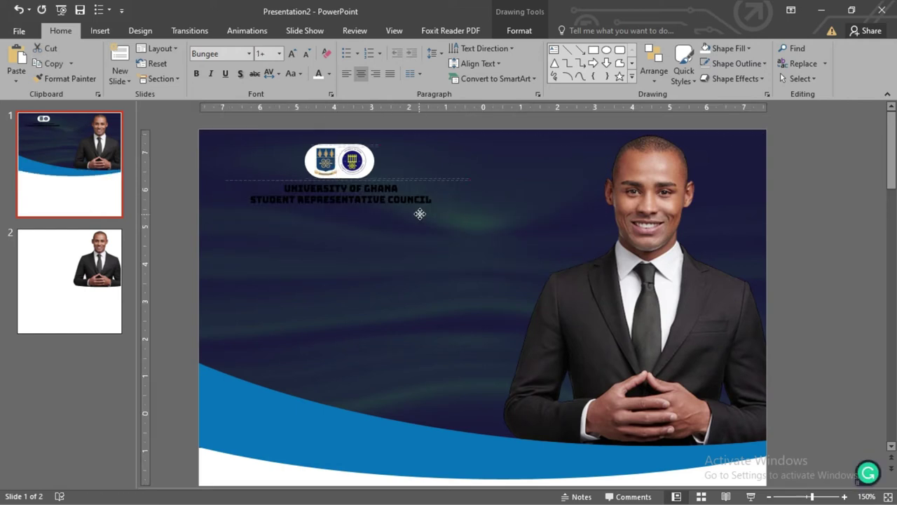
click(392, 202)
Colour the first line, UNIVERSITY OF GHANA, white.
click(282, 187)
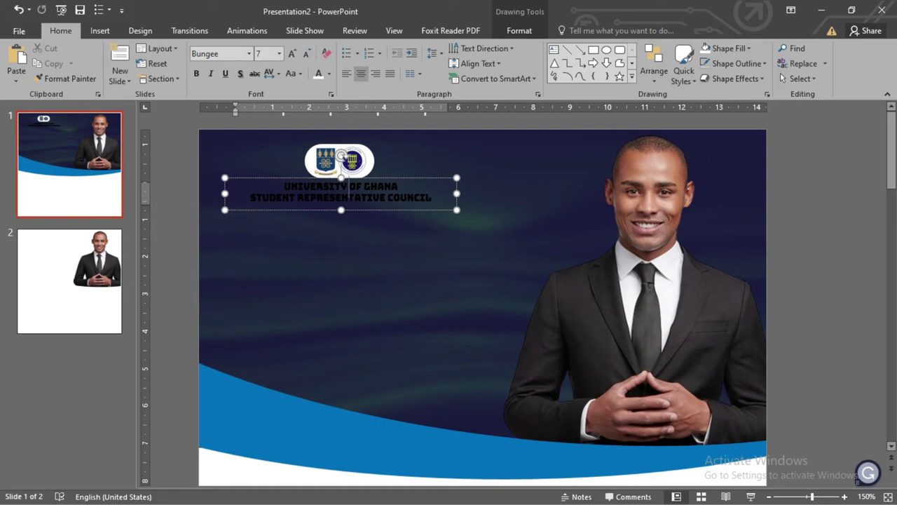
drag(283, 188, 401, 188)
click(519, 30)
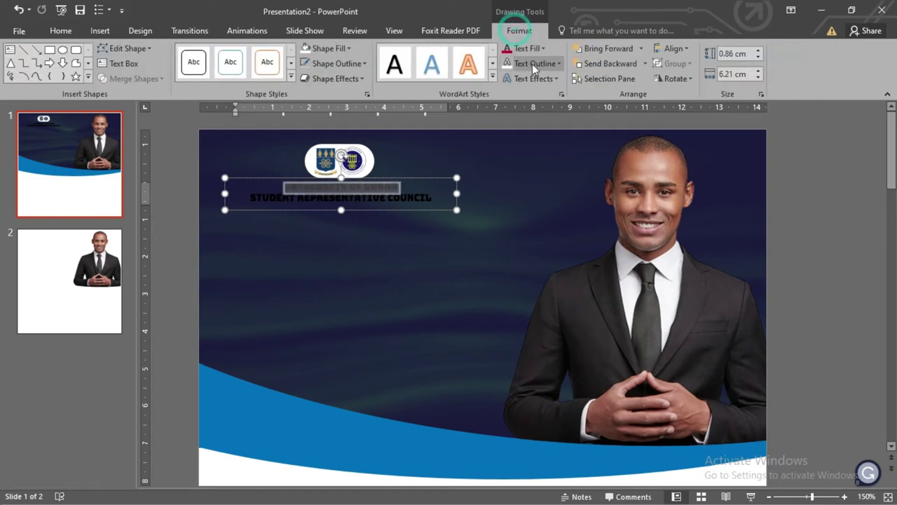
click(523, 48)
click(509, 73)
Colour the second line, STUDENT REPRESENTATIVE COUNCIL, gold.
click(254, 198)
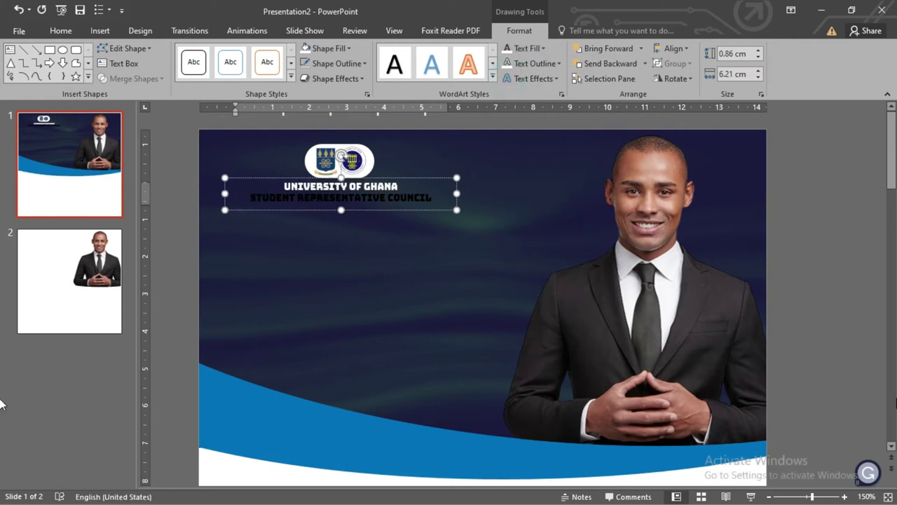
drag(254, 199, 436, 199)
click(542, 48)
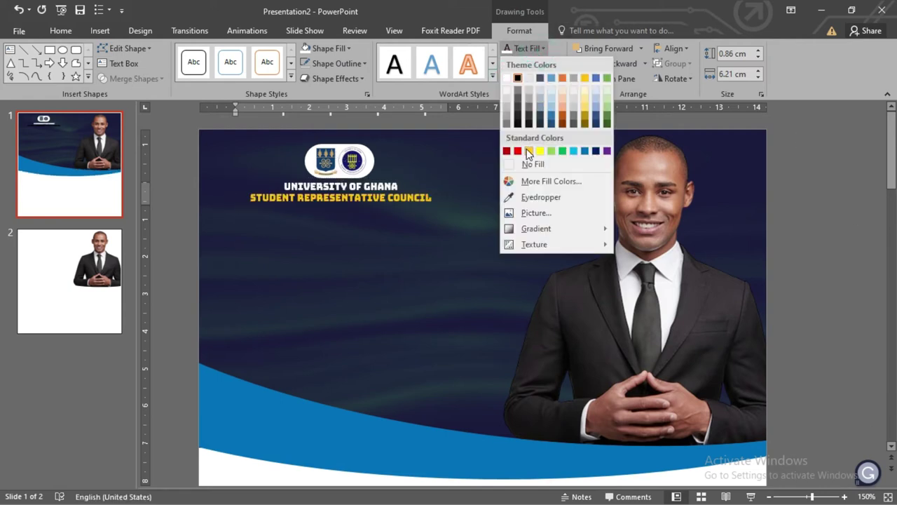
click(528, 151)
click(377, 220)
Group the title text box with the logo badge.
click(379, 209)
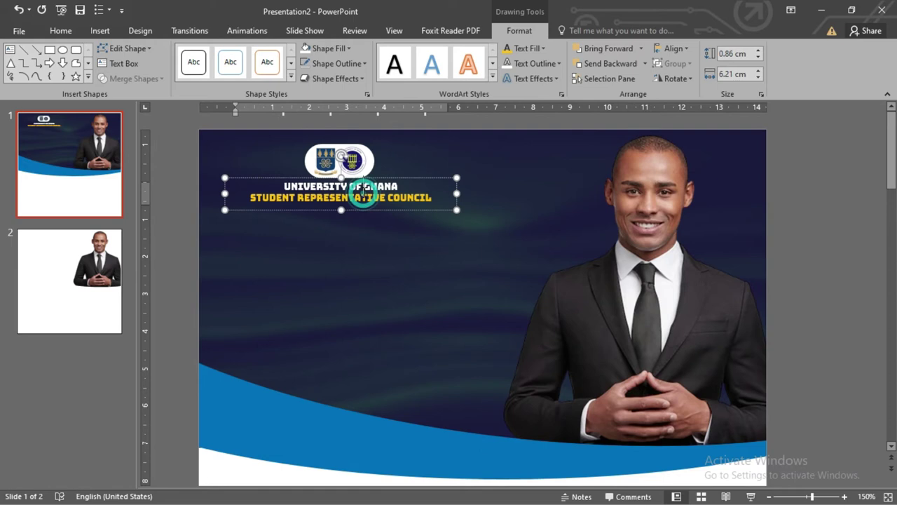
shift+click(367, 160)
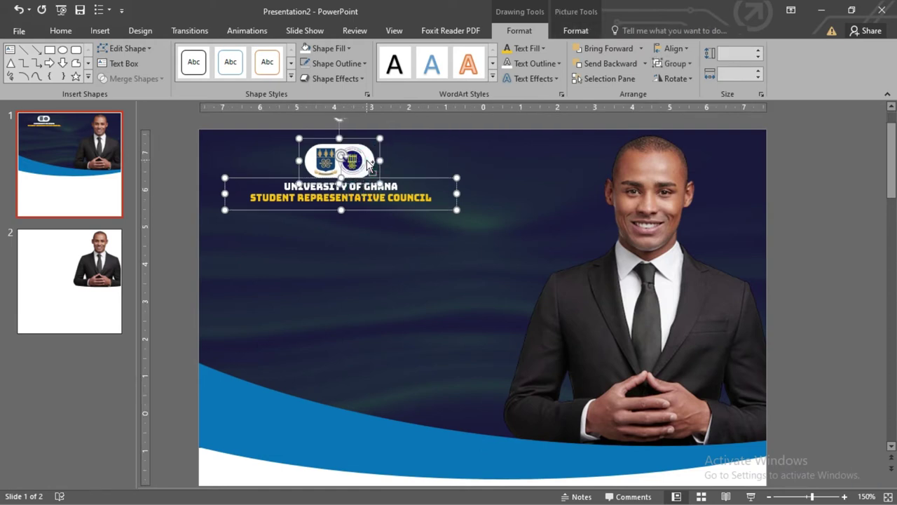
right_click(367, 162)
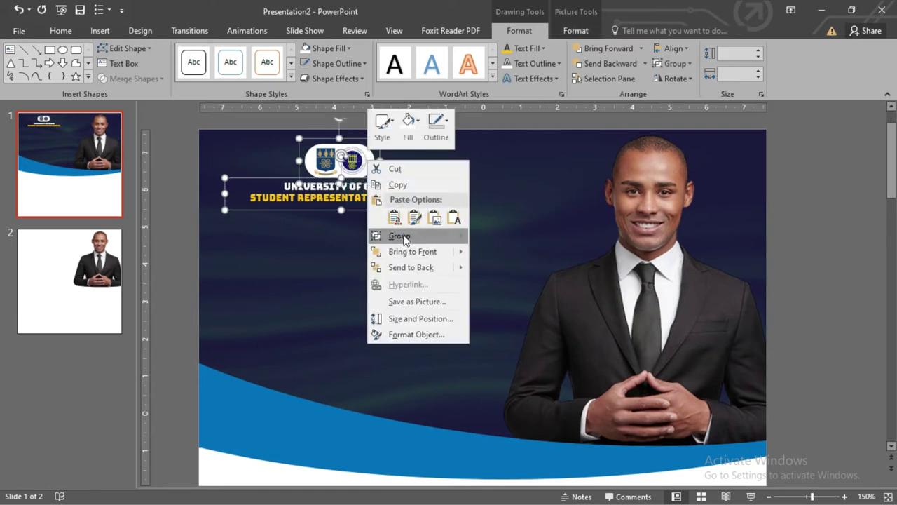
mouse_move(405, 239)
click(499, 236)
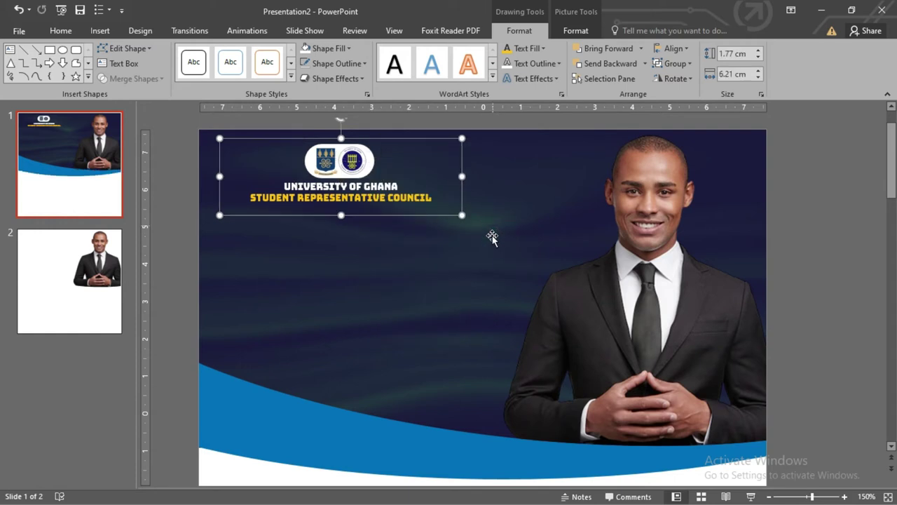
click(411, 241)
click(808, 114)
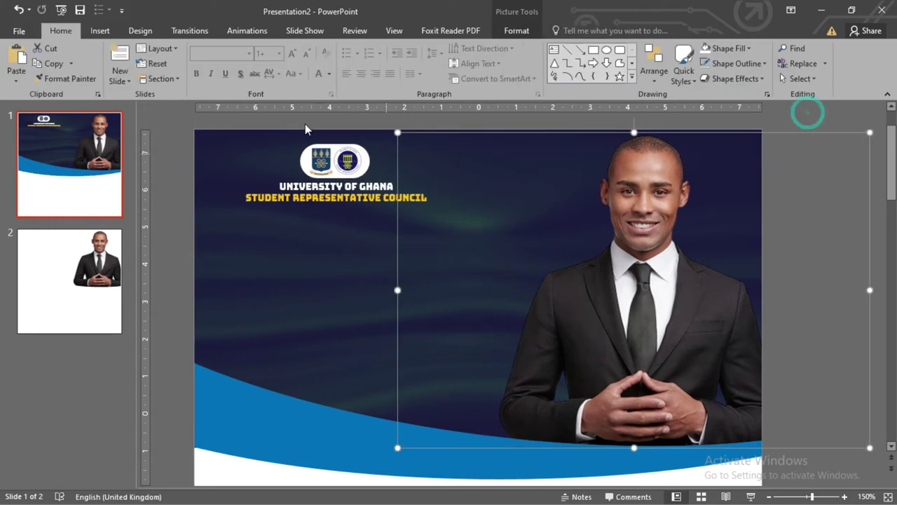
Insert the check-and-cross sticker and size it to 4.34 cm square near the council title.
click(99, 30)
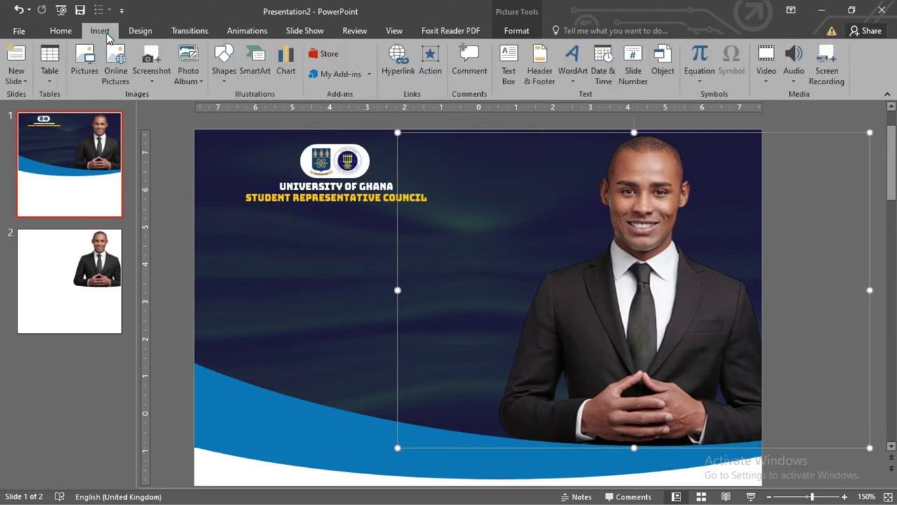
click(85, 69)
double_click(394, 105)
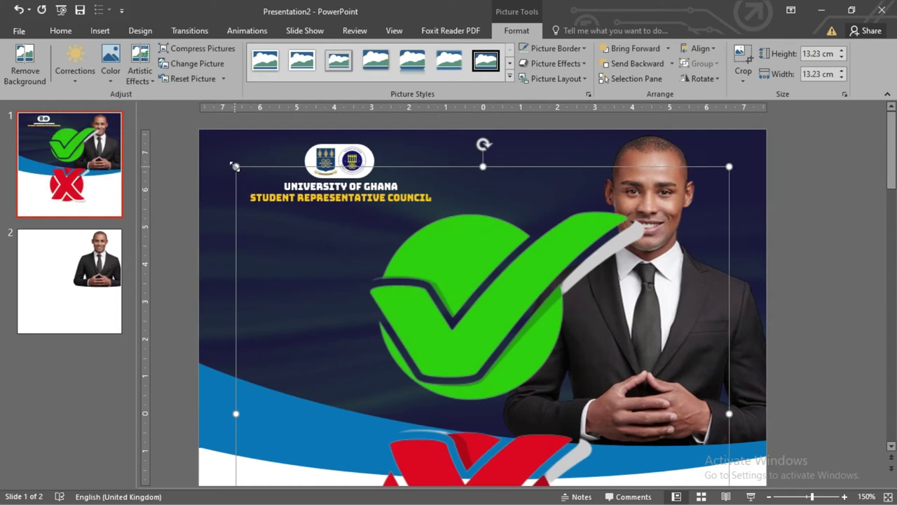
drag(235, 165, 381, 310)
drag(560, 392, 380, 202)
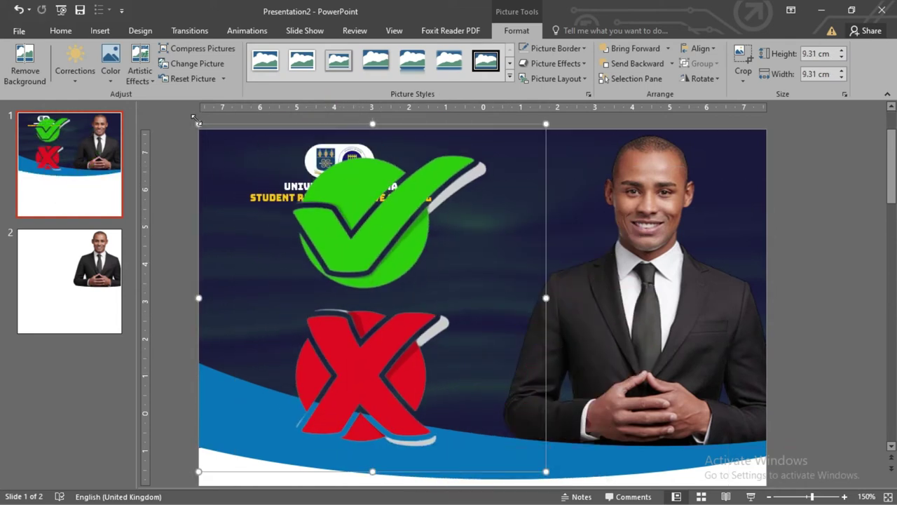
drag(200, 120, 384, 309)
drag(451, 405, 378, 309)
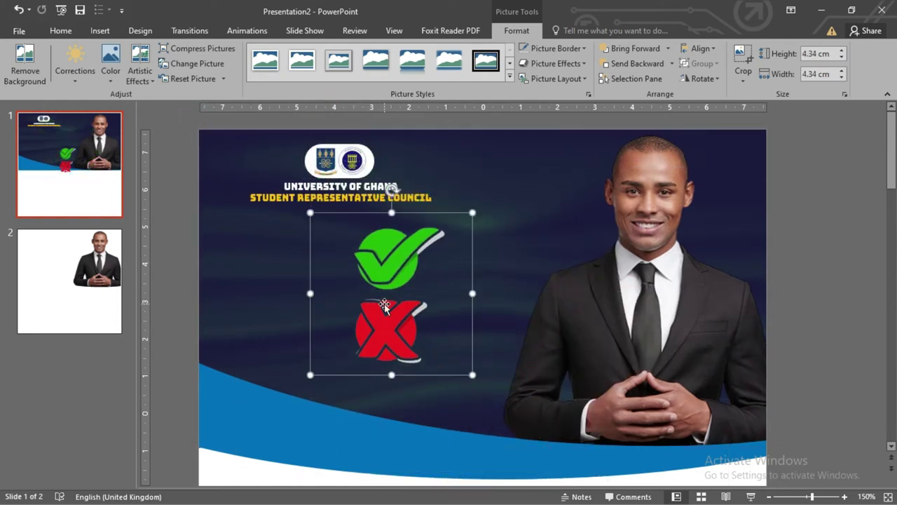
Crop the sticker down to just the green check mark and shrink it slightly.
click(741, 55)
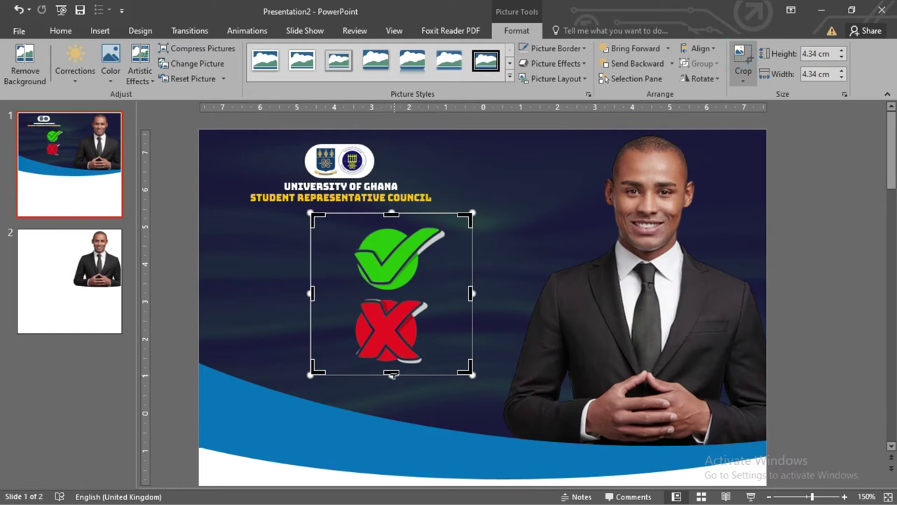
drag(393, 375, 393, 291)
drag(473, 251, 446, 251)
drag(310, 252, 354, 251)
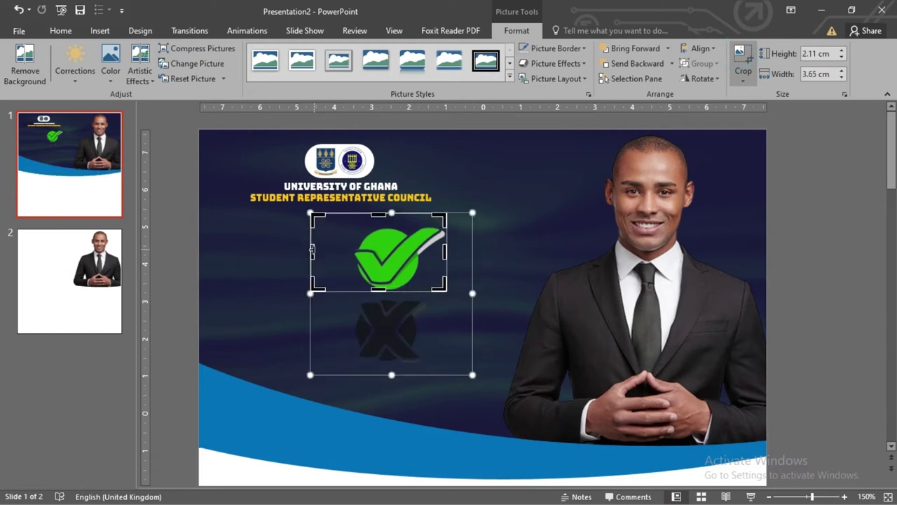
click(743, 56)
drag(406, 241, 371, 240)
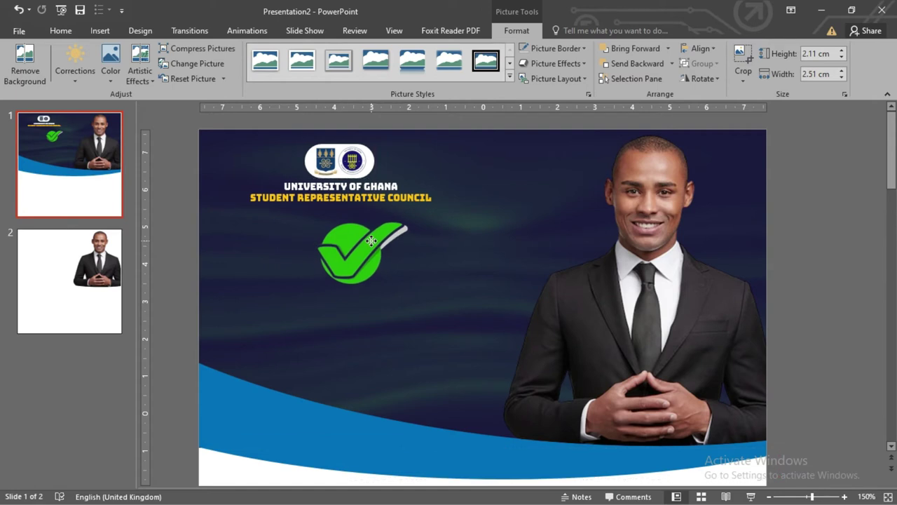
drag(411, 208, 403, 211)
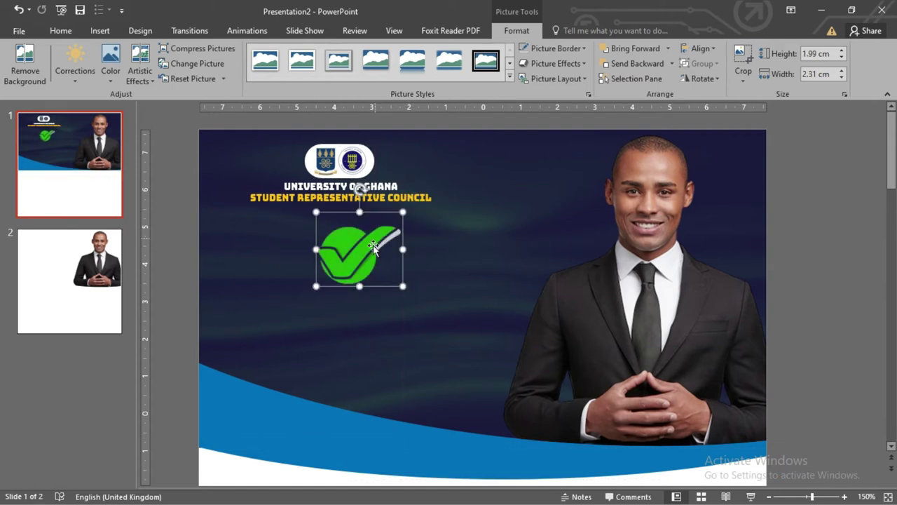
click(186, 133)
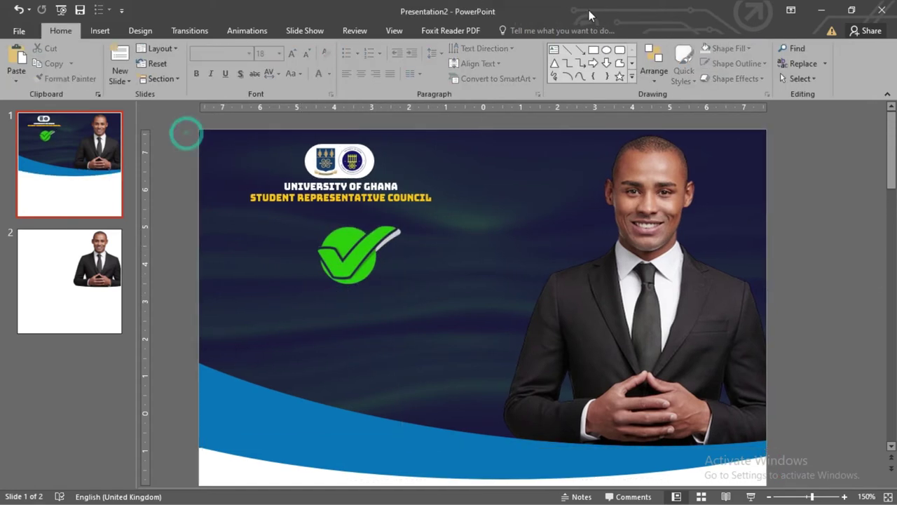
Add a Nosifer text box reading OTE beside the check mark.
click(554, 50)
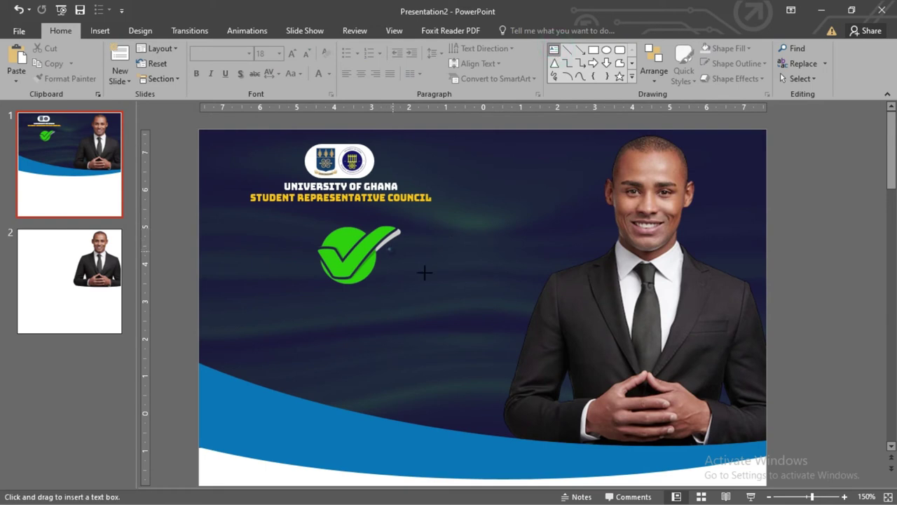
drag(389, 248, 485, 291)
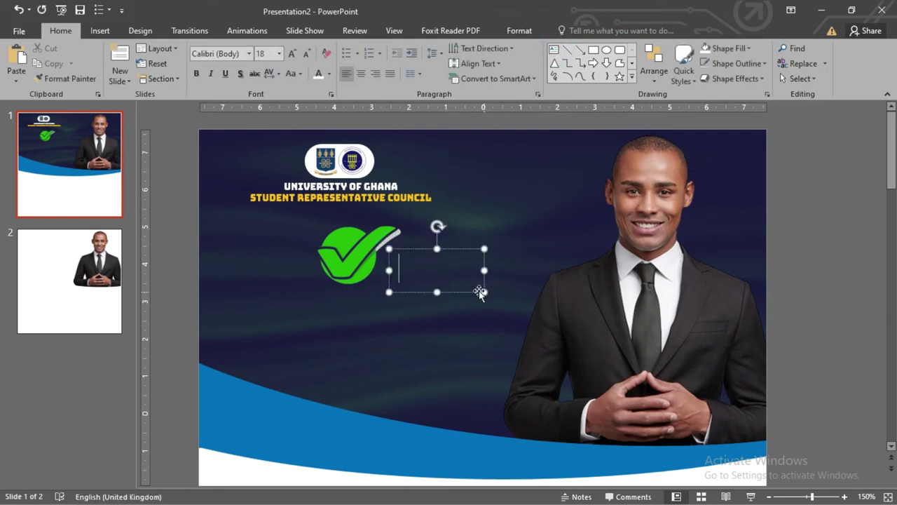
click(248, 53)
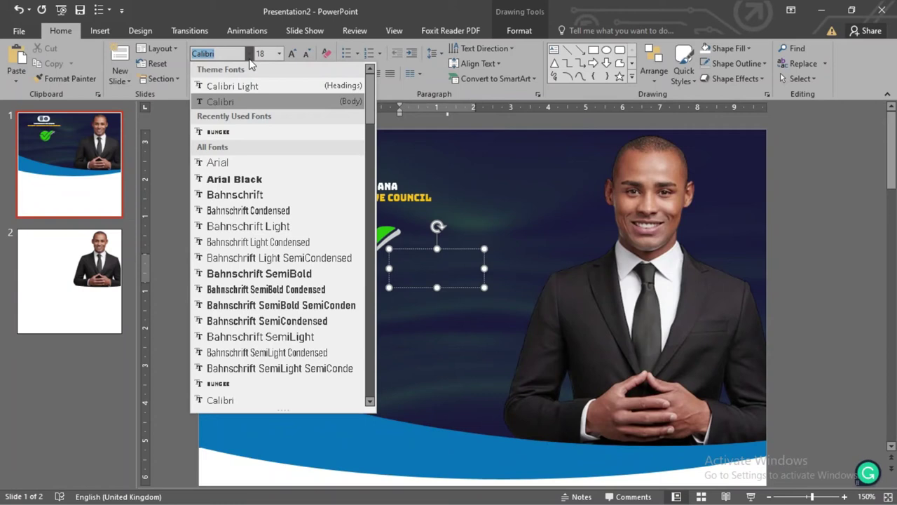
text(Nosifer)
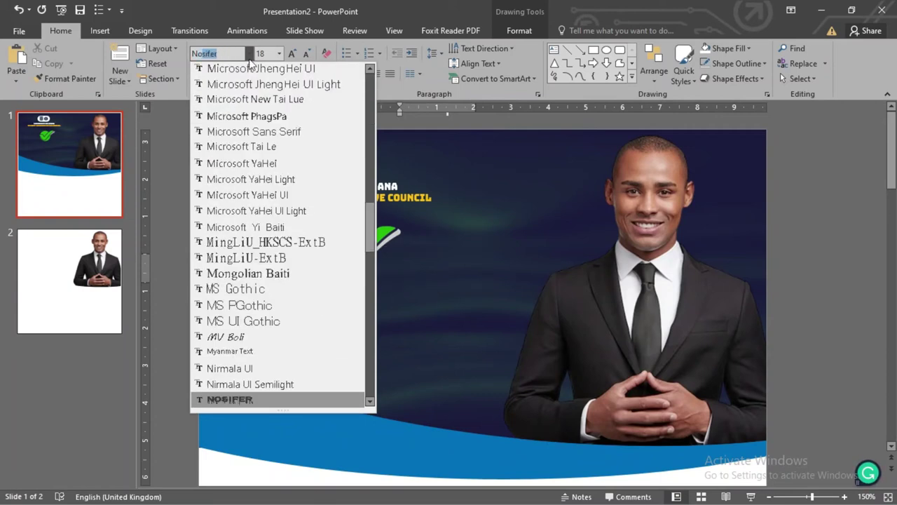
key(Return)
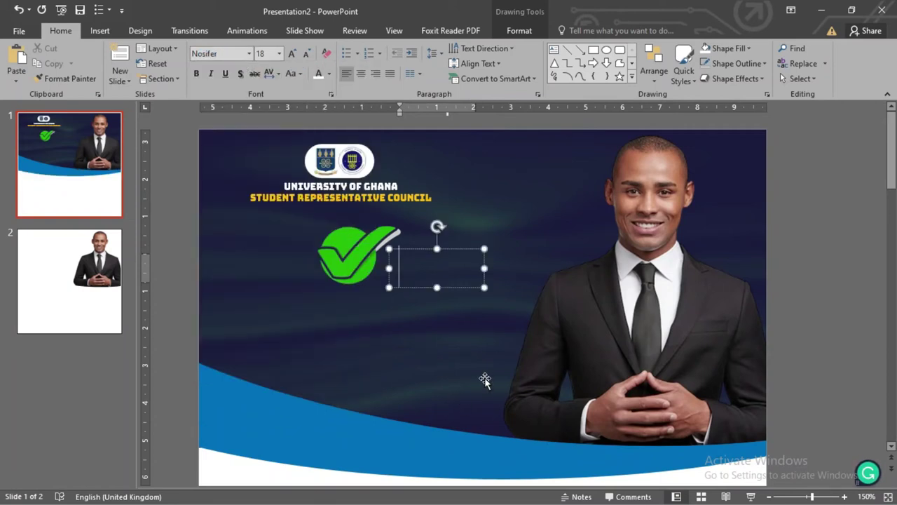
text(OTE)
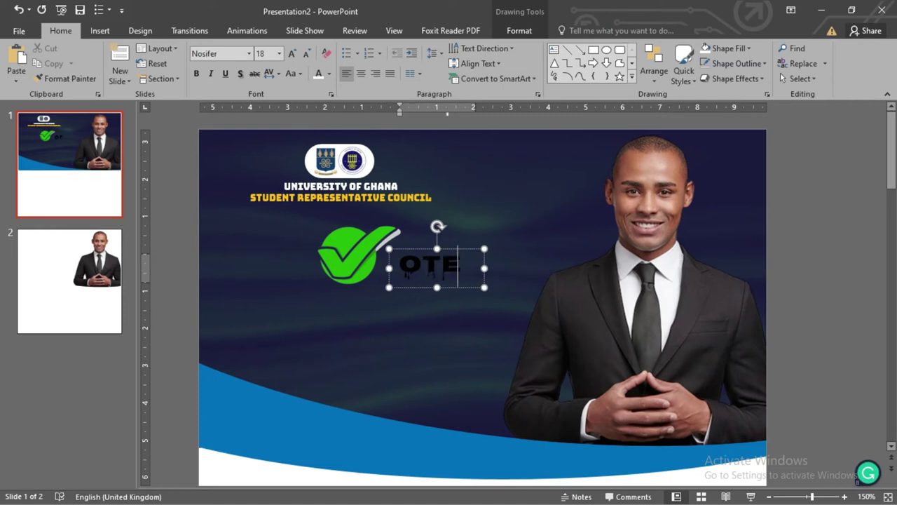
Colour OTE with the check mark's green via eyedropper and give it a white outline.
key(ctrl+a)
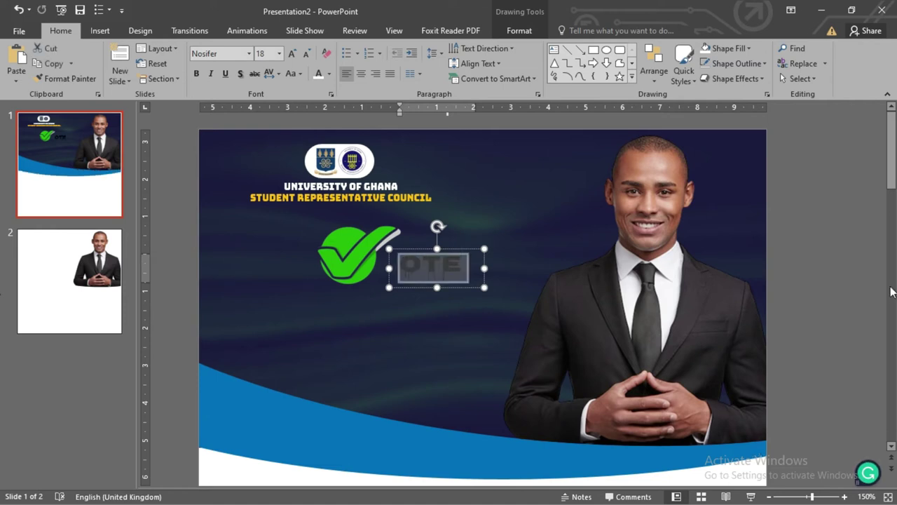
click(525, 29)
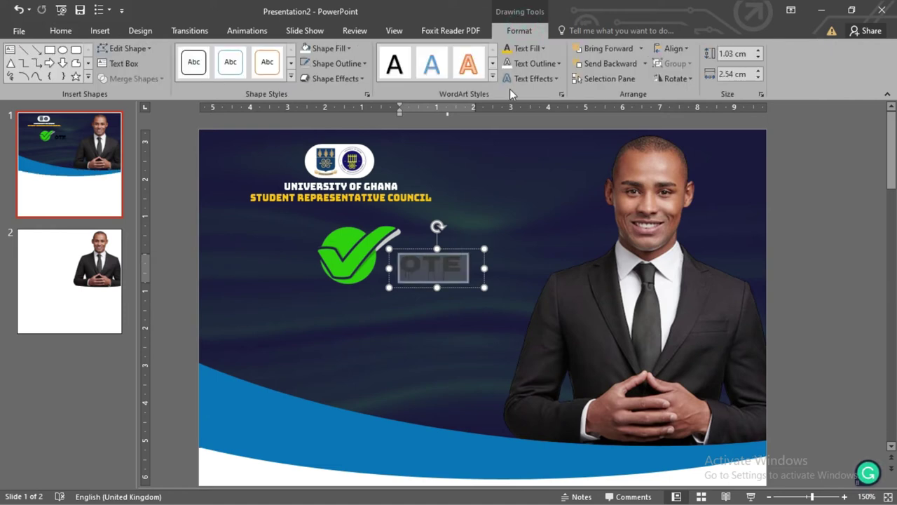
click(541, 45)
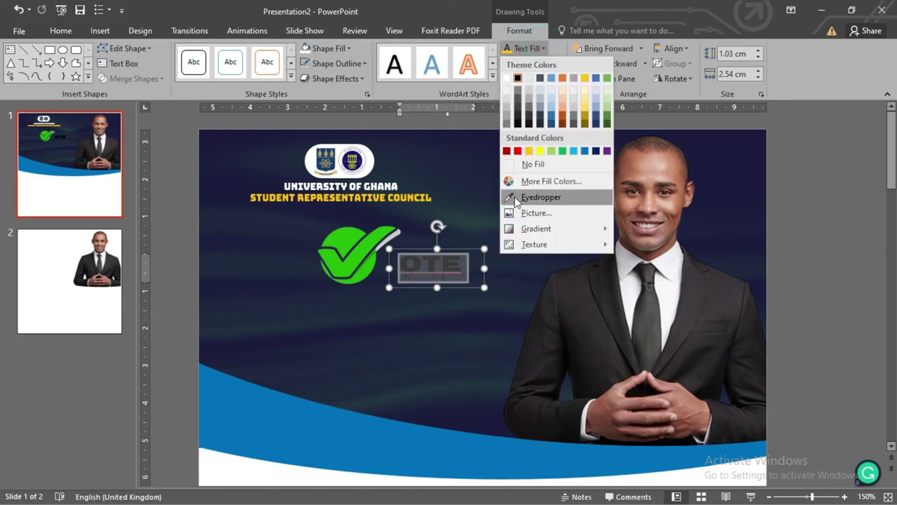
click(544, 195)
click(377, 237)
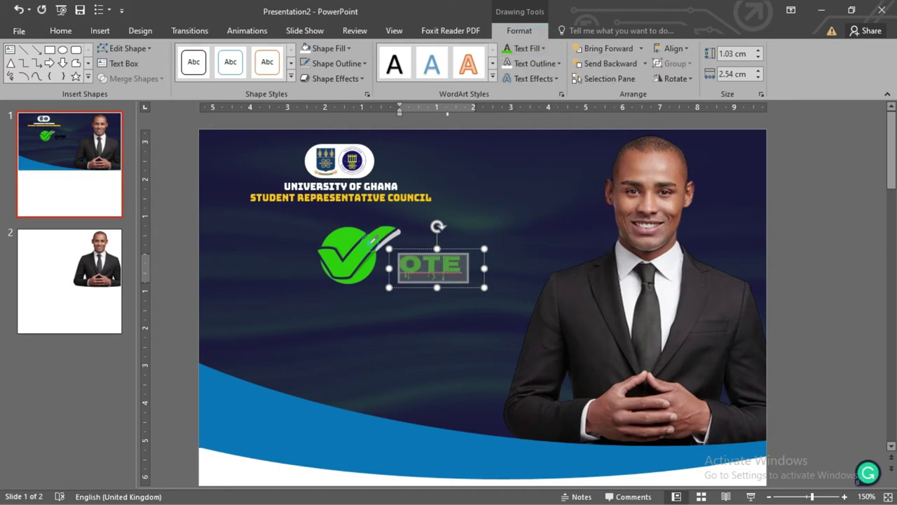
click(527, 64)
click(508, 98)
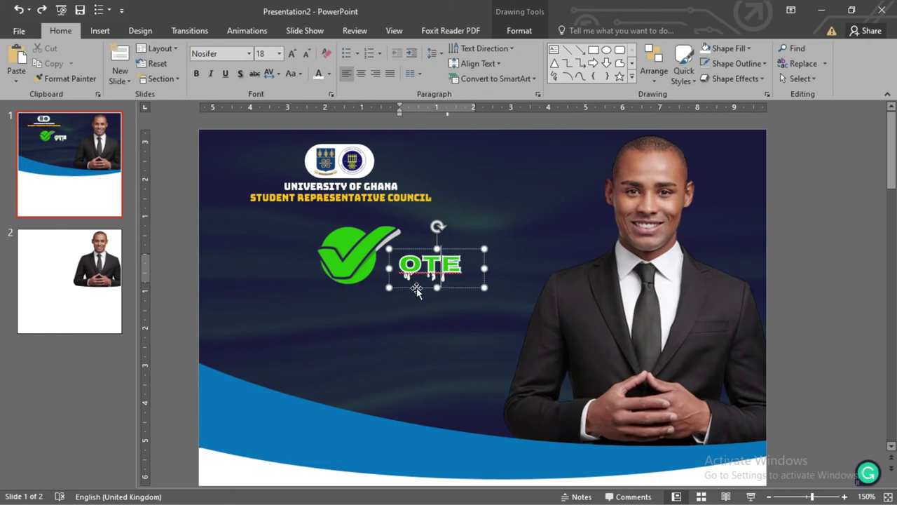
Move OTE against the check mark so the slide reads VOTE.
drag(416, 291, 395, 272)
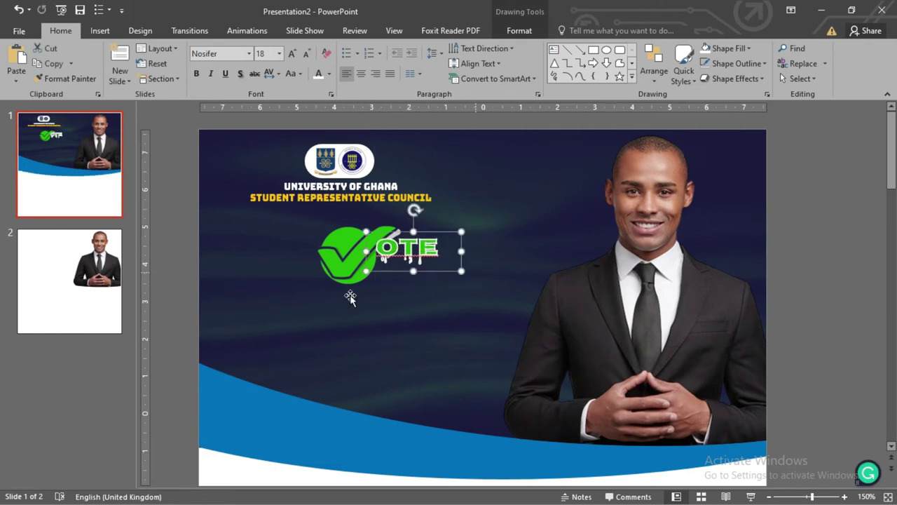
right_click(421, 253)
click(188, 265)
click(184, 263)
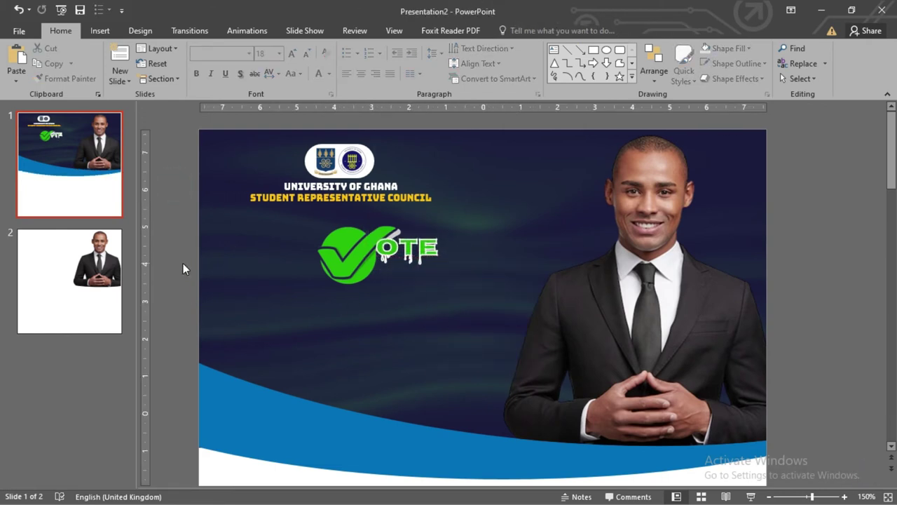
Add the word FOR in Nosifer directly beneath VOTE.
click(553, 49)
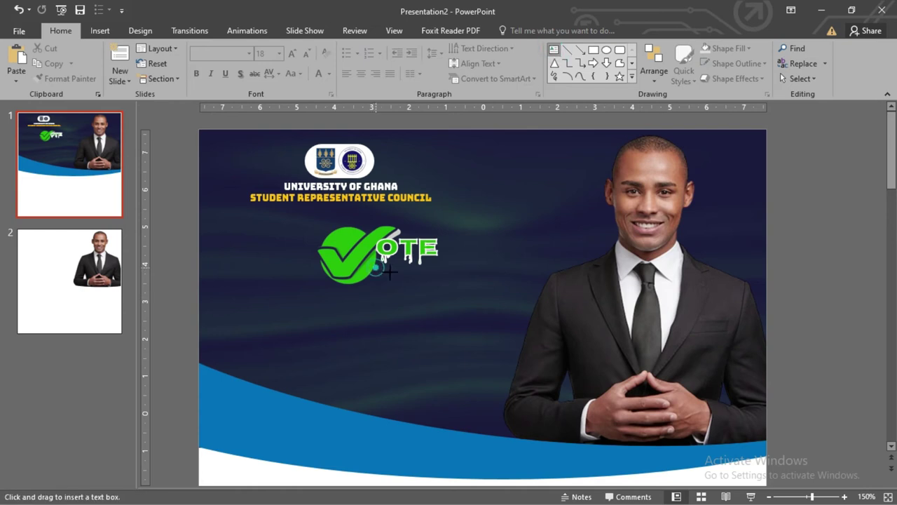
drag(375, 270, 438, 288)
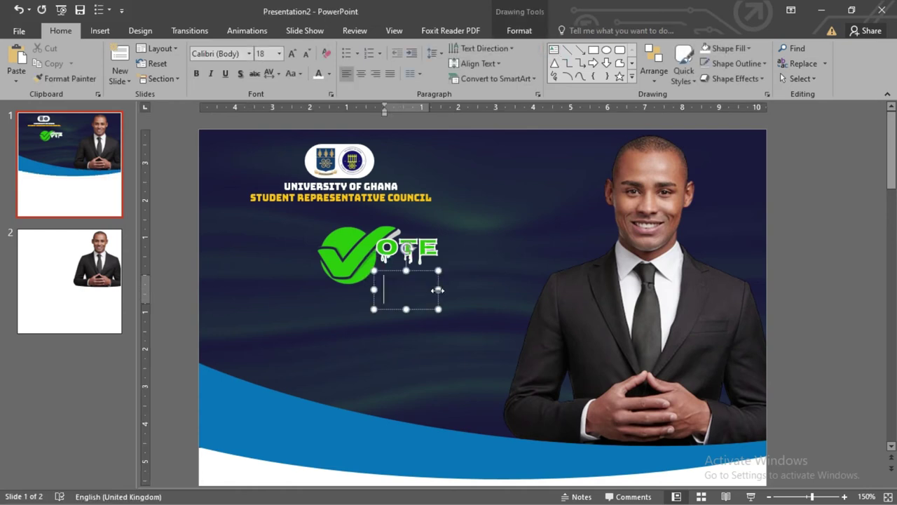
text(for)
key(ctrl+a)
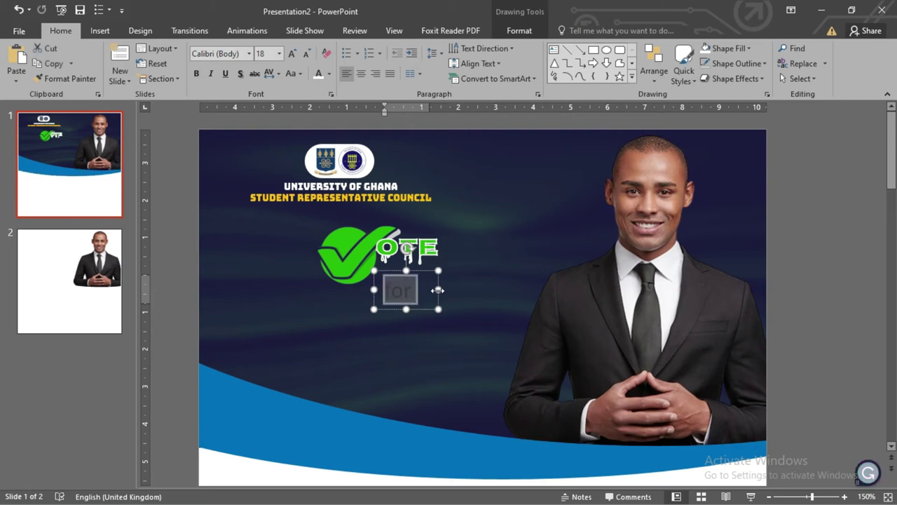
click(248, 53)
click(227, 128)
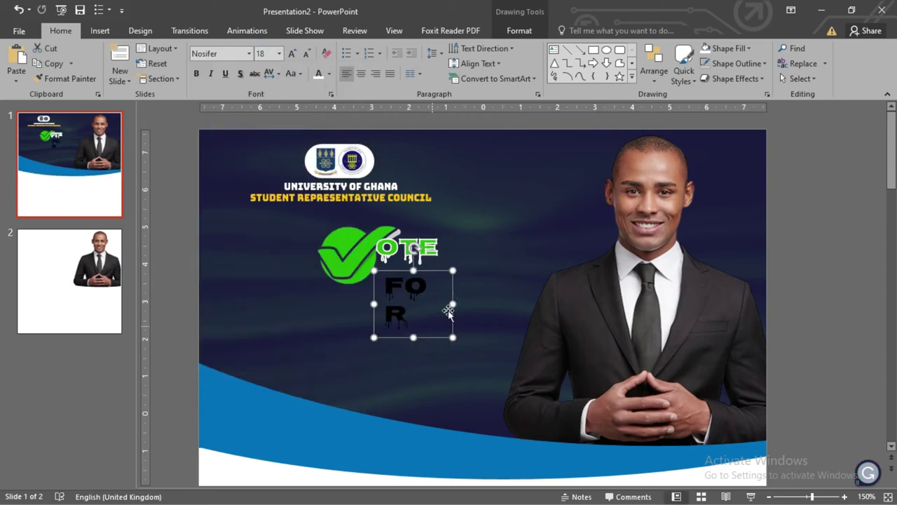
drag(430, 313, 423, 302)
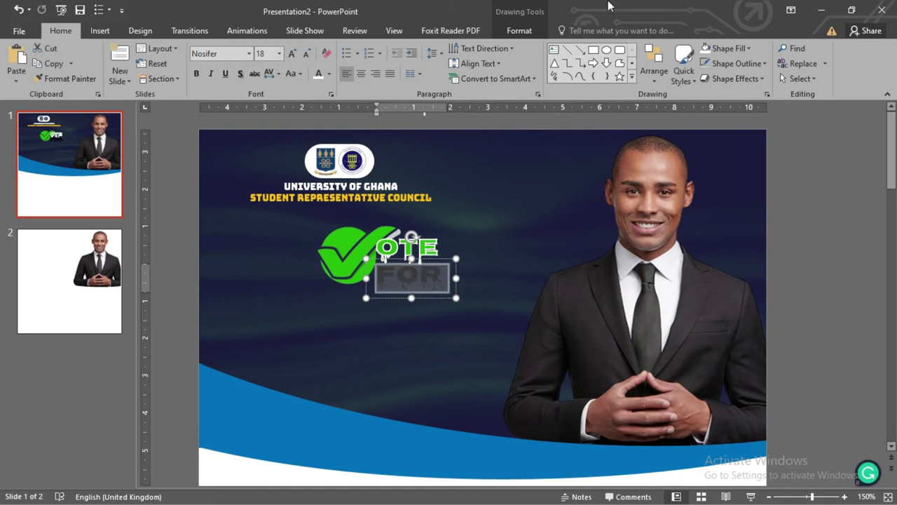
click(519, 30)
click(543, 48)
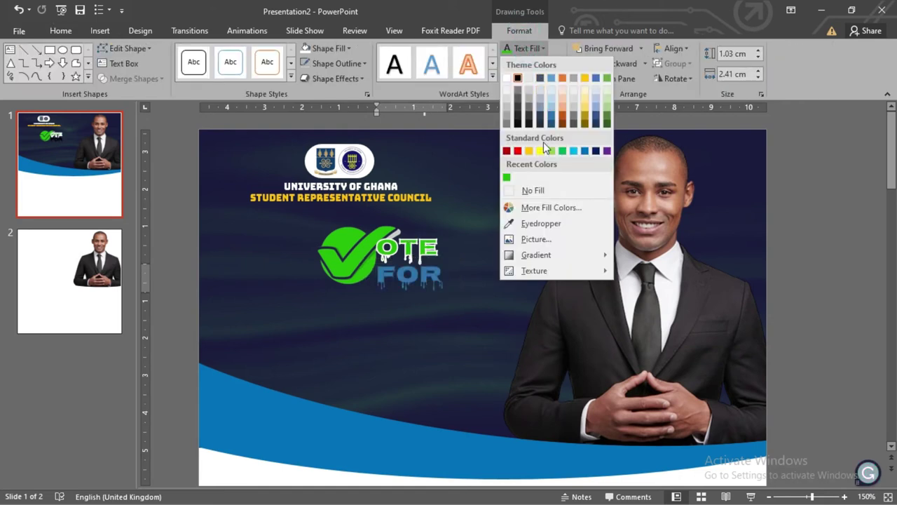
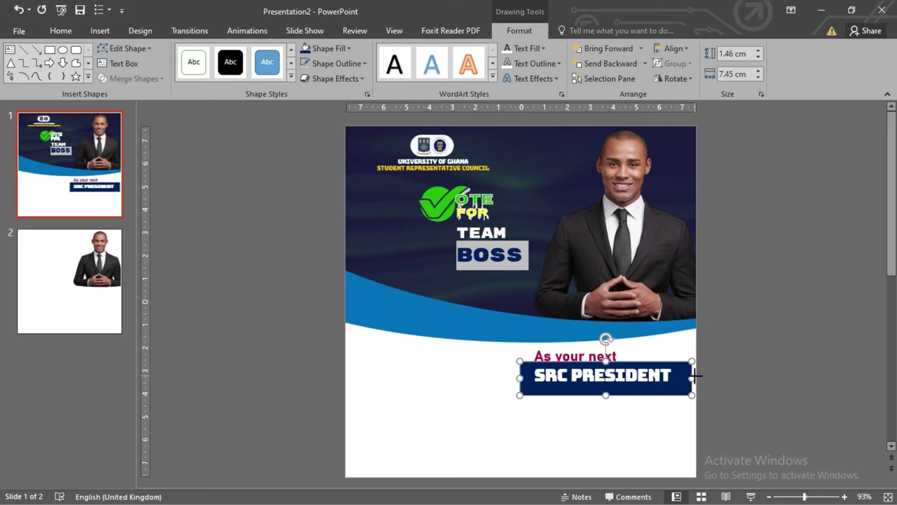
Narrow the SRC PRESIDENT banner slightly from both its left and right sides.
scroll(605, 391, up, 5)
drag(482, 311, 502, 314)
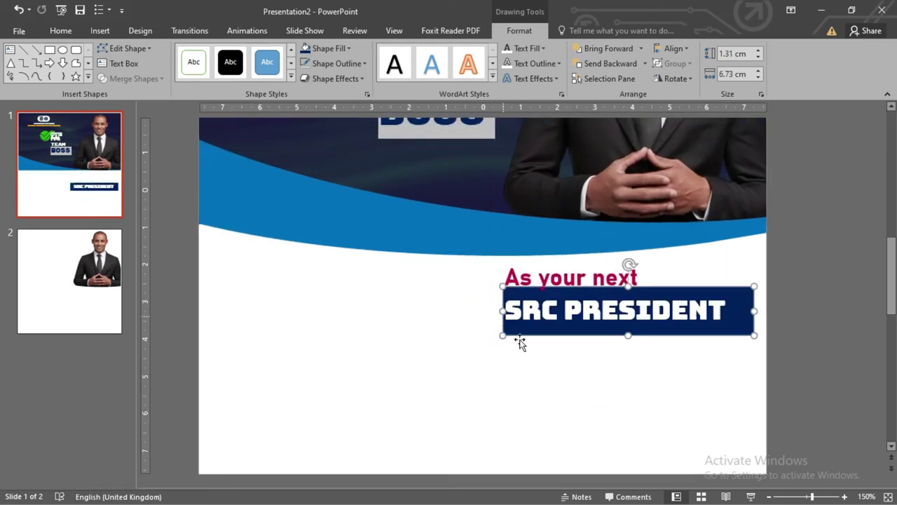
drag(755, 311, 745, 310)
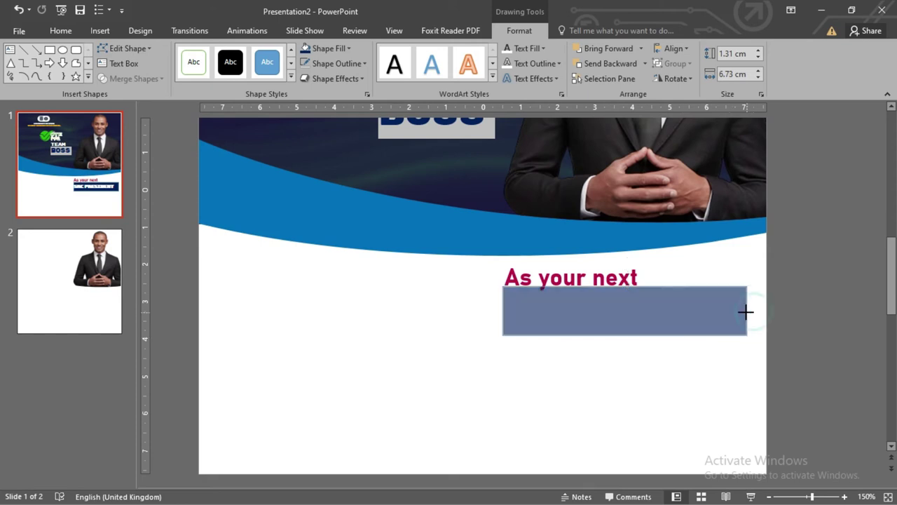
scroll(675, 439, down, 3)
click(839, 366)
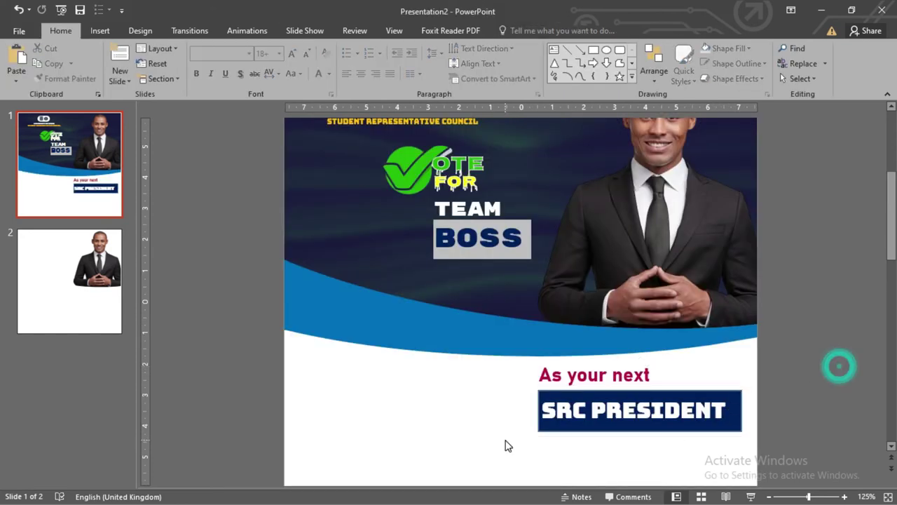
scroll(506, 445, down, 3)
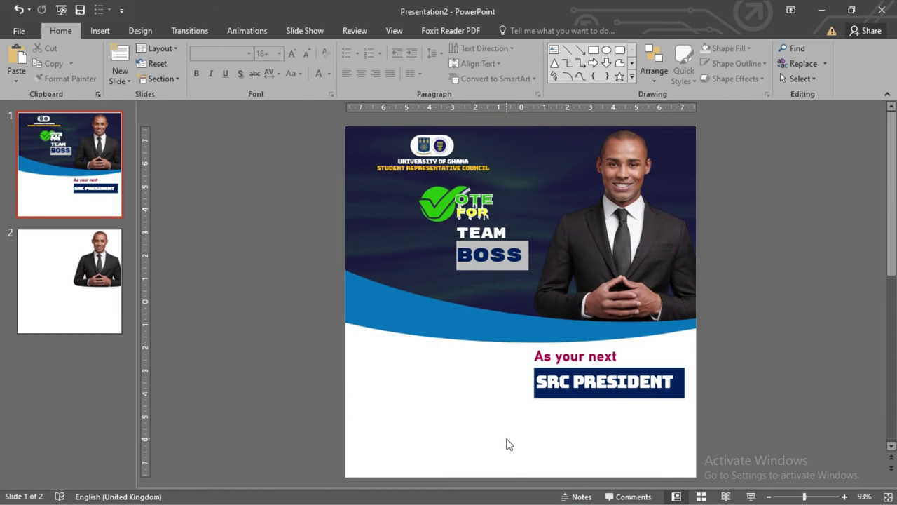
Add a bold 12 pt 'HOPEFUL 23'' text box under the banner's right end.
click(555, 49)
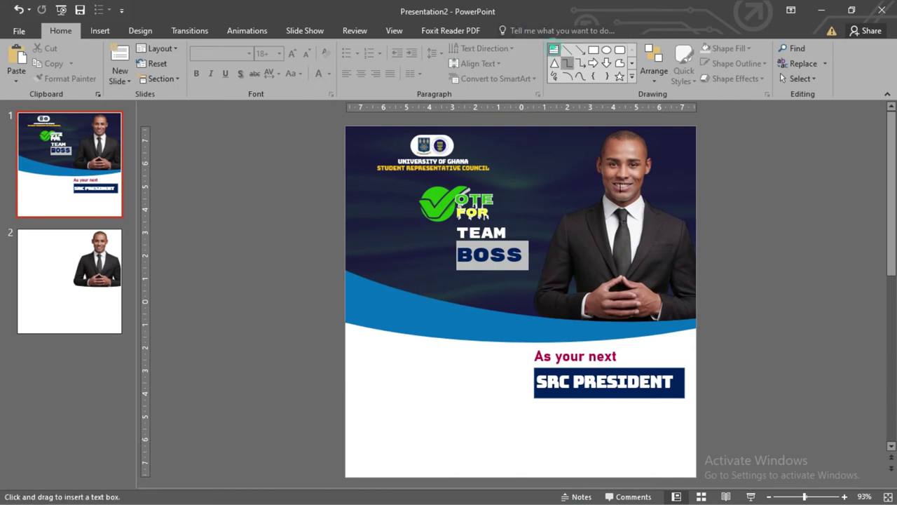
drag(593, 402, 690, 416)
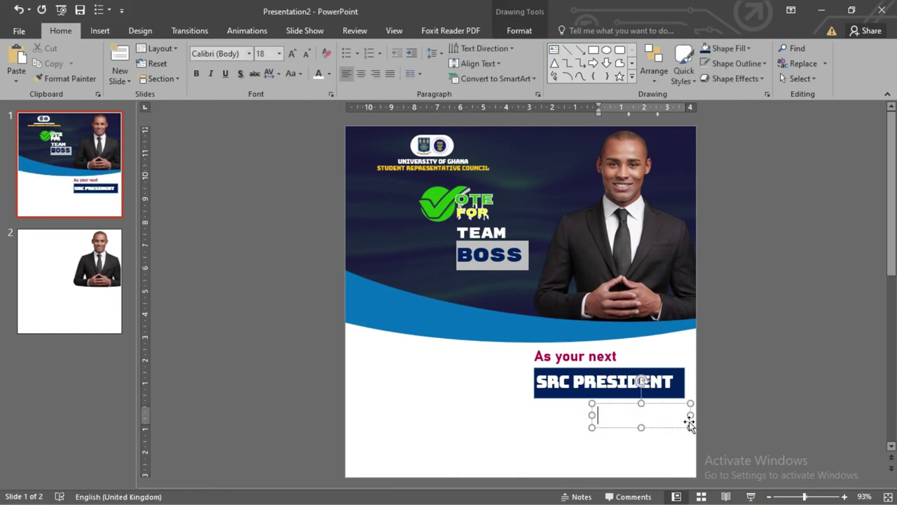
text(HOPEFUL 23')
key(ctrl+a)
key(ctrl+b)
key(ctrl+shift+comma)
key(ctrl+shift+comma)
key(ctrl+shift+comma)
click(686, 414)
drag(686, 414, 663, 414)
Colour the HOPEFUL 23' text maroon.
click(519, 32)
click(529, 48)
click(514, 180)
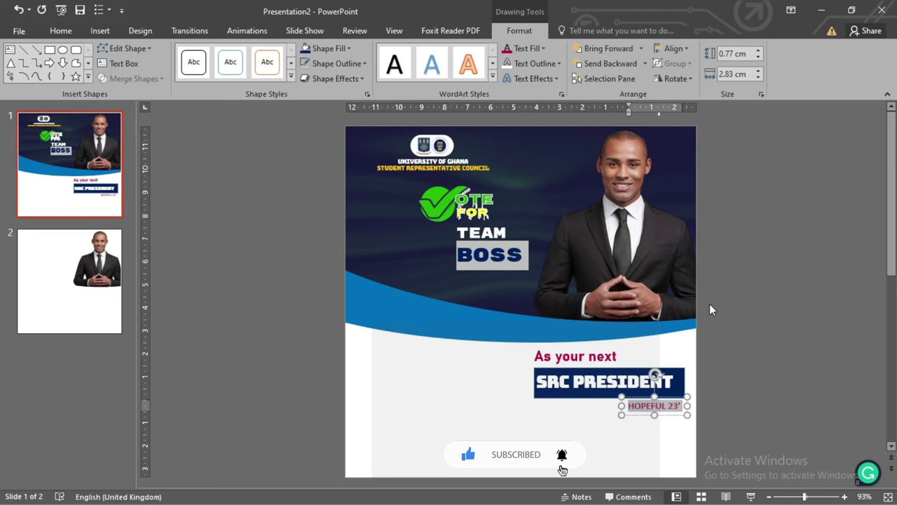
click(737, 462)
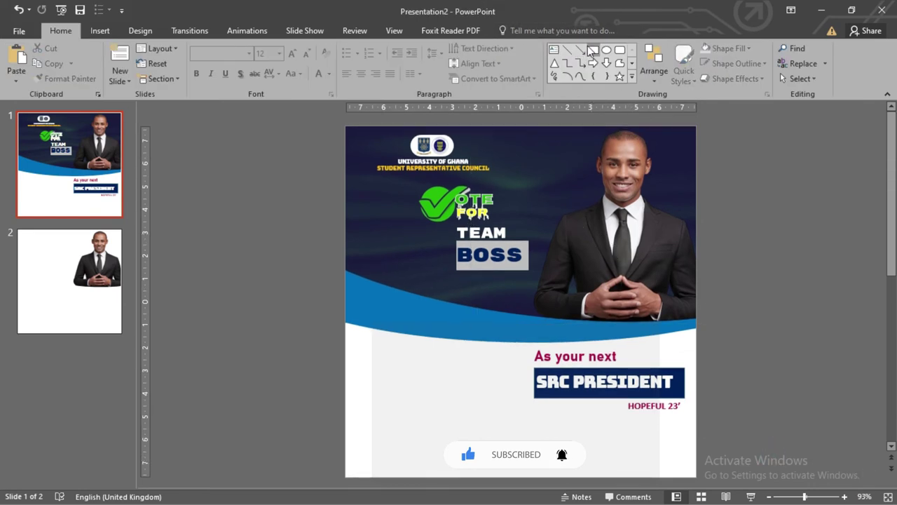
Add a centred 'Motto' heading in Sacramento font below HOPEFUL 23'.
click(554, 51)
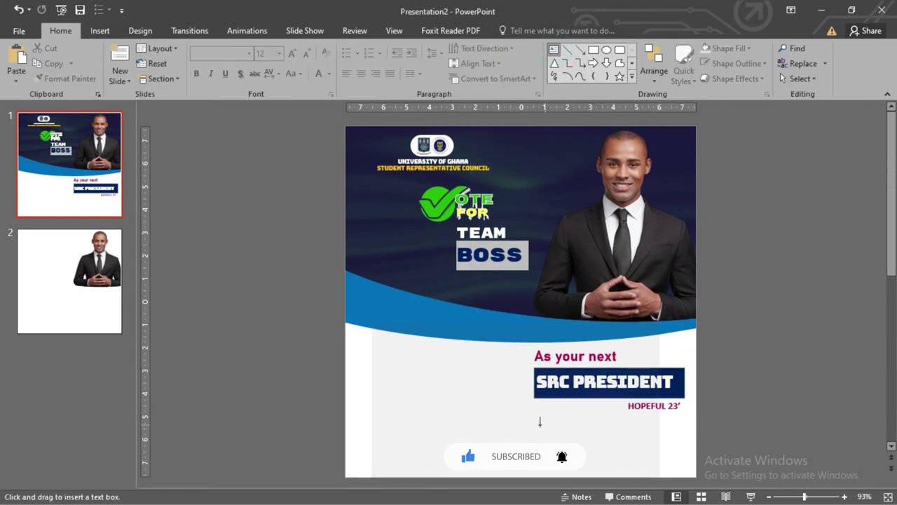
drag(521, 421, 634, 432)
text(MOTTO)
key(shift+Left)
key(shift+Left)
key(shift+Left)
key(shift+Left)
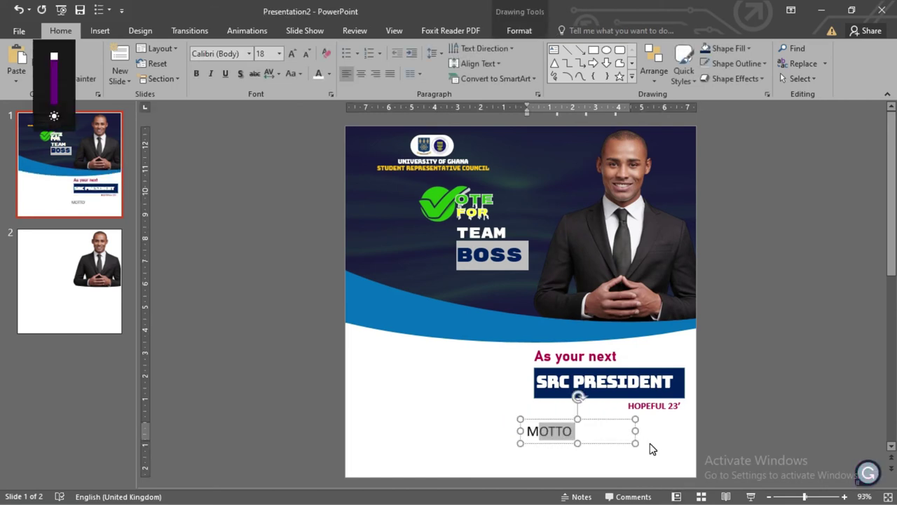
key(BackSpace)
text(otto)
key(ctrl+e)
key(ctrl+a)
key(Return)
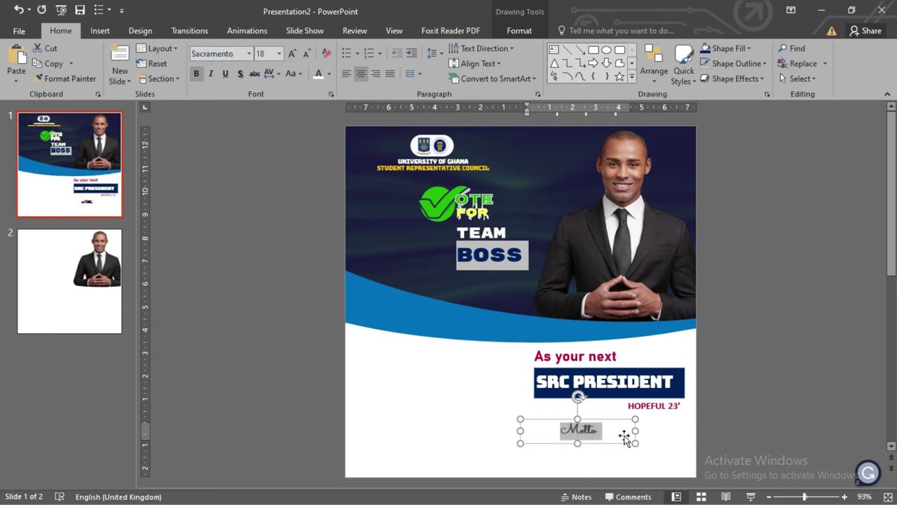
click(621, 447)
drag(644, 436, 621, 457)
Paste 'Let's chart the Progressive part we are in this Together' from clipboard history.
click(617, 439)
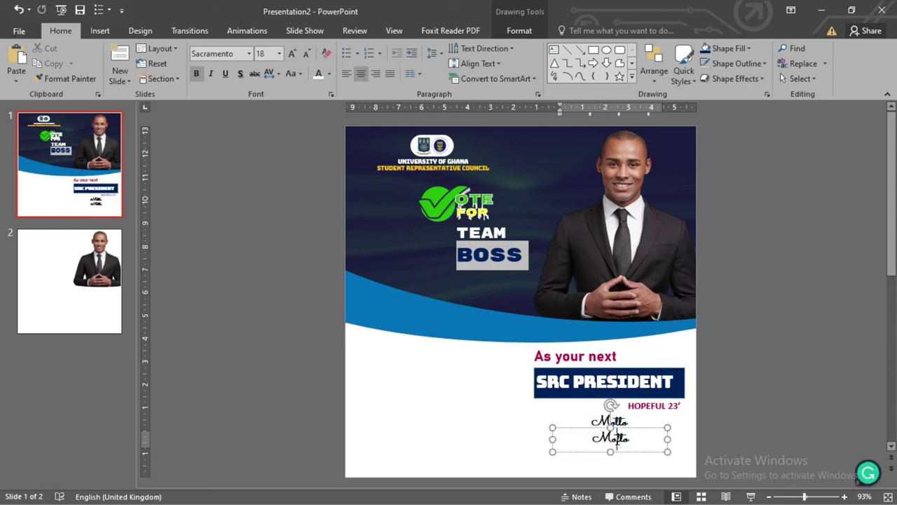
double_click(617, 439)
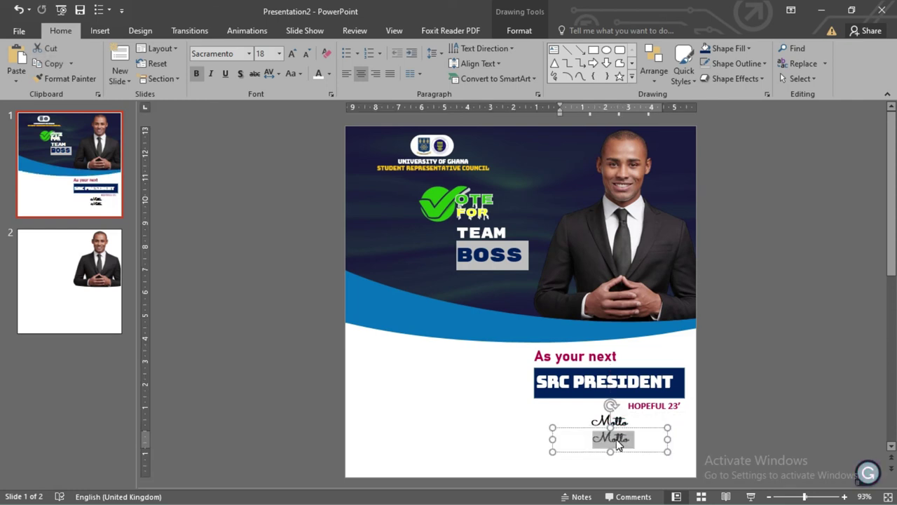
key(super+v)
scroll(687, 377, down, 5)
scroll(686, 377, down, 3)
click(666, 359)
drag(547, 421, 467, 420)
Set the motto sentence in Gabriola 16 on one line, with Motto aligned above it.
scroll(467, 420, up, 2)
triple_click(504, 444)
key(ctrl+shift+comma)
key(ctrl+shift+comma)
key(ctrl+shift+comma)
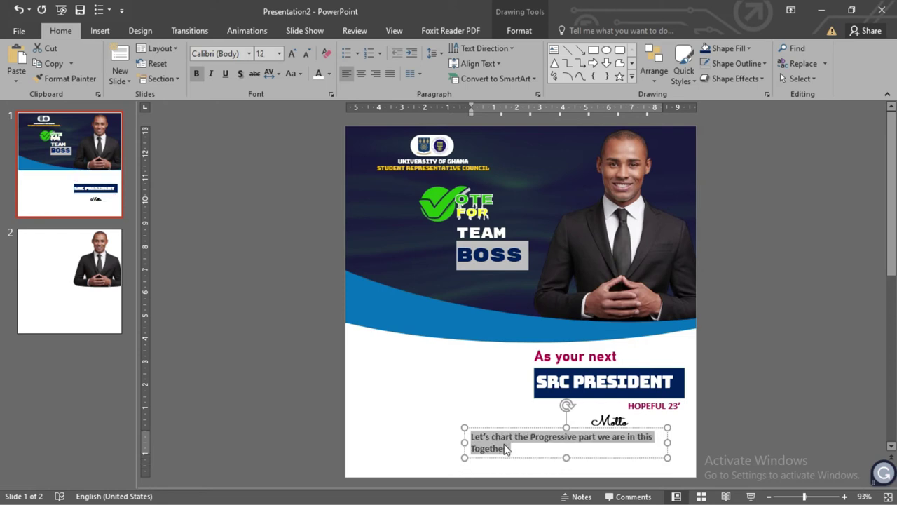
key(ctrl+z)
key(ctrl+z)
key(ctrl+z)
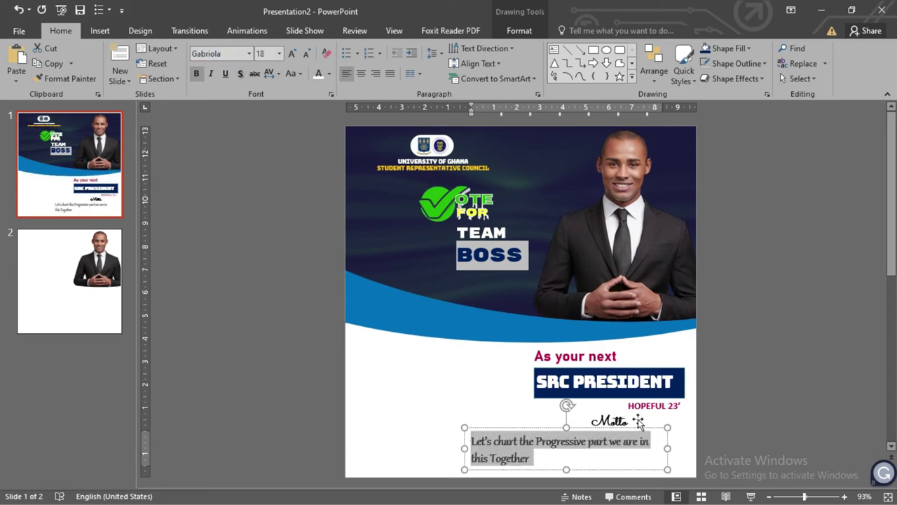
drag(667, 448, 685, 448)
drag(464, 448, 448, 442)
key(ctrl+shift+comma)
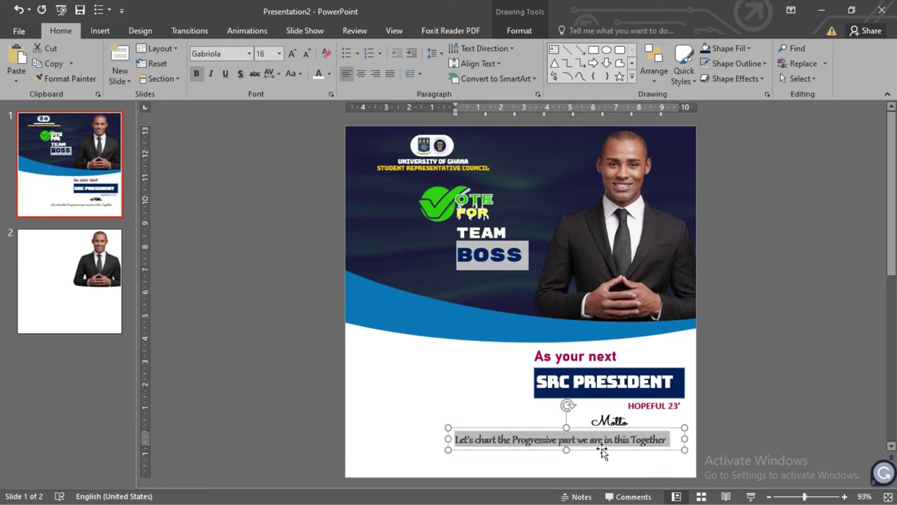
drag(602, 453, 623, 447)
drag(557, 411, 520, 411)
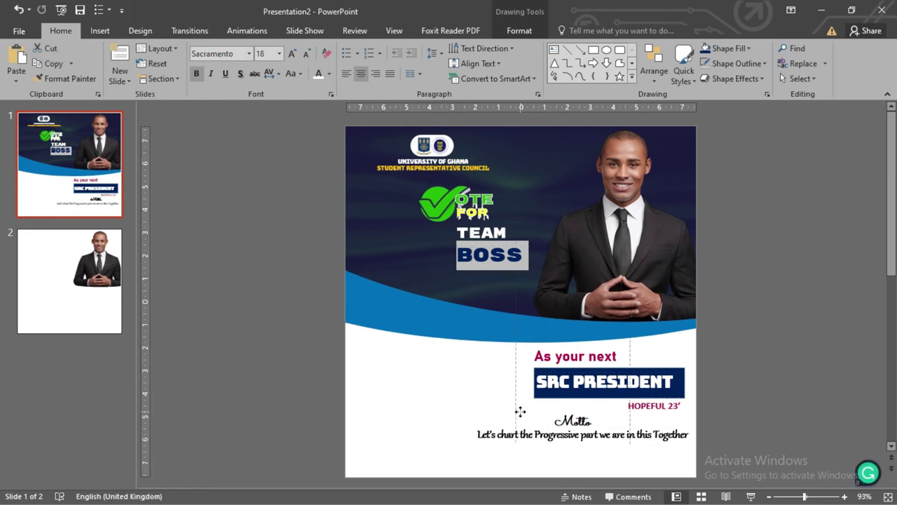
Colour the motto sentence magenta.
click(519, 30)
click(533, 48)
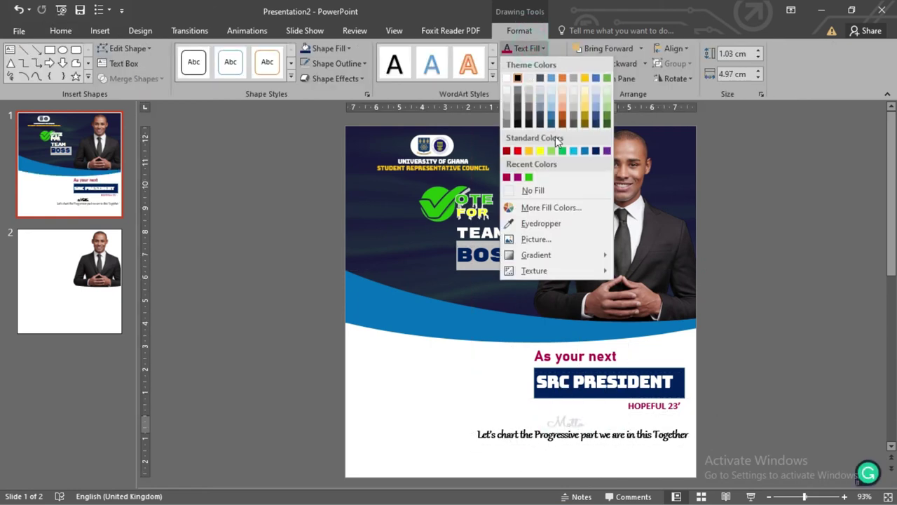
click(486, 434)
click(532, 48)
click(510, 171)
click(747, 274)
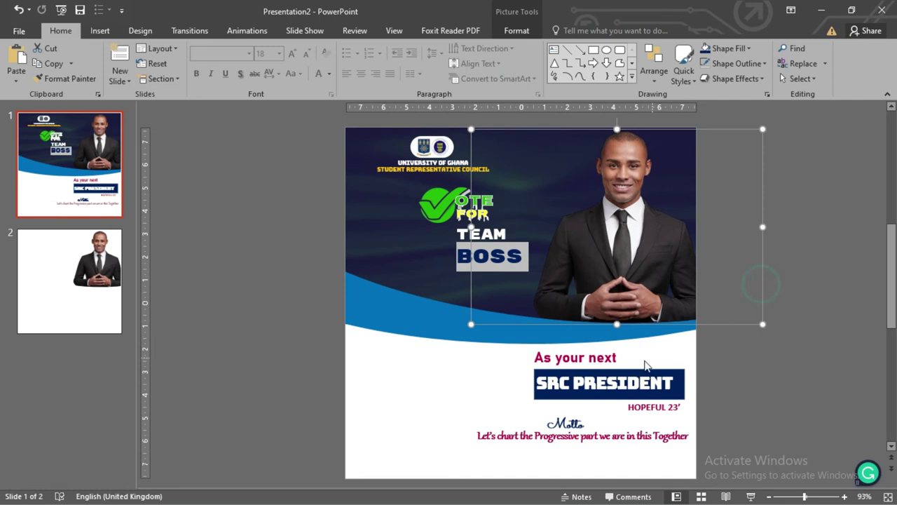
click(793, 419)
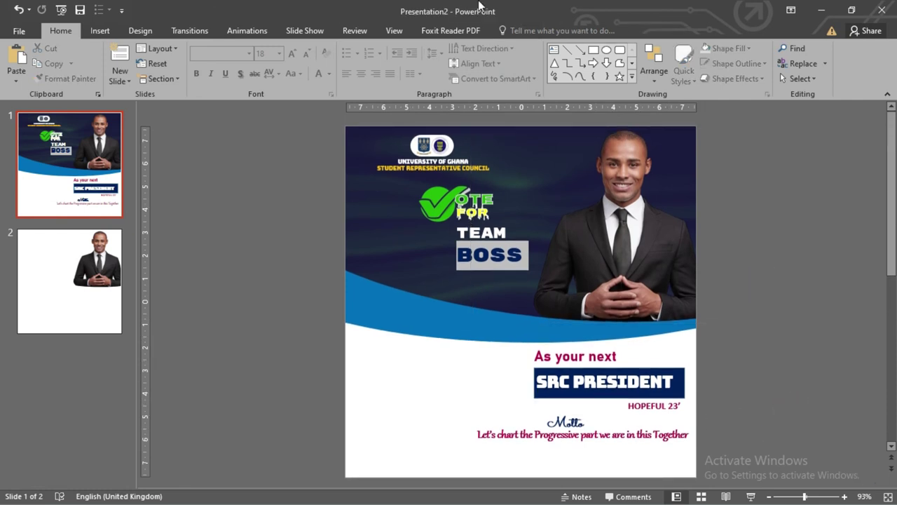
click(554, 50)
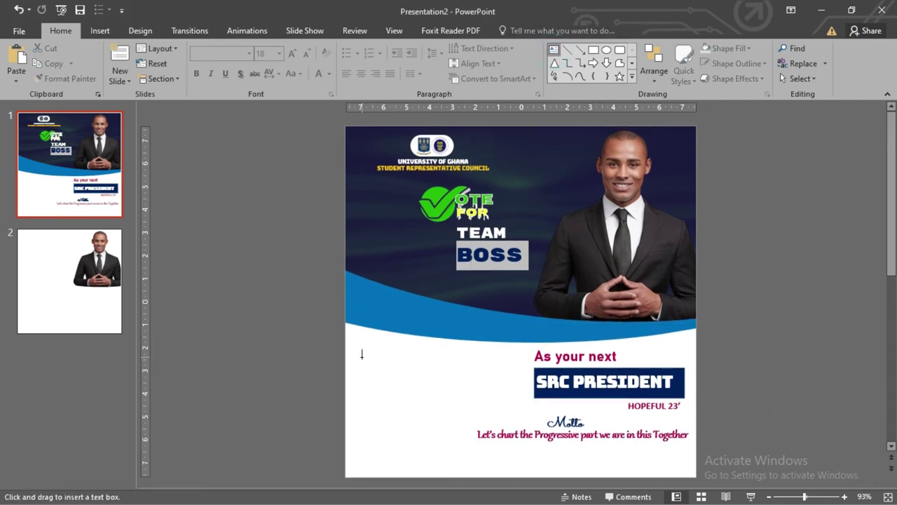
Add a '#2' text box in Nosifer at 44 pt left of the motto.
drag(356, 355, 434, 412)
click(245, 53)
click(232, 209)
text(#2)
key(ctrl+a)
key(ctrl+shift+period)
key(ctrl+shift+period)
key(ctrl+shift+period)
key(ctrl+shift+period)
key(ctrl+shift+period)
key(ctrl+shift+period)
key(ctrl+shift+period)
key(Escape)
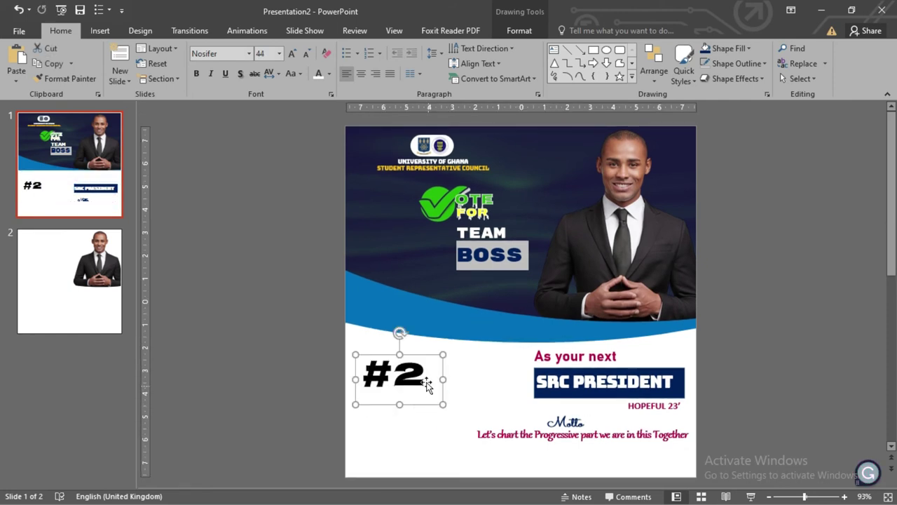
Enlarge #2 to 54 pt and colour it maroon.
key(ctrl+a)
click(449, 377)
double_click(430, 381)
key(ctrl+shift+period)
key(ctrl+shift+period)
click(519, 30)
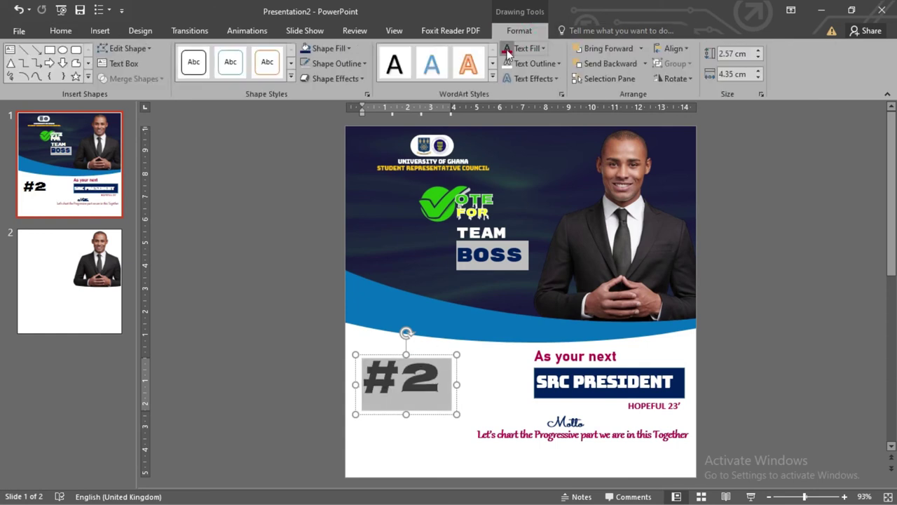
click(531, 46)
click(791, 324)
Paste 'SECOND ON THE BALLOT SCREEN' from clipboard history into a text box below #2.
click(555, 50)
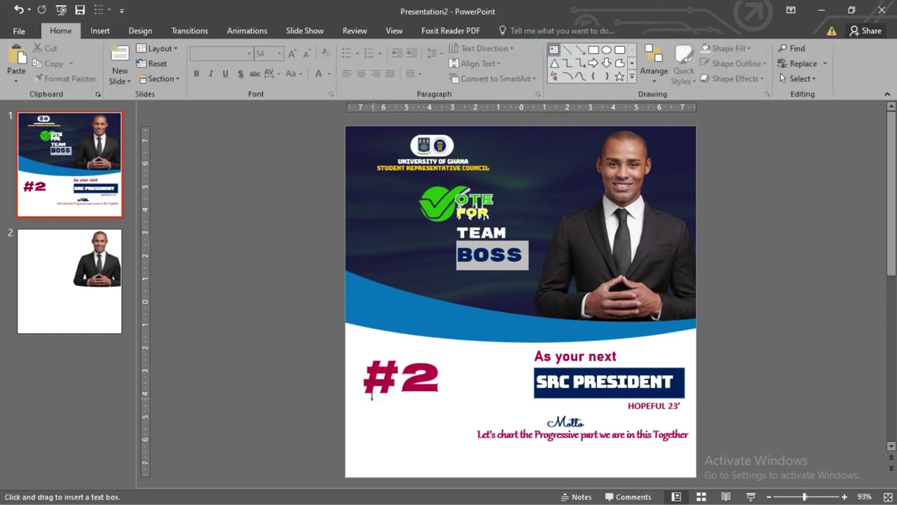
drag(356, 396, 448, 422)
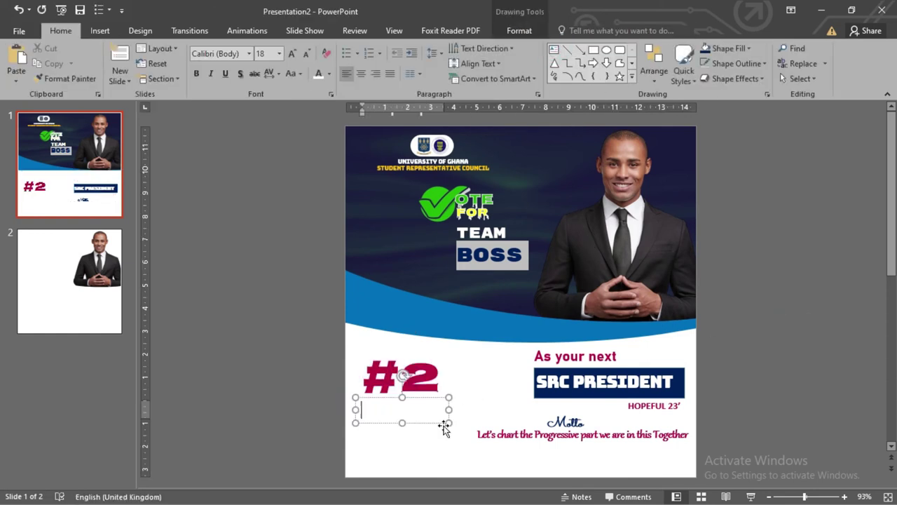
key(super+v)
scroll(456, 280, down, 4)
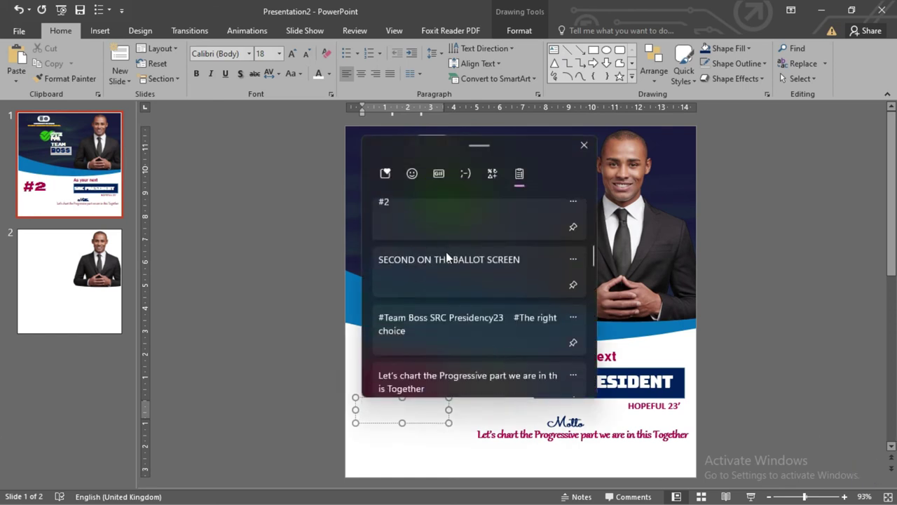
click(446, 252)
click(401, 430)
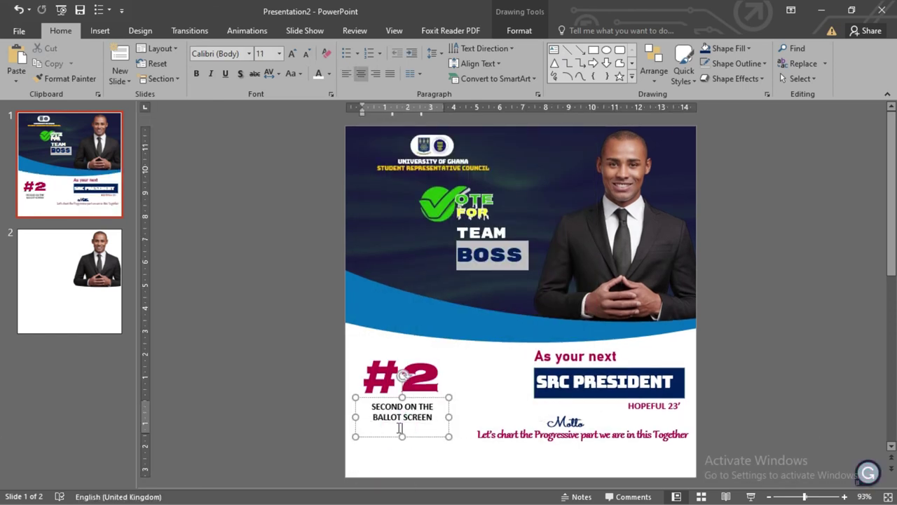
Set the caption in Bungee font and colour it dark blue.
key(ctrl+a)
click(249, 53)
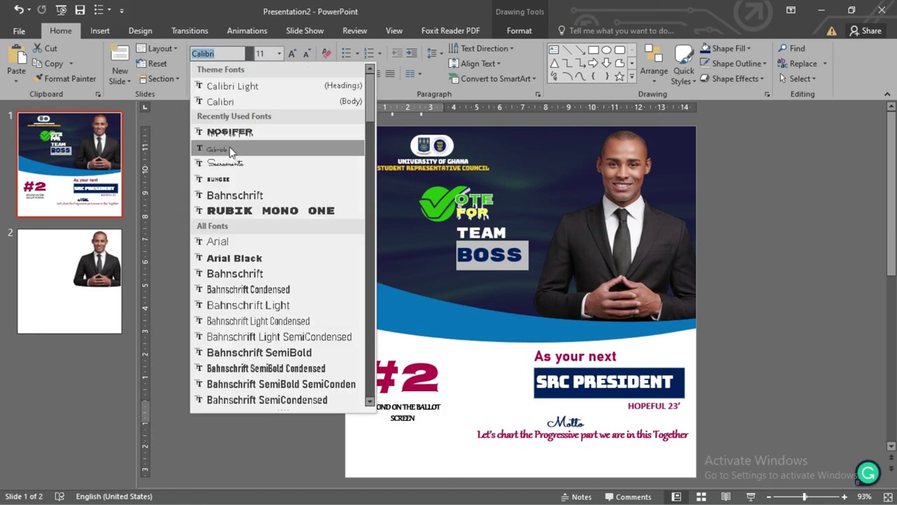
click(229, 180)
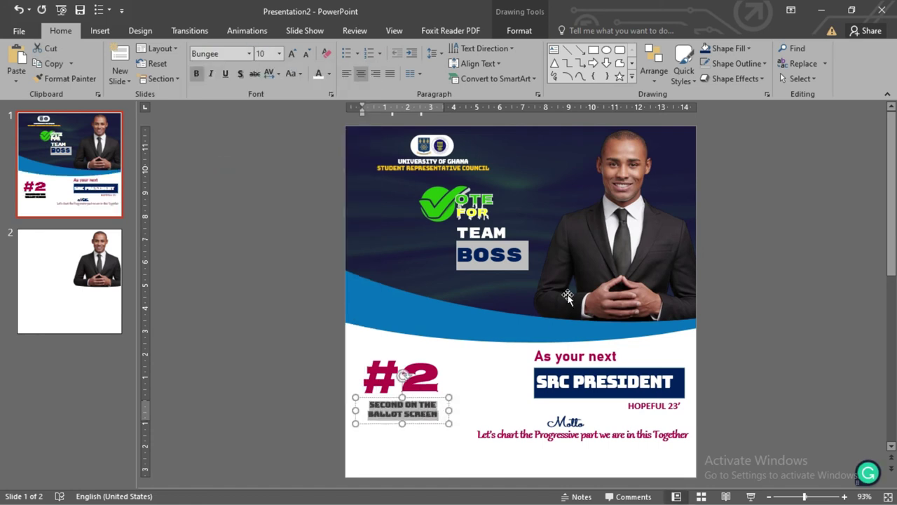
click(520, 30)
click(543, 48)
click(581, 249)
click(819, 228)
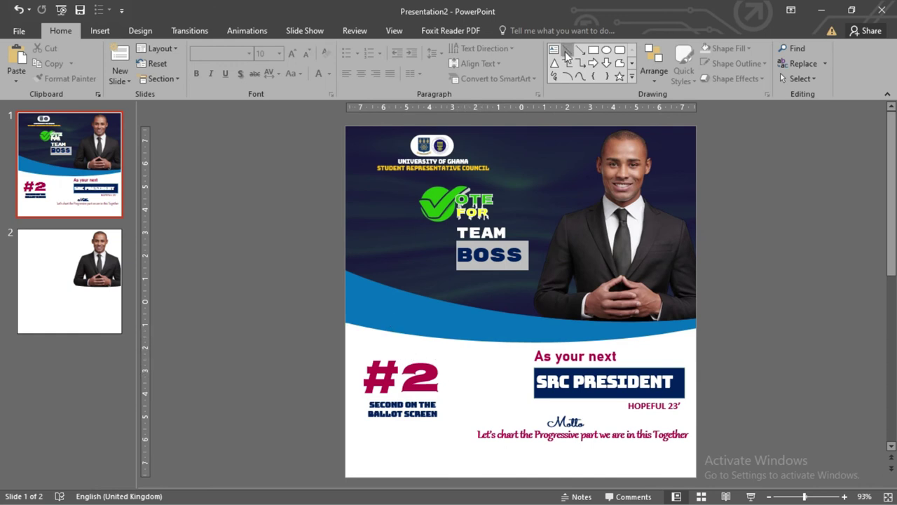
On slide 2, draw a row of three blue squares with white outlines.
click(593, 50)
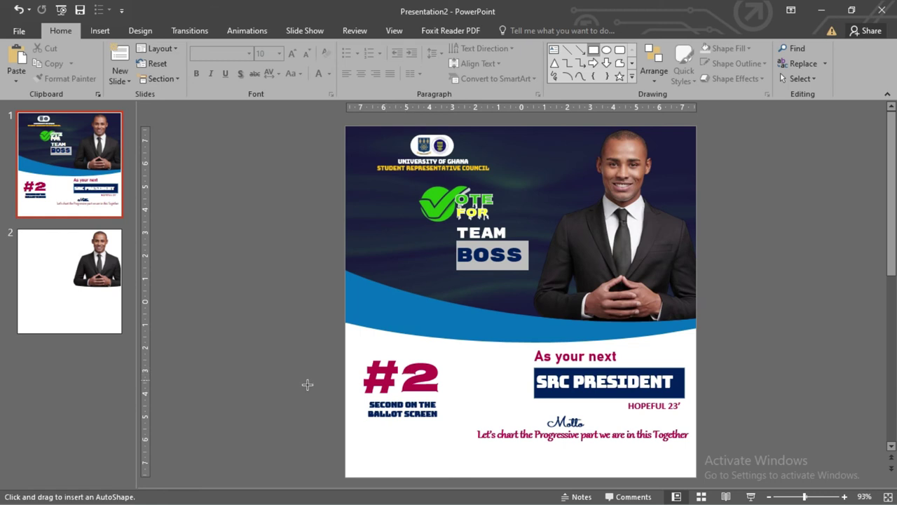
click(65, 296)
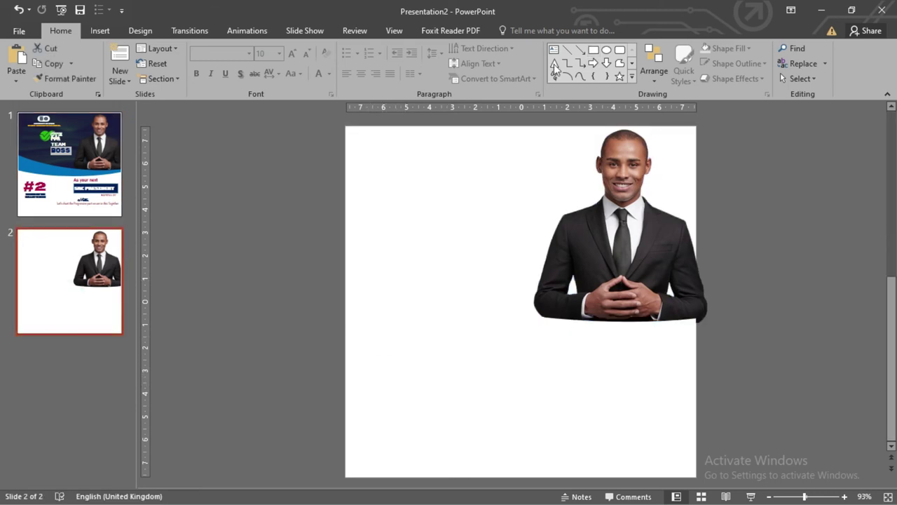
click(594, 51)
drag(366, 263, 451, 299)
drag(450, 299, 502, 294)
ctrl+click(444, 282)
ctrl+click(402, 294)
click(520, 30)
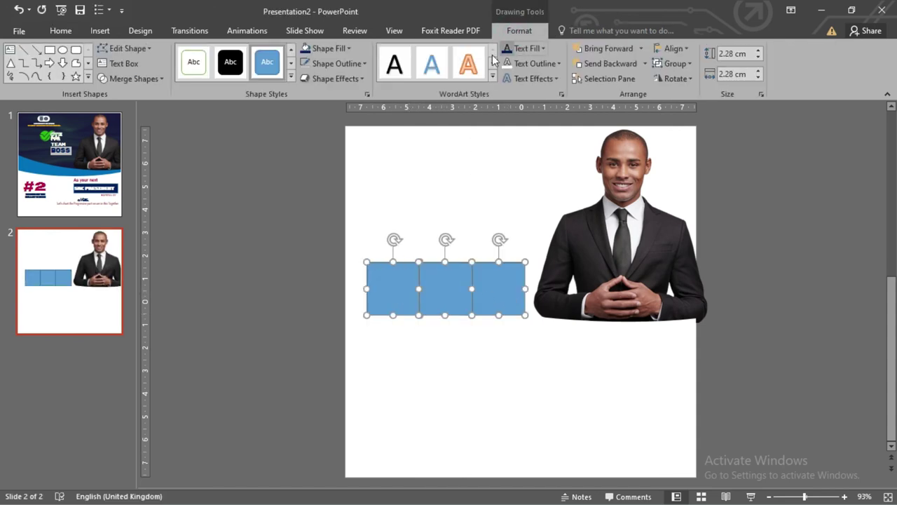
click(334, 63)
click(306, 93)
click(456, 317)
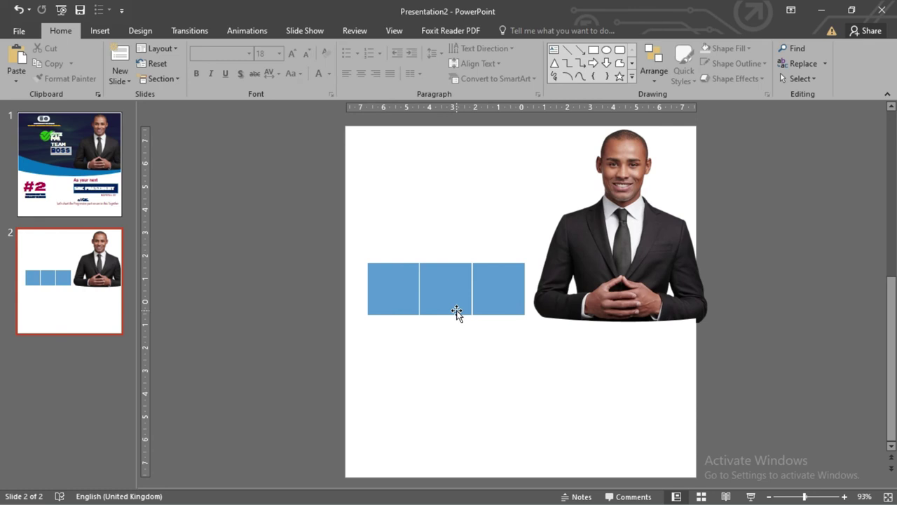
Paste slide 1's #2 as a picture on slide 2, shrunk onto the first square.
click(69, 164)
click(391, 384)
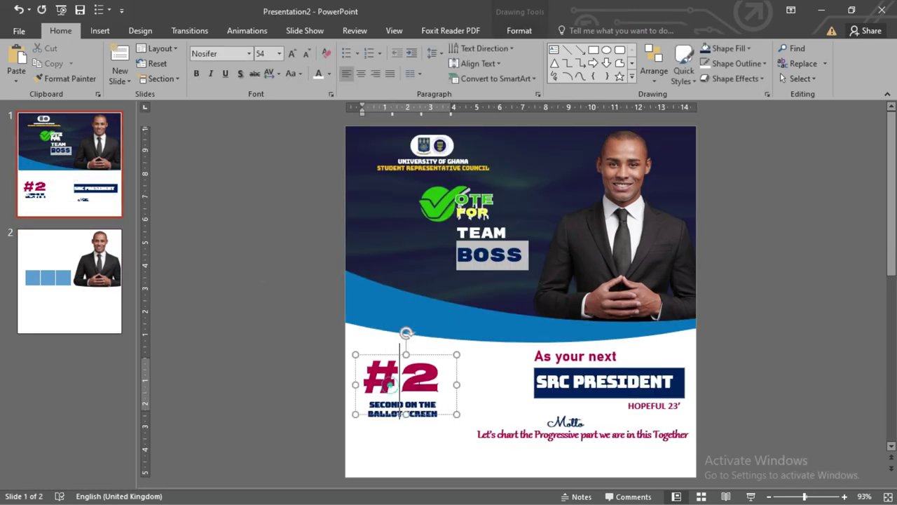
click(438, 352)
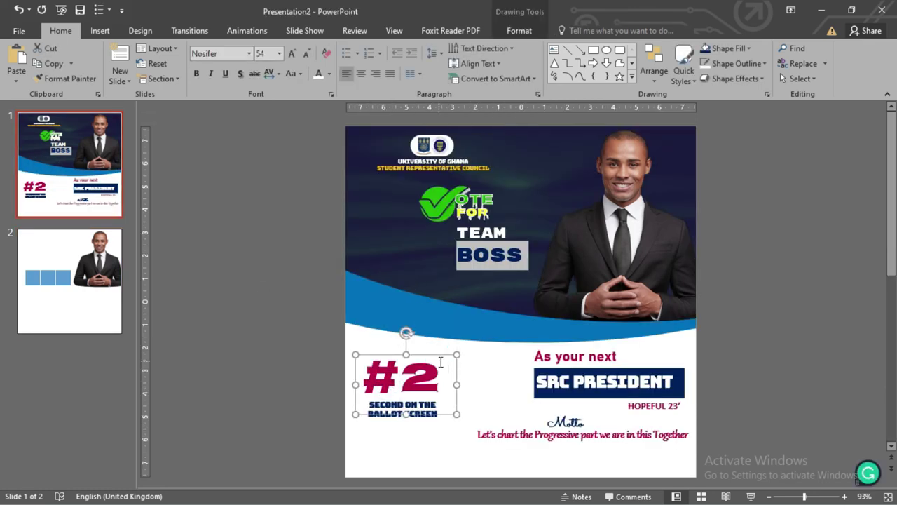
key(ctrl+c)
click(49, 301)
right_click(412, 358)
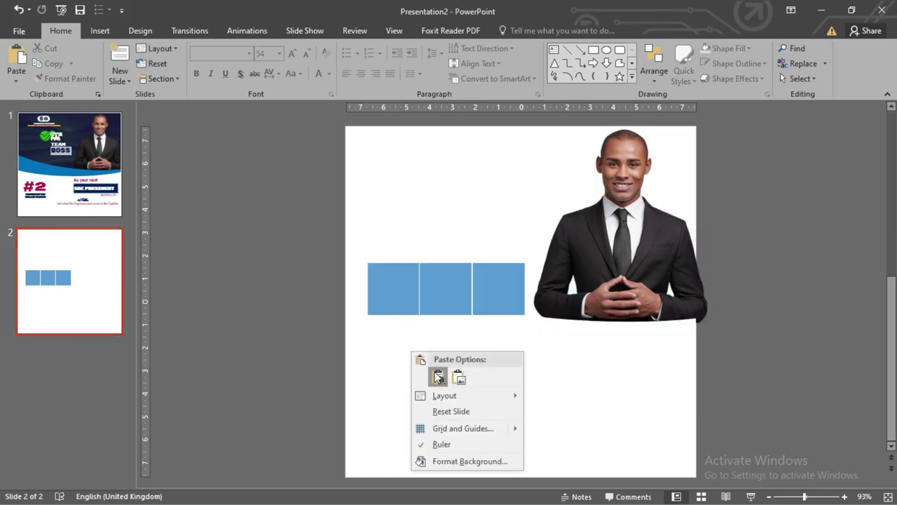
click(457, 375)
mouse_move(586, 257)
mouse_down()
mouse_move(514, 291)
mouse_move(431, 298)
mouse_move(406, 285)
mouse_move(409, 298)
mouse_up()
Fill the middle square with the candidate's photo.
click(429, 374)
click(447, 282)
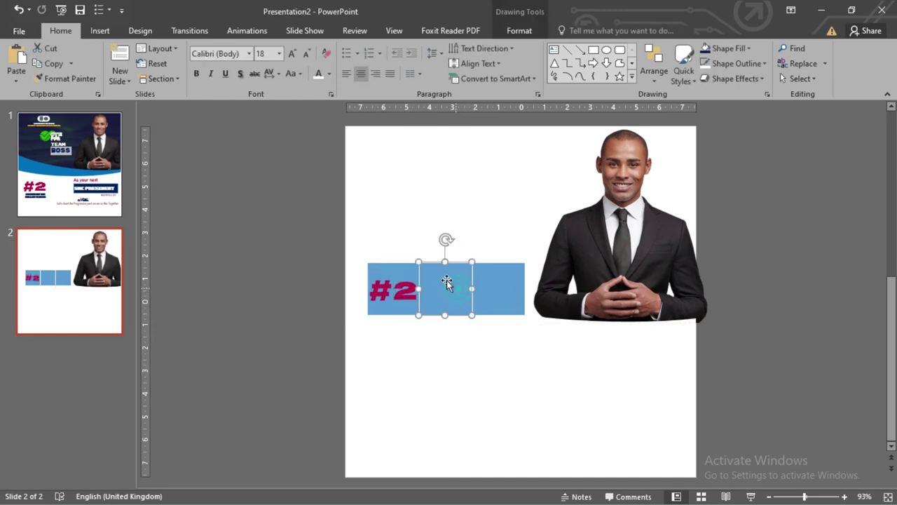
click(522, 32)
click(324, 49)
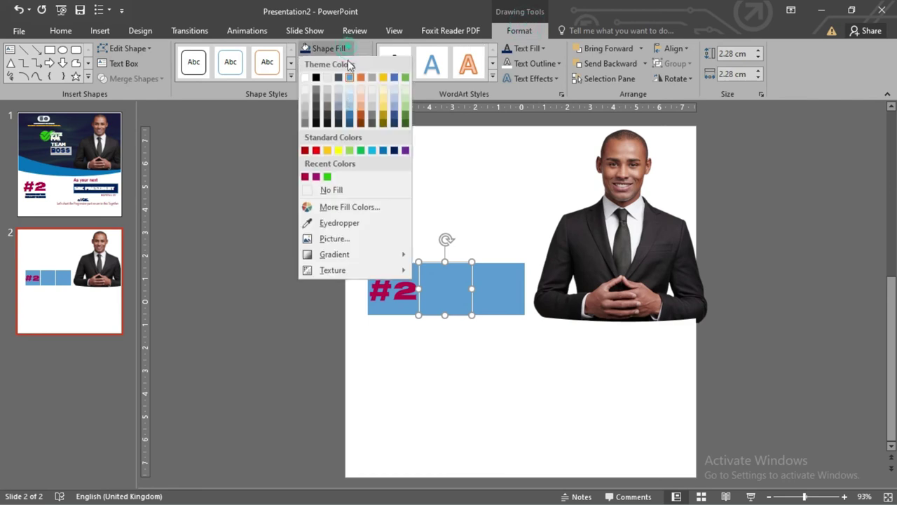
click(341, 241)
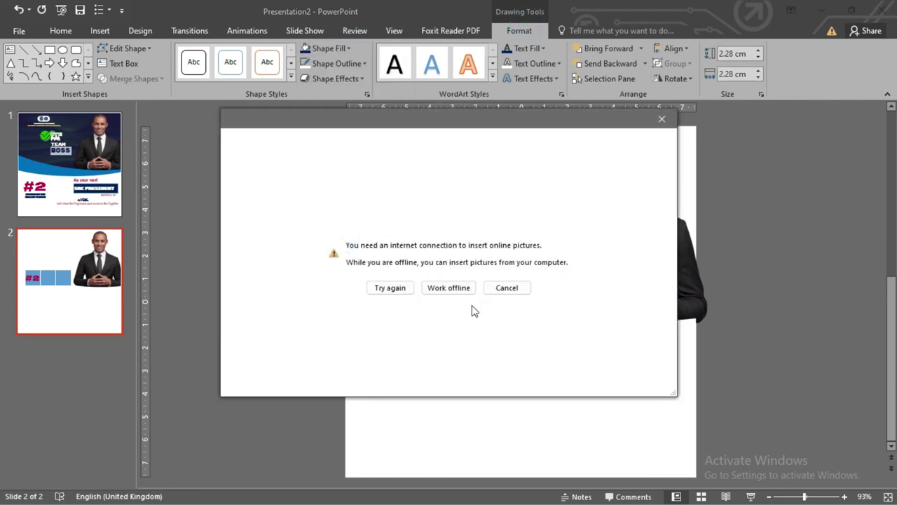
click(452, 288)
double_click(324, 223)
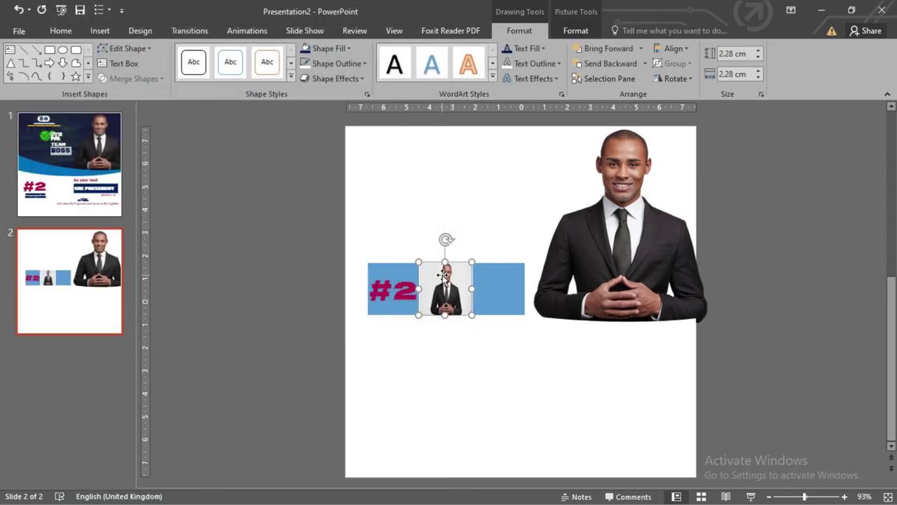
Crop the candidate photo and enlarge it to fill the middle square.
click(575, 31)
click(743, 59)
scroll(439, 270, up, 3)
drag(442, 301, 422, 244)
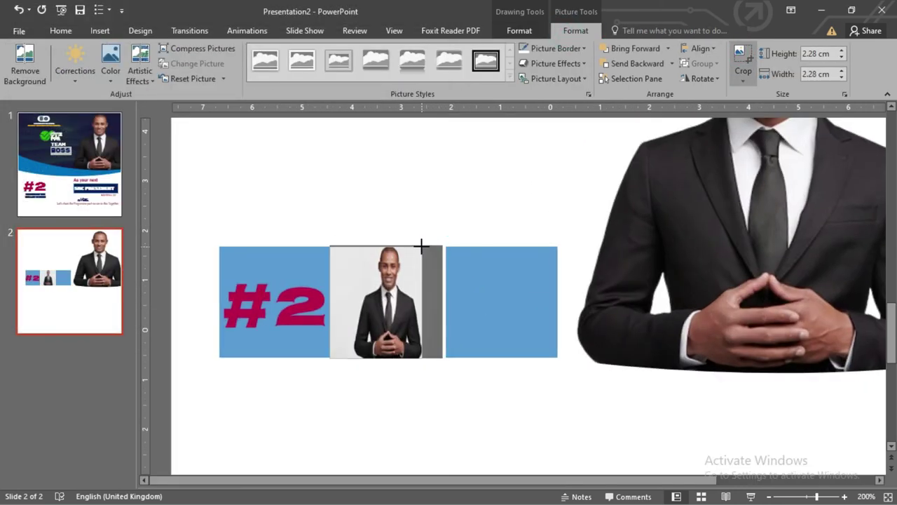
drag(330, 247, 351, 245)
click(385, 357)
drag(385, 357, 440, 356)
key(Escape)
drag(352, 303, 330, 302)
Fill the third square with the VOTE image, then select all three tiles.
click(488, 311)
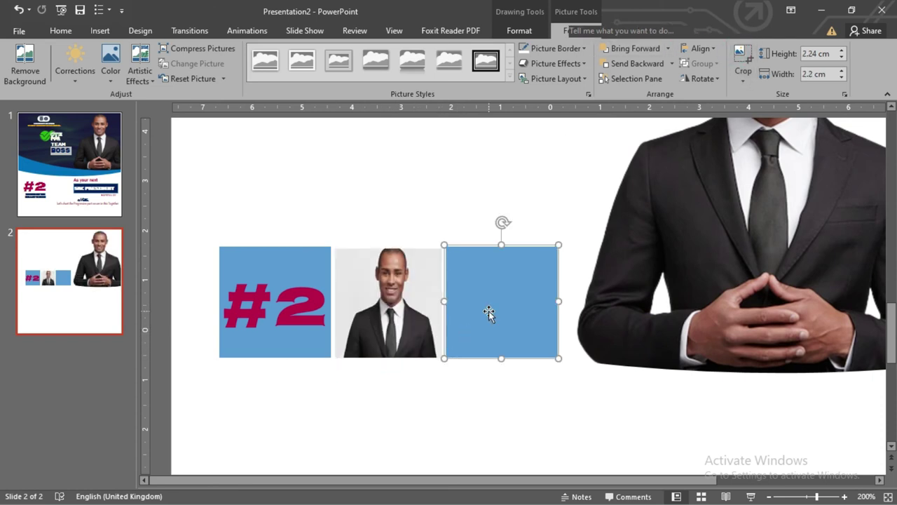
click(518, 31)
click(347, 48)
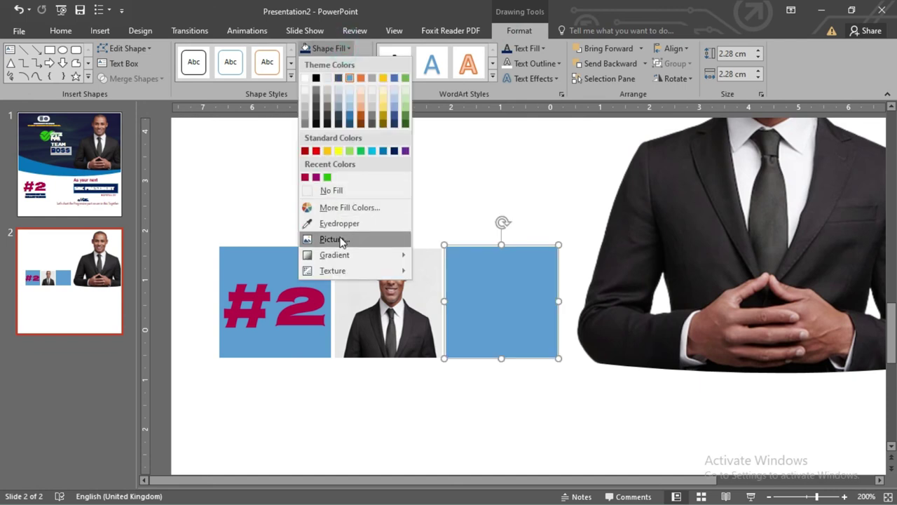
click(347, 242)
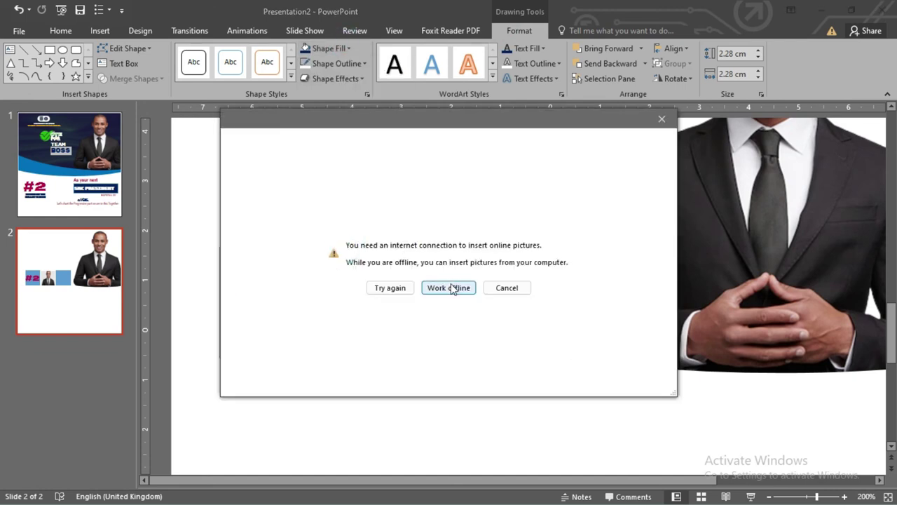
click(449, 288)
click(304, 129)
double_click(304, 128)
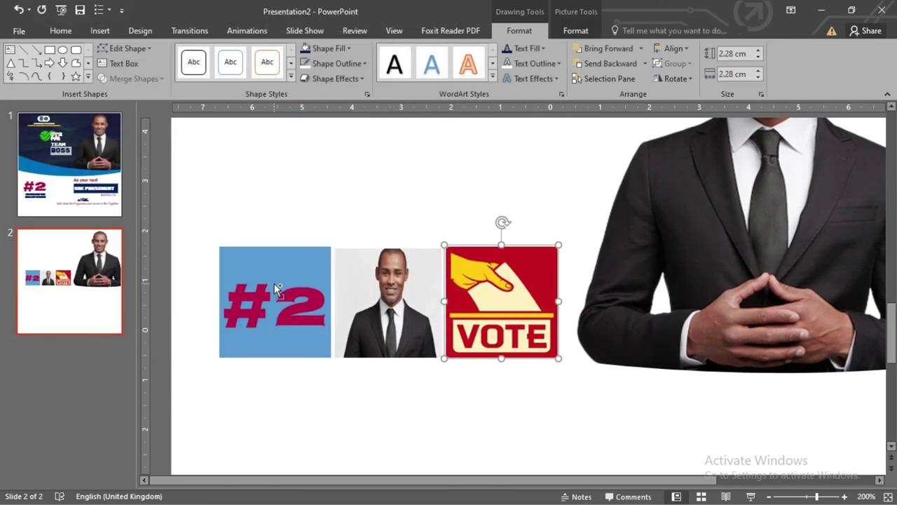
shift+click(275, 288)
shift+click(431, 286)
Group the #2, photo and VOTE tiles into one badge.
key(ctrl+g)
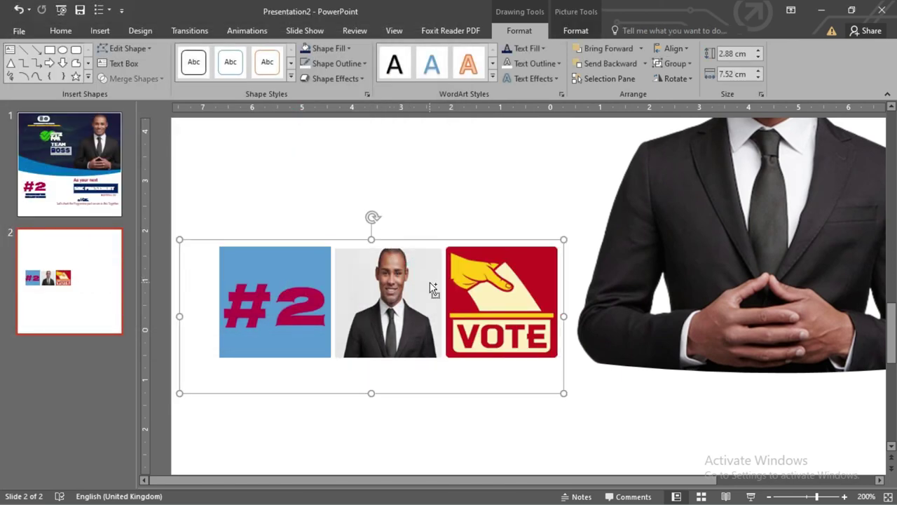
click(345, 185)
click(279, 291)
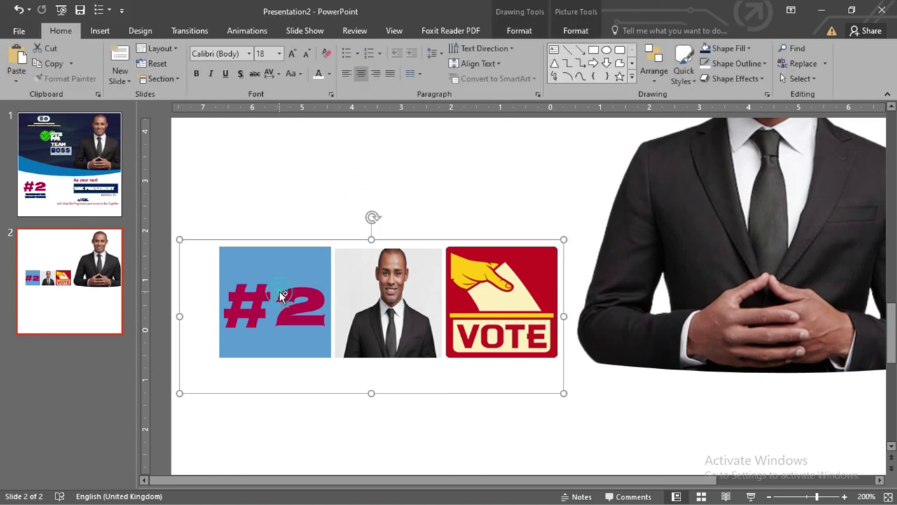
Paste the badge on slide 1, shrink it onto the blue wave, and tilt it slightly.
click(63, 173)
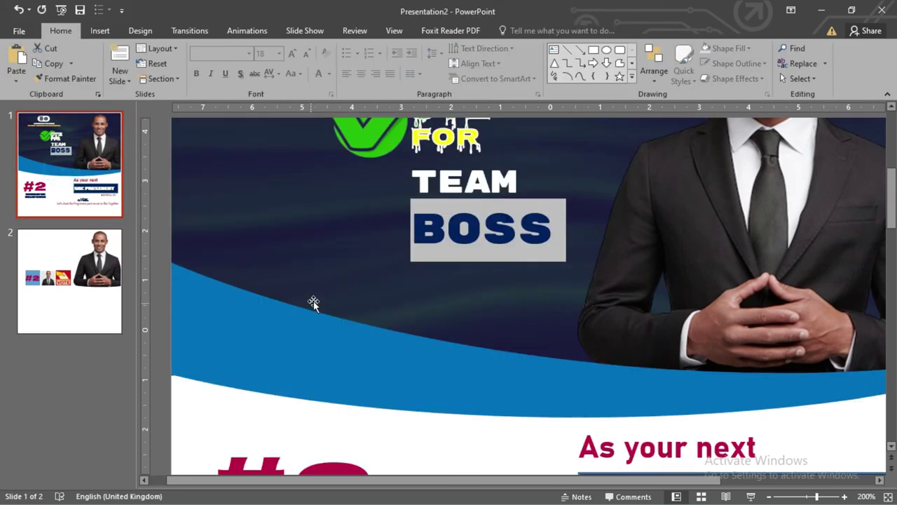
right_click(164, 283)
click(217, 321)
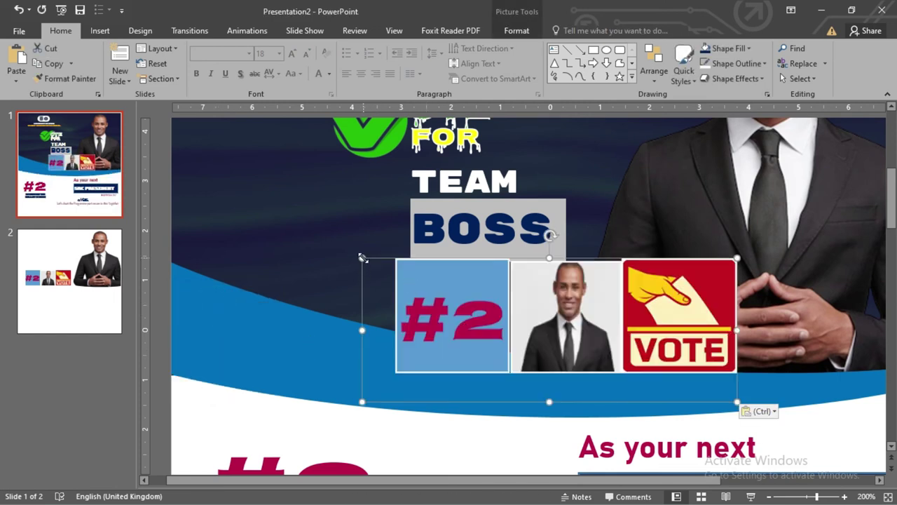
drag(362, 258, 519, 317)
drag(617, 351, 348, 358)
drag(340, 301, 371, 315)
scroll(755, 328, down, 5)
click(755, 328)
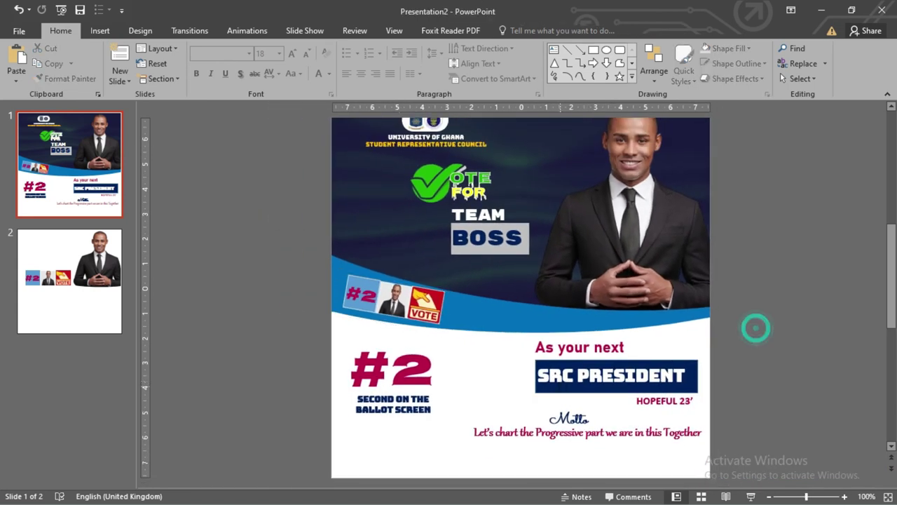
scroll(756, 328, down, 1)
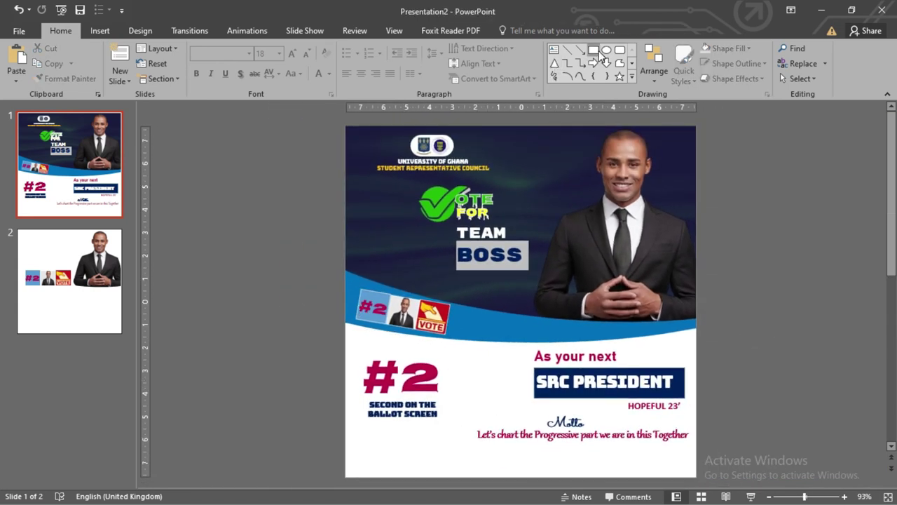
Draw a freeform wavy shape along the bottom edge of the slide.
click(620, 63)
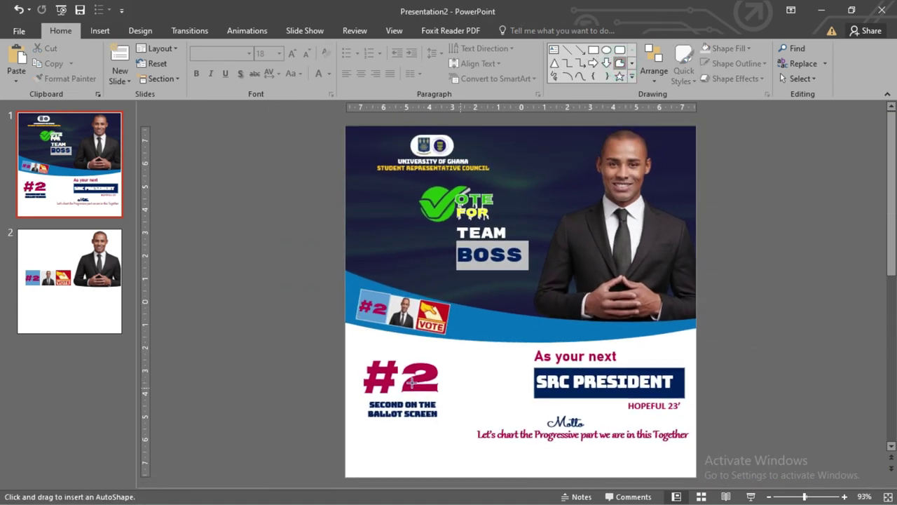
scroll(430, 439, up, 5)
scroll(435, 421, down, 3)
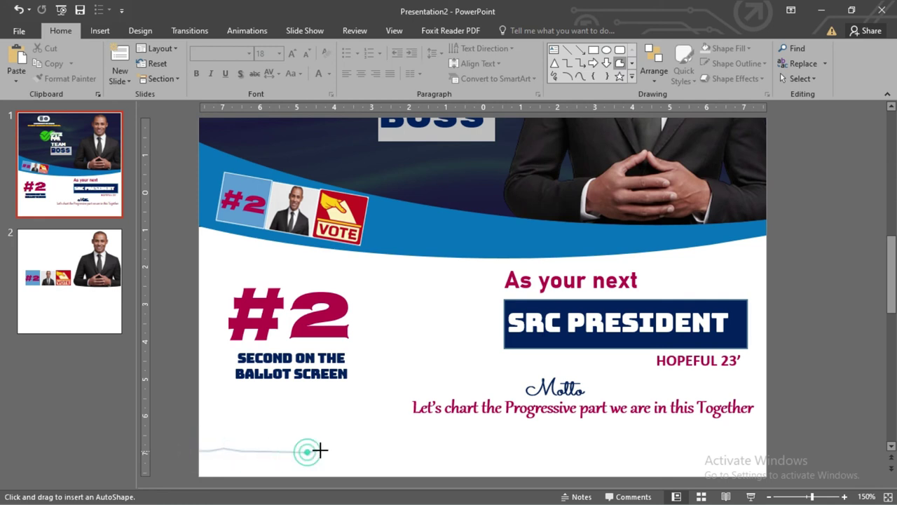
drag(361, 450, 760, 453)
drag(230, 486, 200, 453)
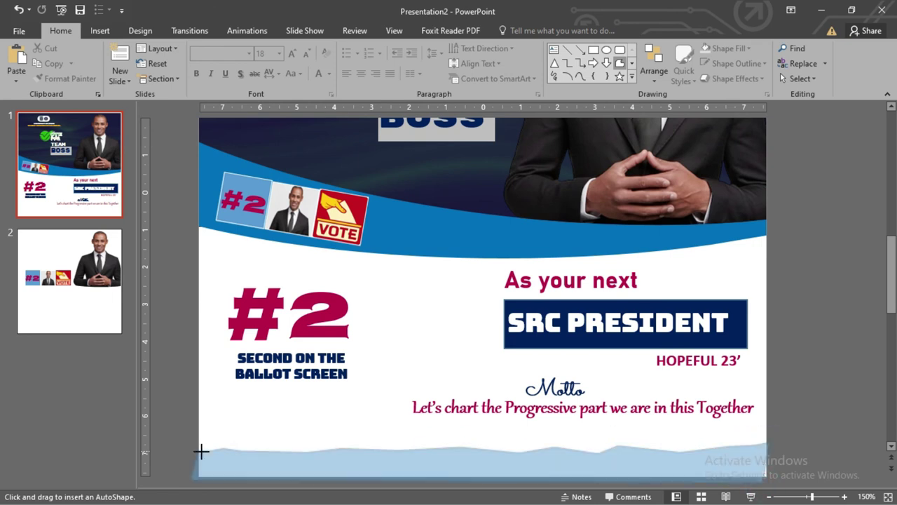
scroll(794, 361, down, 2)
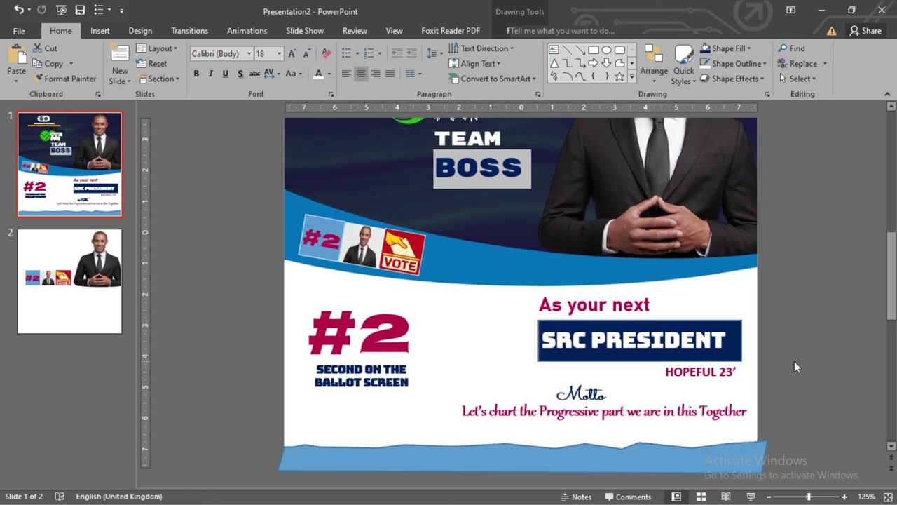
click(795, 361)
Trim the wave's overhanging right end using a rectangle and Merge Shapes.
click(590, 50)
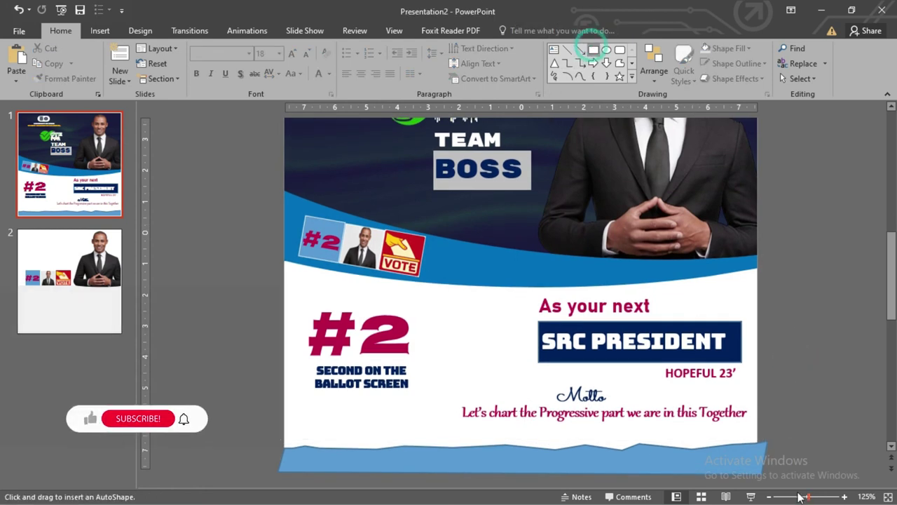
drag(757, 431, 776, 476)
click(658, 464)
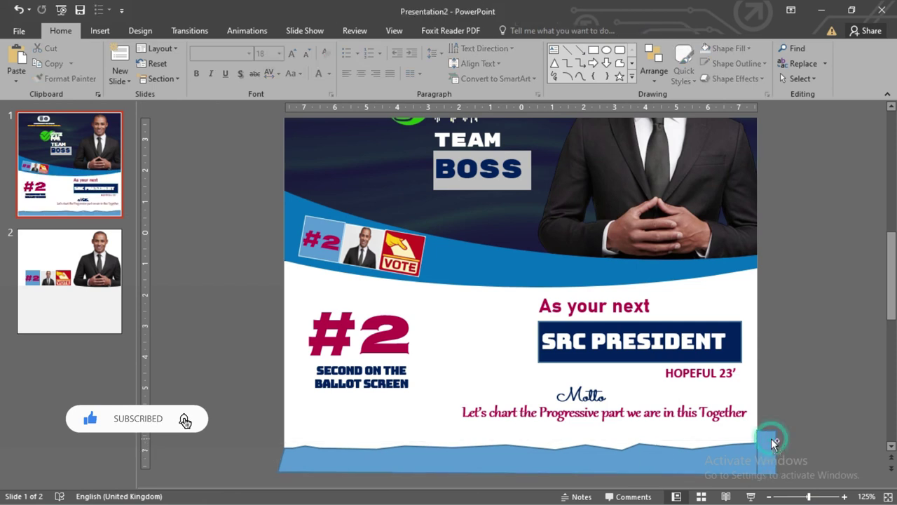
shift+click(768, 448)
click(519, 31)
click(153, 79)
click(130, 156)
Trim the small leftover piece at the left off the wave with Merge Shapes.
click(286, 416)
click(273, 459)
shift+click(489, 468)
click(367, 465)
click(274, 460)
shift+click(489, 463)
click(133, 78)
click(160, 344)
click(274, 459)
shift+click(488, 463)
click(520, 30)
click(133, 79)
click(130, 158)
Fill the wave shape with the standard Blue colour.
click(349, 48)
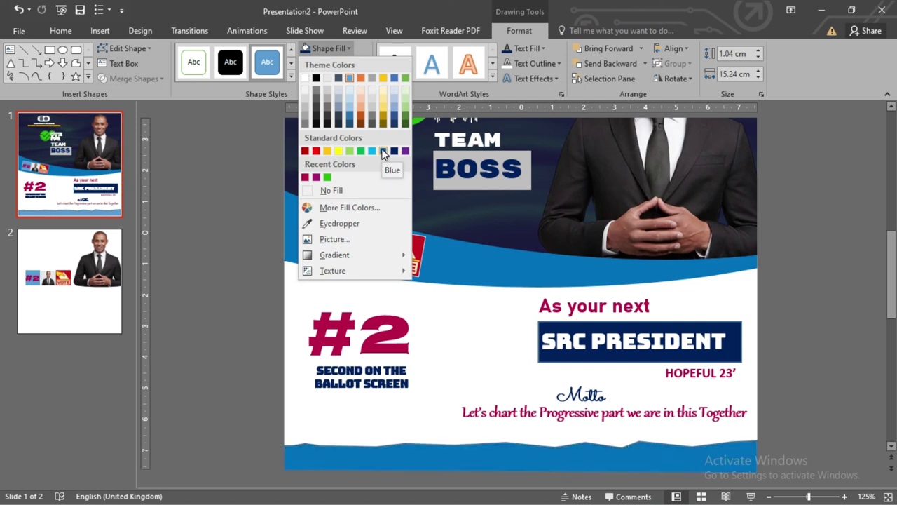
click(384, 153)
click(839, 316)
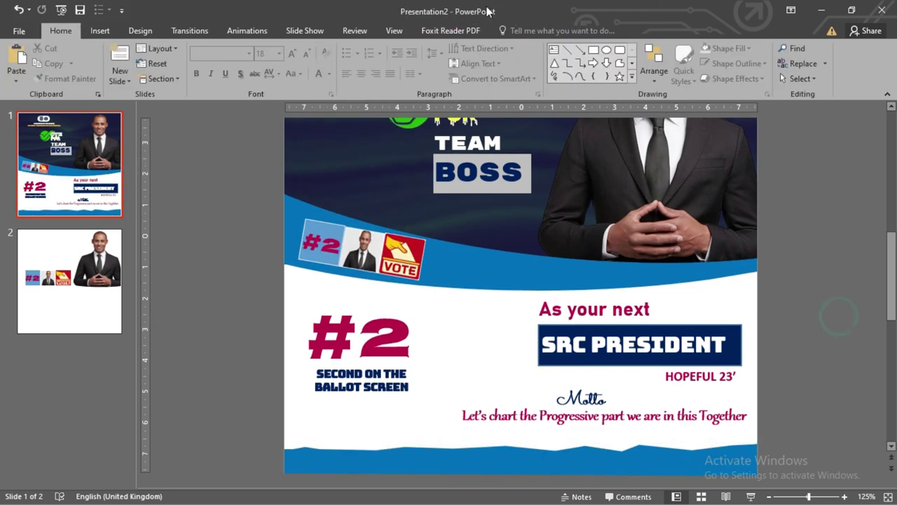
click(554, 49)
Add a text box on the wave containing '#Team Boss SRC Presidency23 #The right choice'.
drag(298, 451, 593, 471)
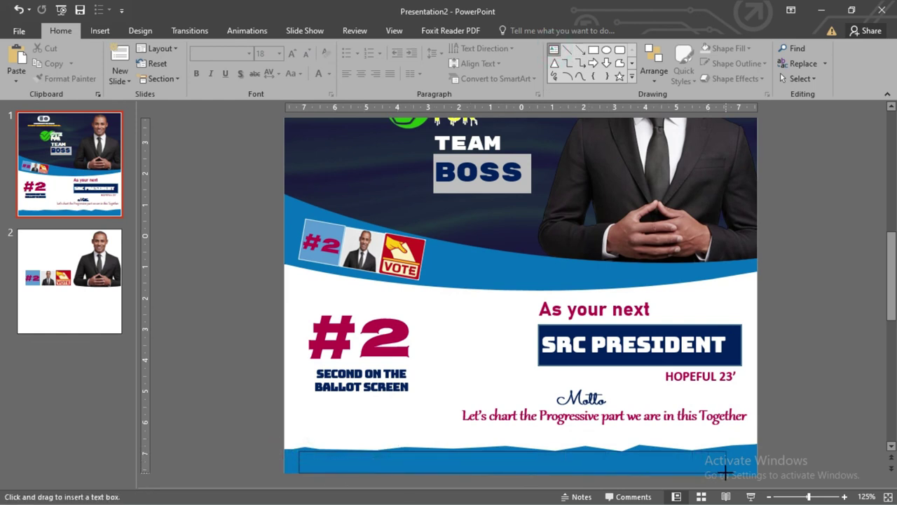
drag(726, 474, 726, 473)
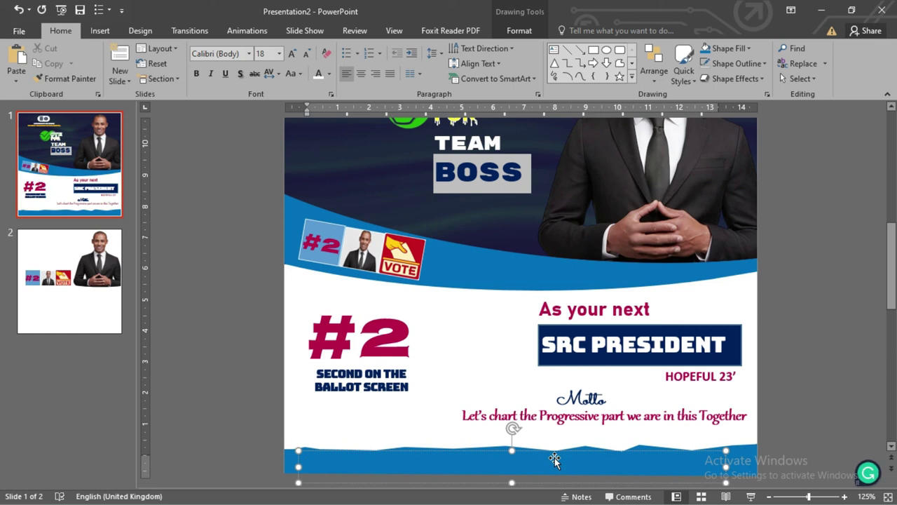
key(super+v)
scroll(490, 382, down, 3)
click(421, 376)
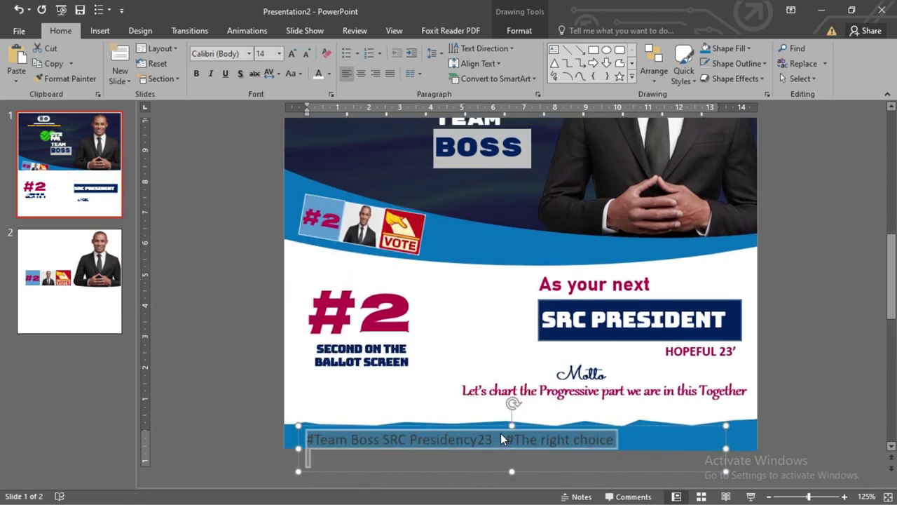
key(BackSpace)
Centre the hashtag line and set it in a script font.
key(ctrl+e)
key(ctrl+a)
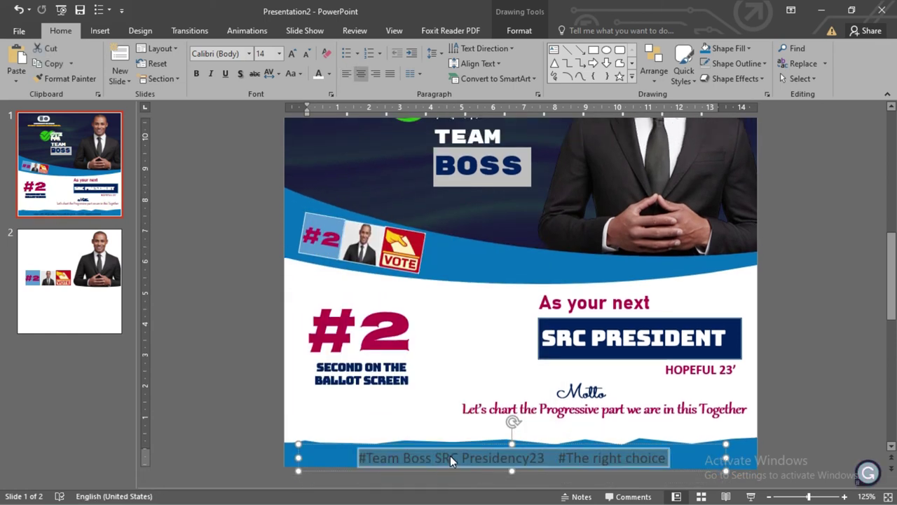
click(217, 54)
text(Kaushan Script)
key(Return)
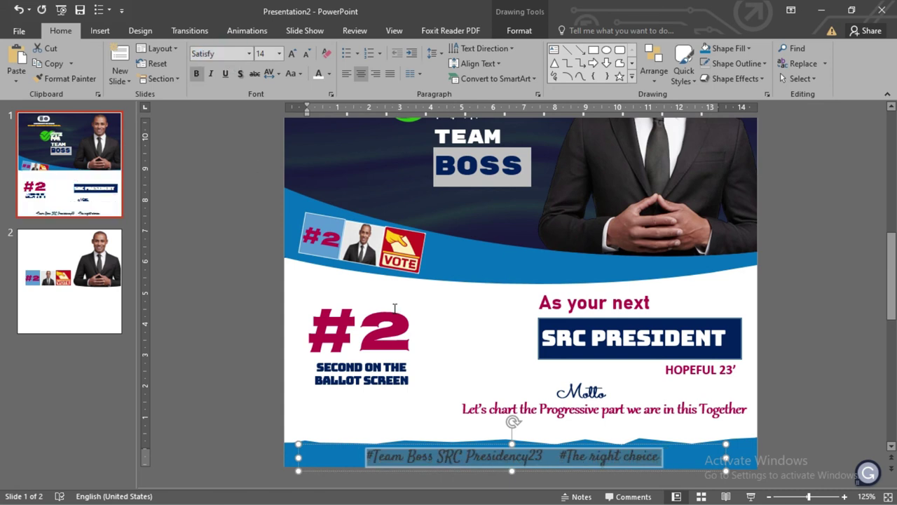
click(520, 31)
click(821, 273)
scroll(622, 367, down, 5)
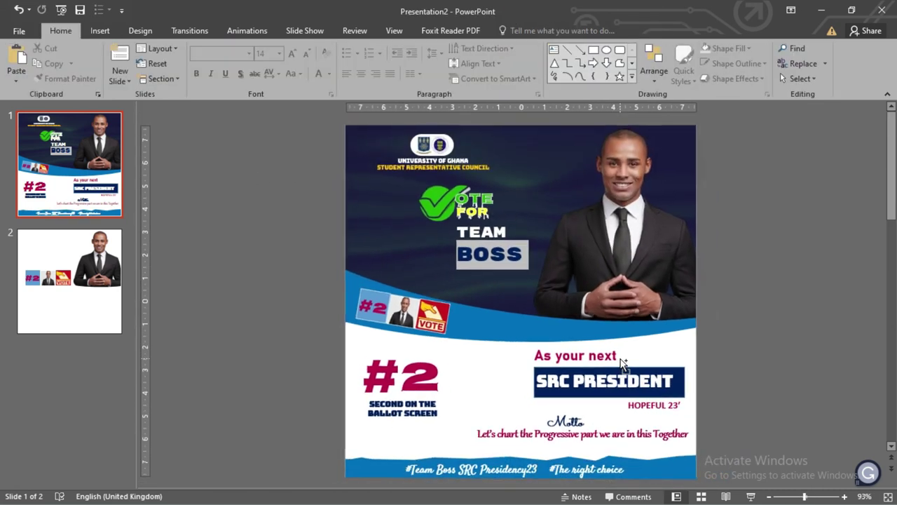
scroll(615, 158, up, 5)
click(553, 50)
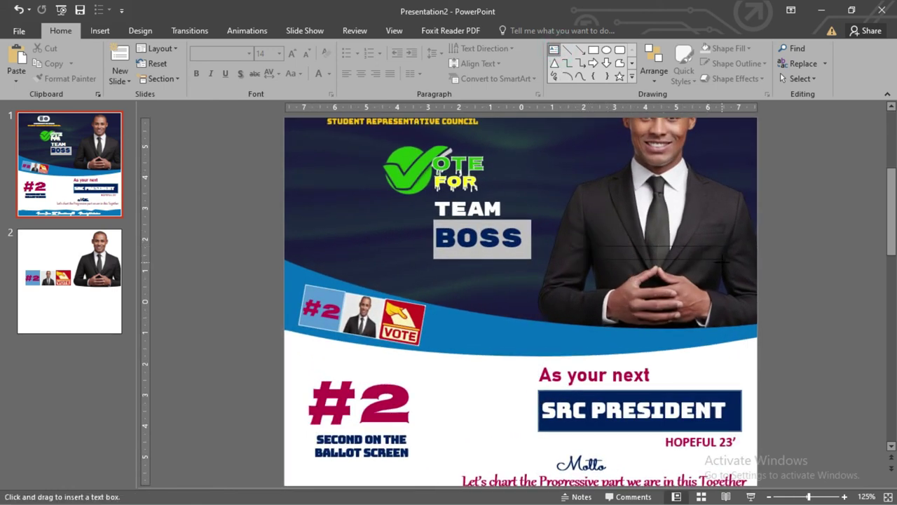
Type the candidate's name in a text box over the photo, in Sacramento font.
drag(725, 262, 589, 261)
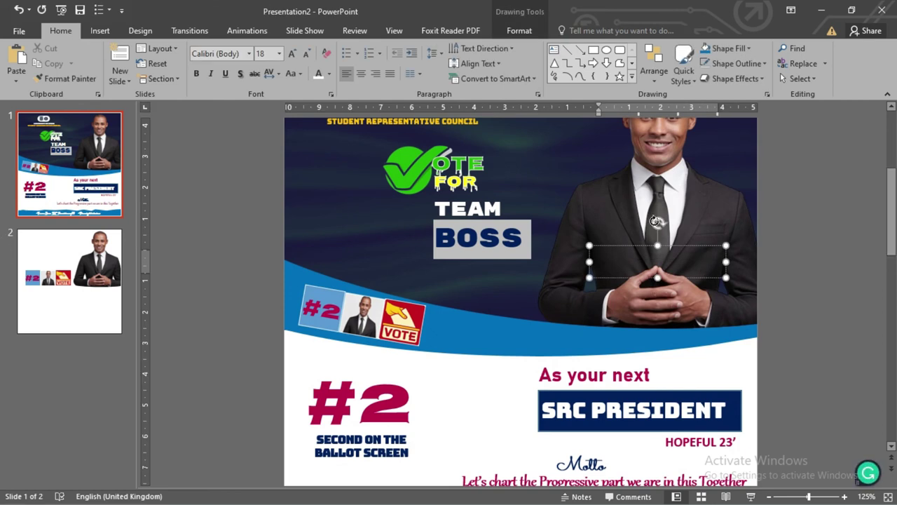
key(ctrl+a)
key(shift+F3)
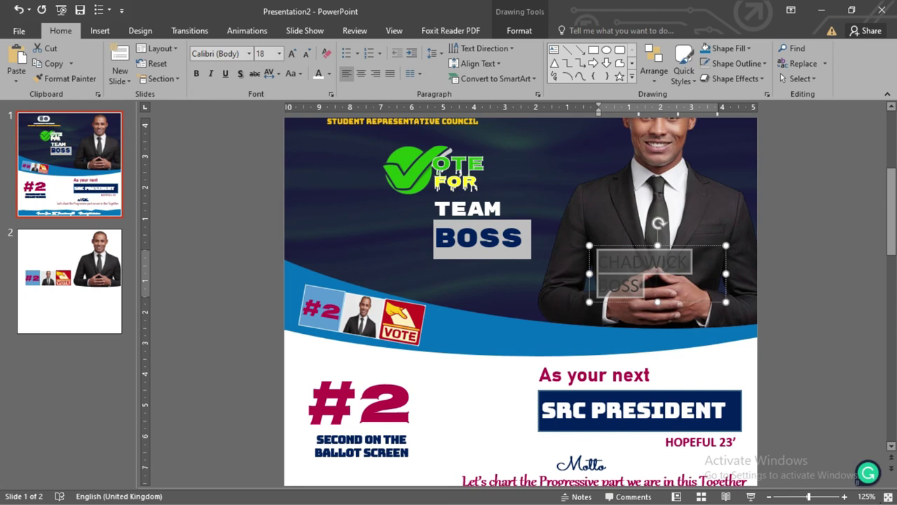
text(Sacramento)
key(Return)
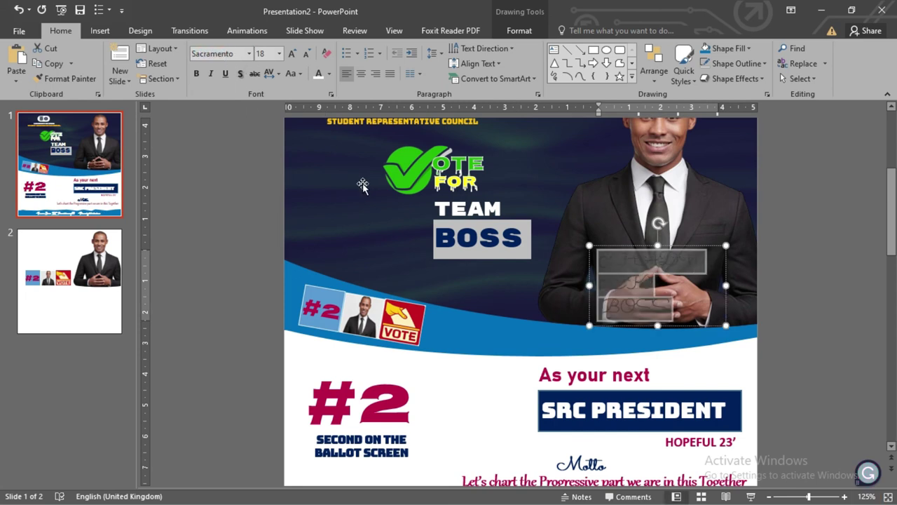
key(shift+F3)
click(650, 259)
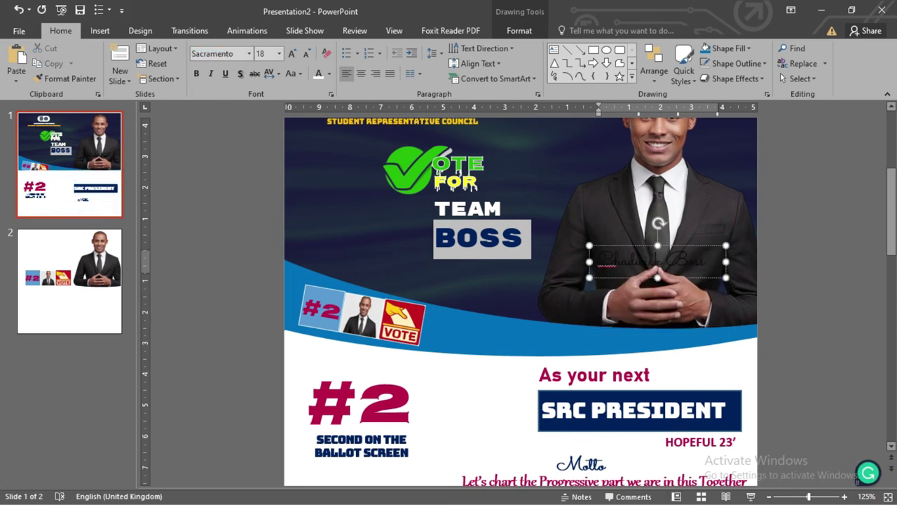
Colour the name white and nudge it slightly up and right.
key(ctrl+a)
click(328, 74)
click(320, 104)
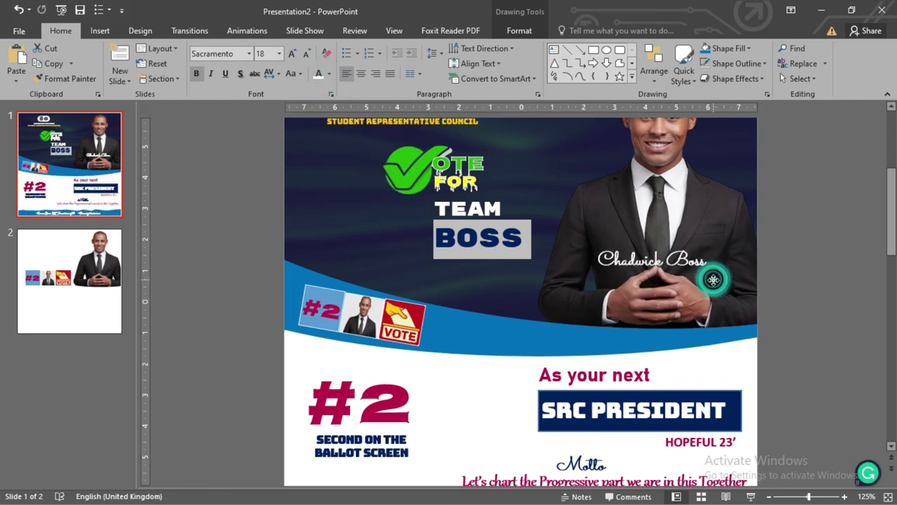
drag(713, 280, 720, 279)
click(254, 193)
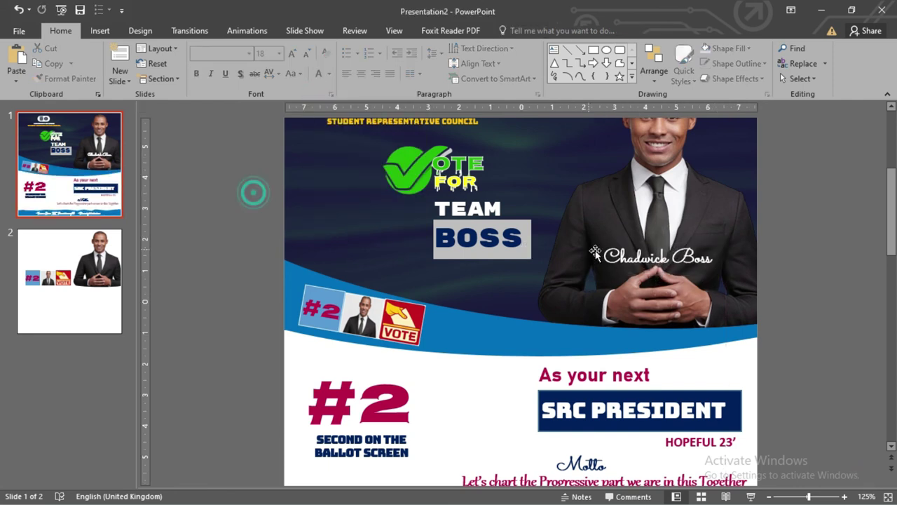
scroll(594, 254, down, 5)
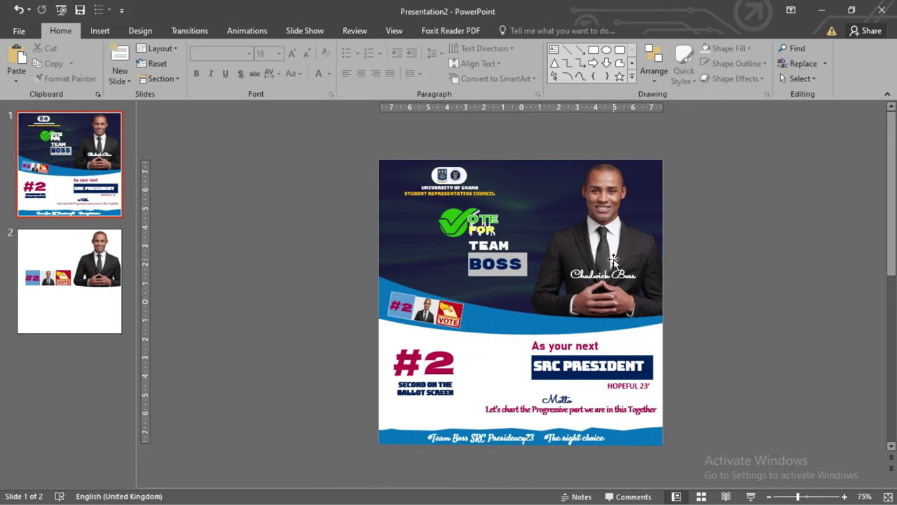
scroll(607, 259, up, 2)
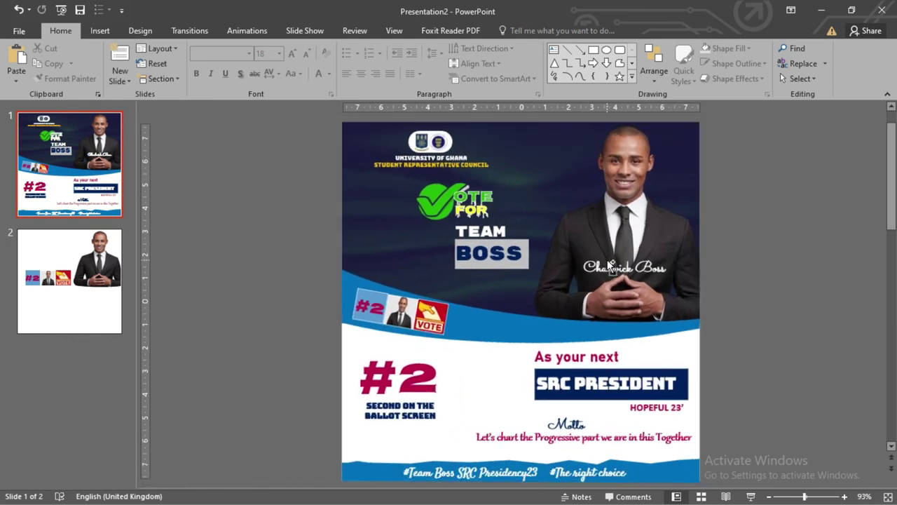